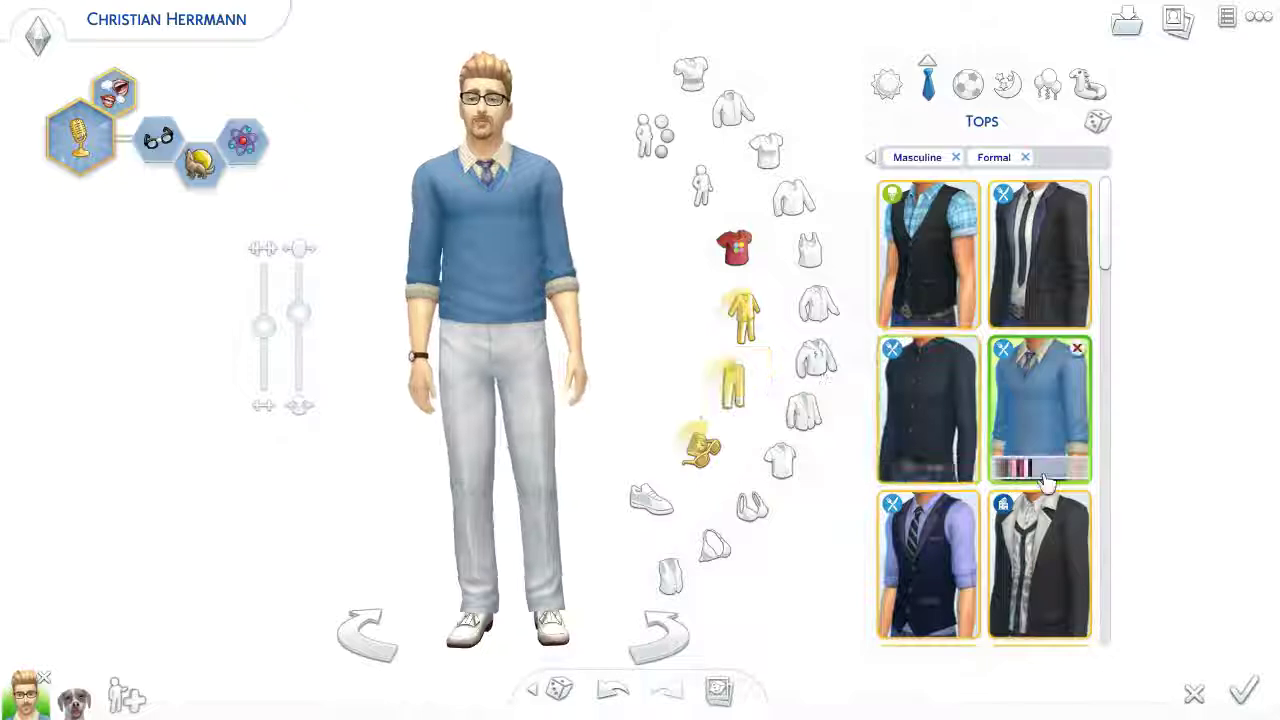
# Restyle the formal outfit with a dark red V-neck sweater, black trousers and black dress shoes.
pyautogui.click(781, 458)
pyautogui.click(908, 349)
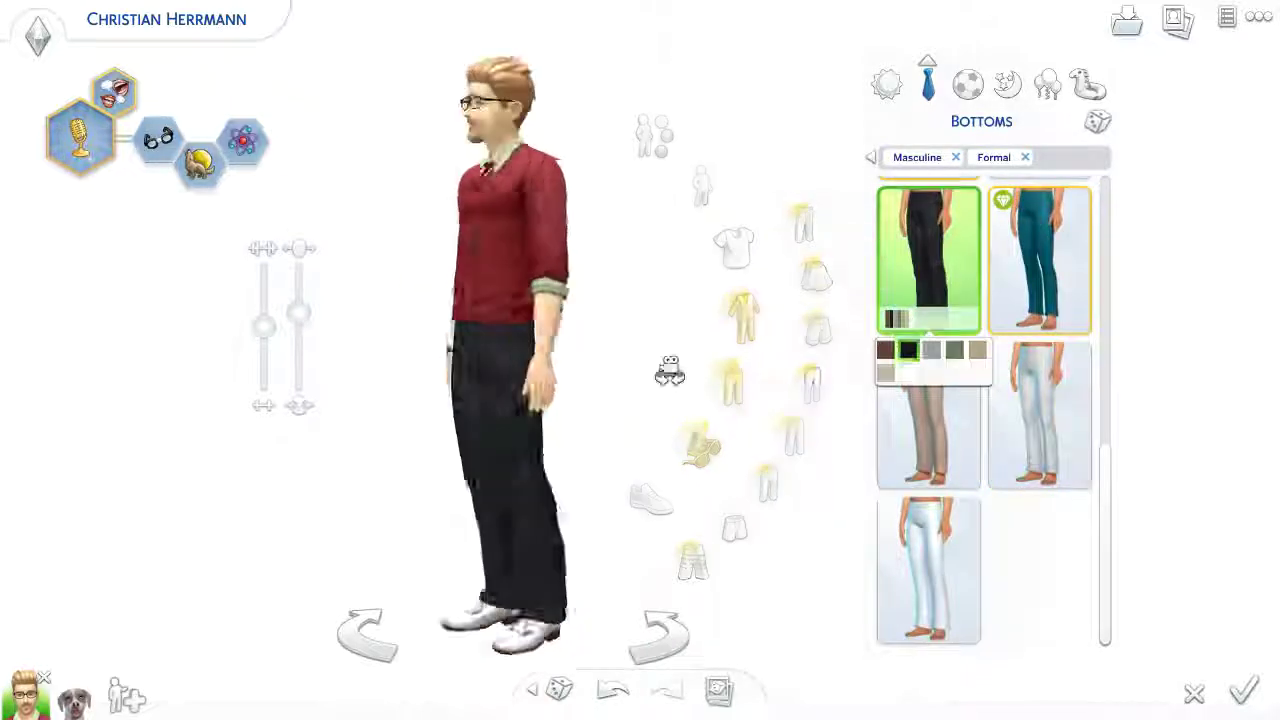
pyautogui.click(650, 498)
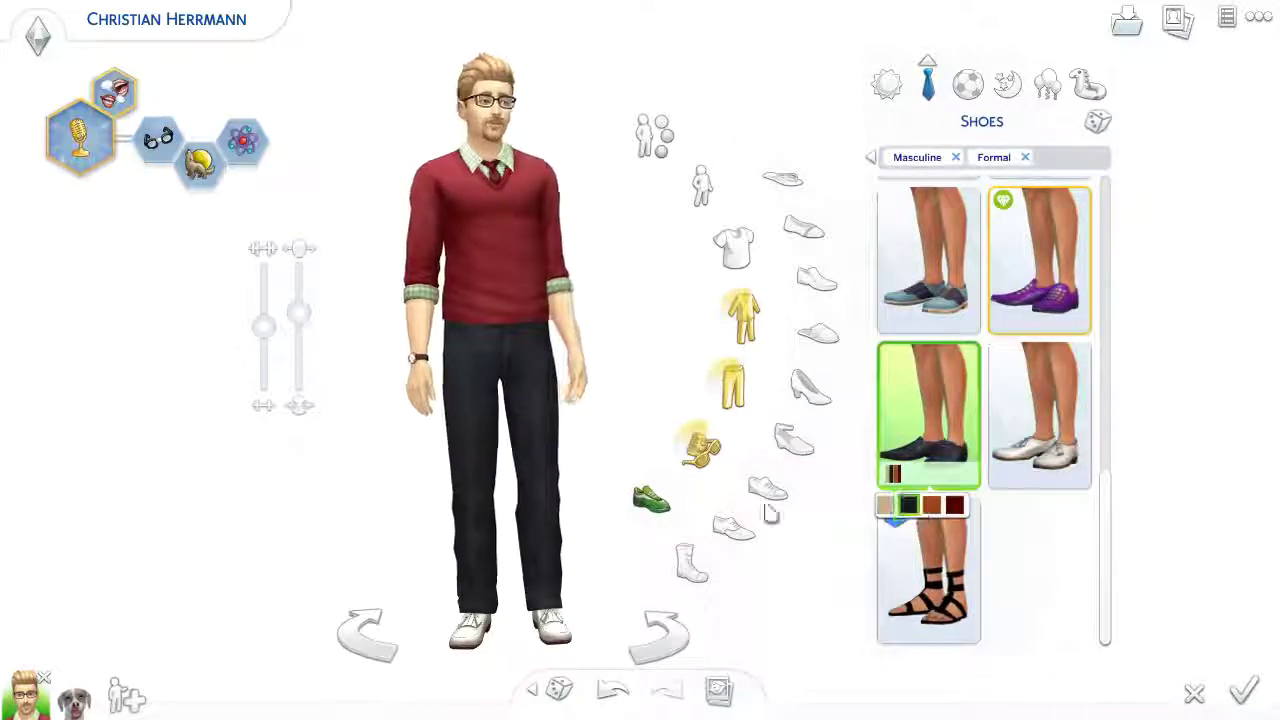
pyautogui.click(700, 449)
pyautogui.click(691, 562)
# Restyle the athletic outfit with a dark red printed zip hoodie, black patterned joggers and high-top sneakers.
pyautogui.click(968, 84)
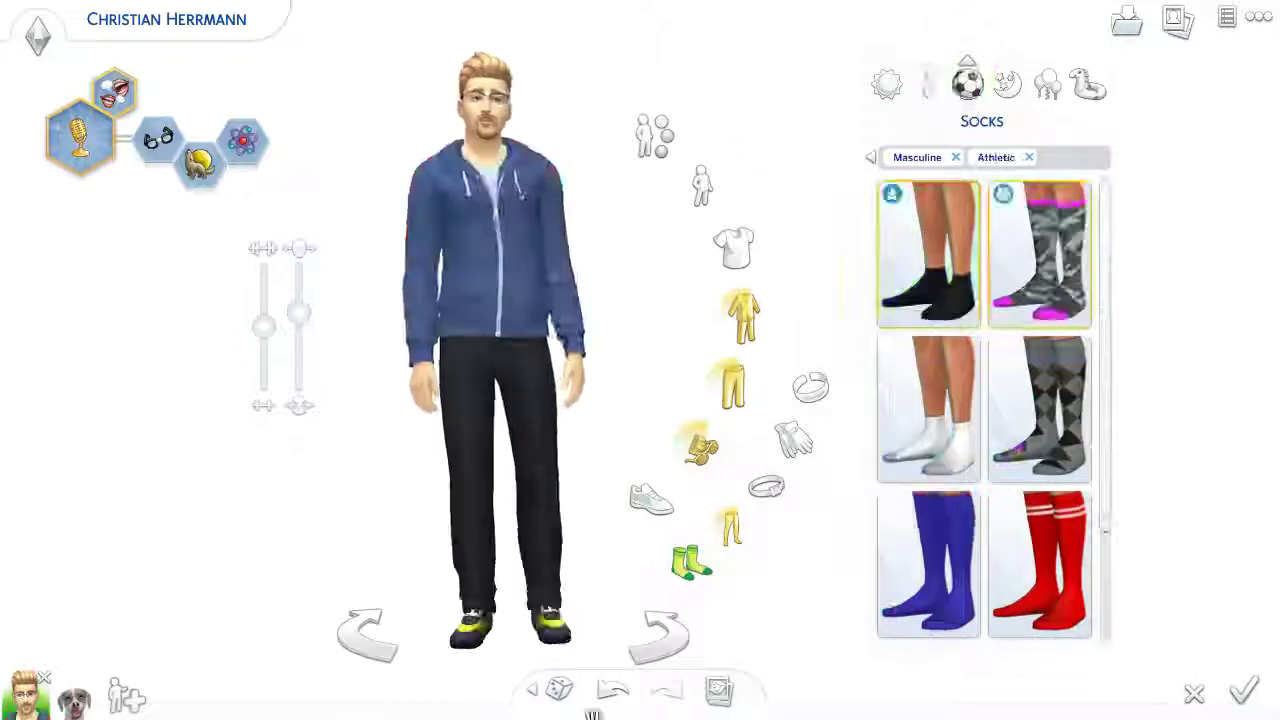
pyautogui.click(734, 247)
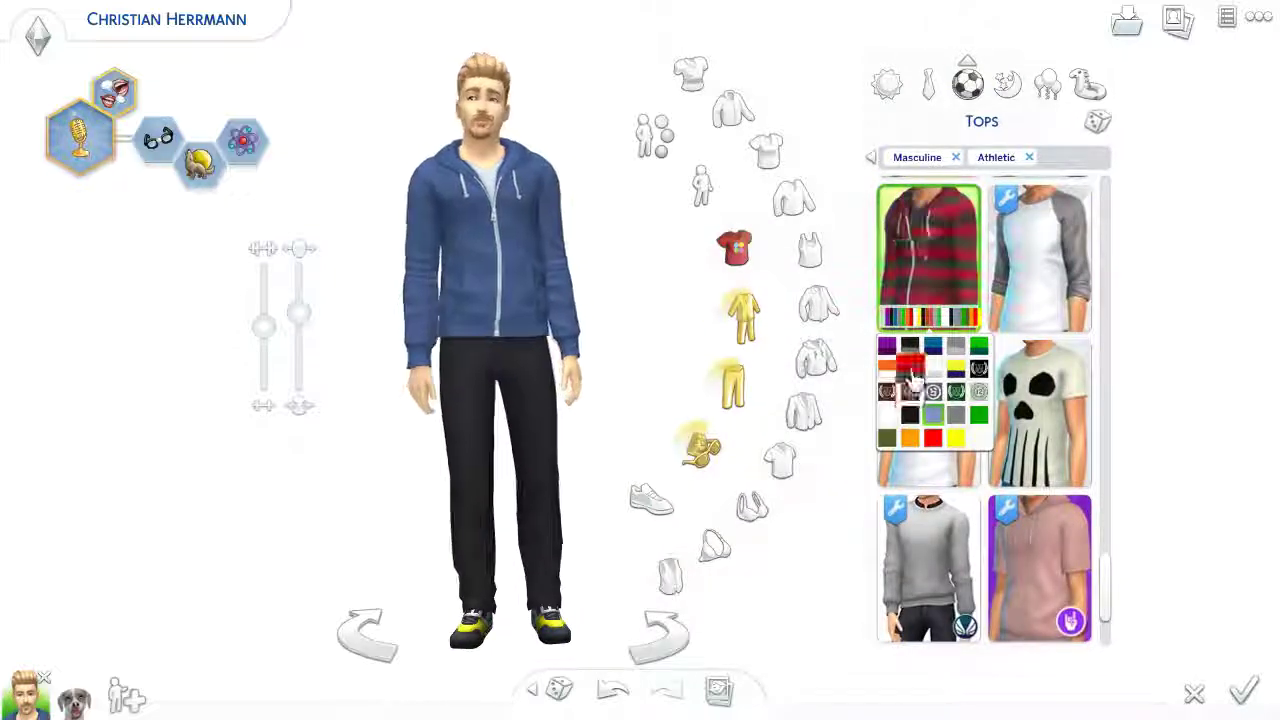
pyautogui.click(742, 315)
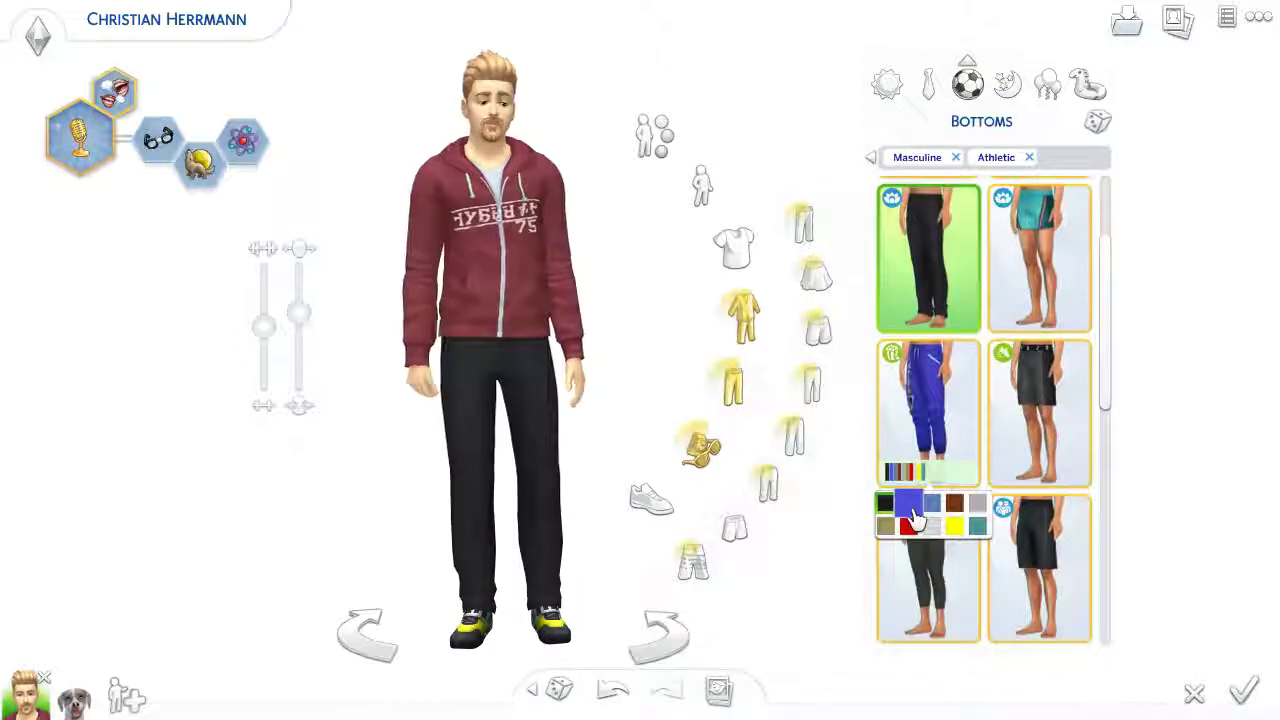
pyautogui.click(651, 500)
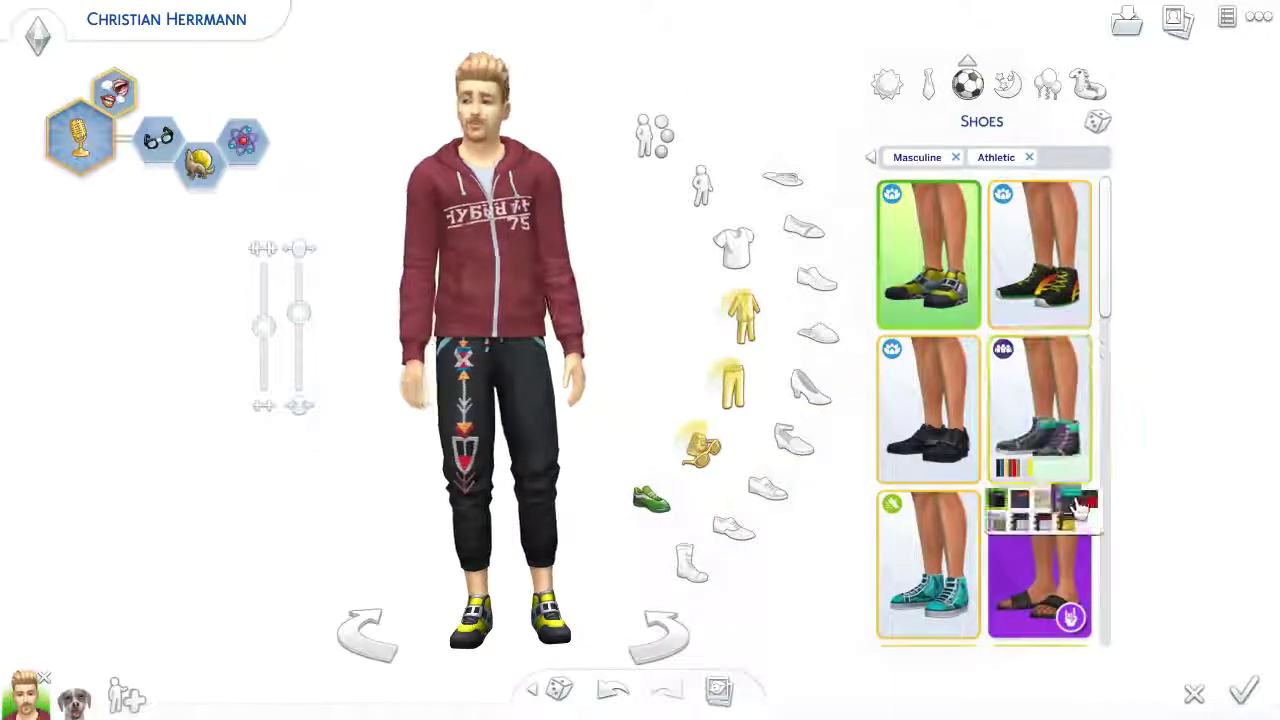
pyautogui.click(1080, 508)
pyautogui.click(688, 560)
# Add a pair of glasses to the Sim's athletic outfit.
pyautogui.scroll(3, 548, 118)
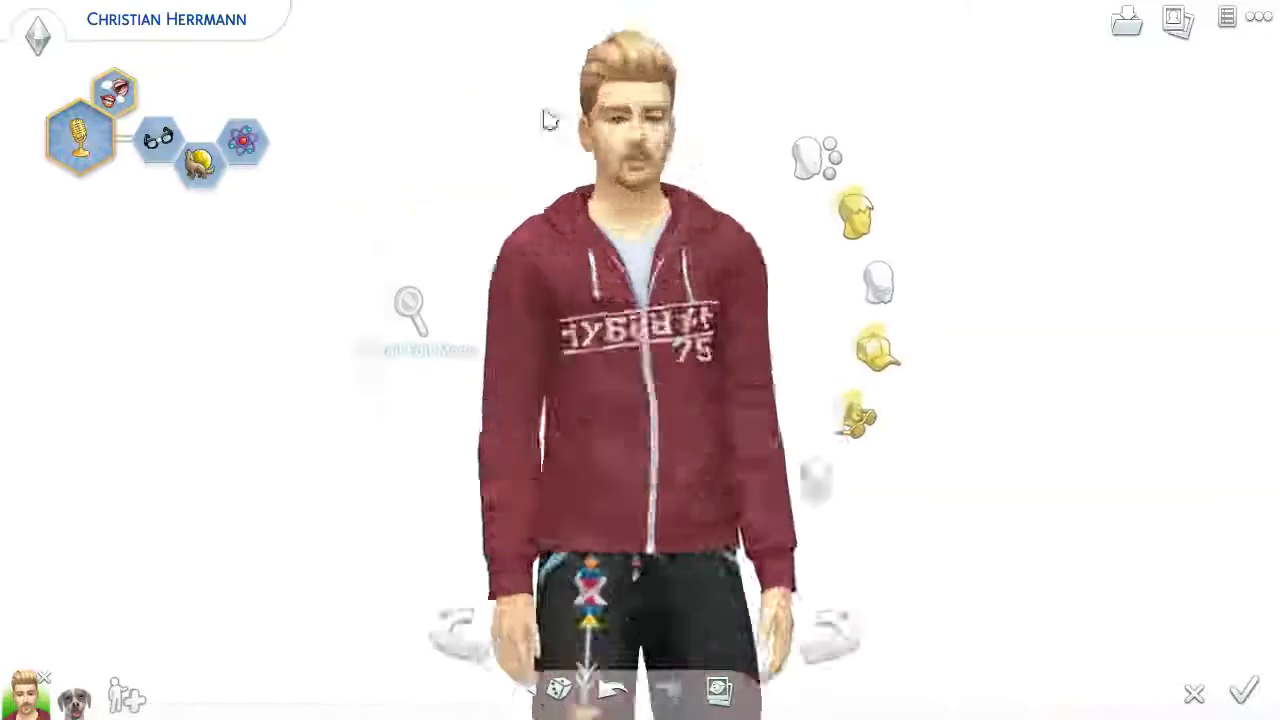
pyautogui.click(784, 416)
pyautogui.click(851, 453)
pyautogui.scroll(-2, 1097, 420)
pyautogui.moveTo(1098, 400)
pyautogui.click(1084, 428)
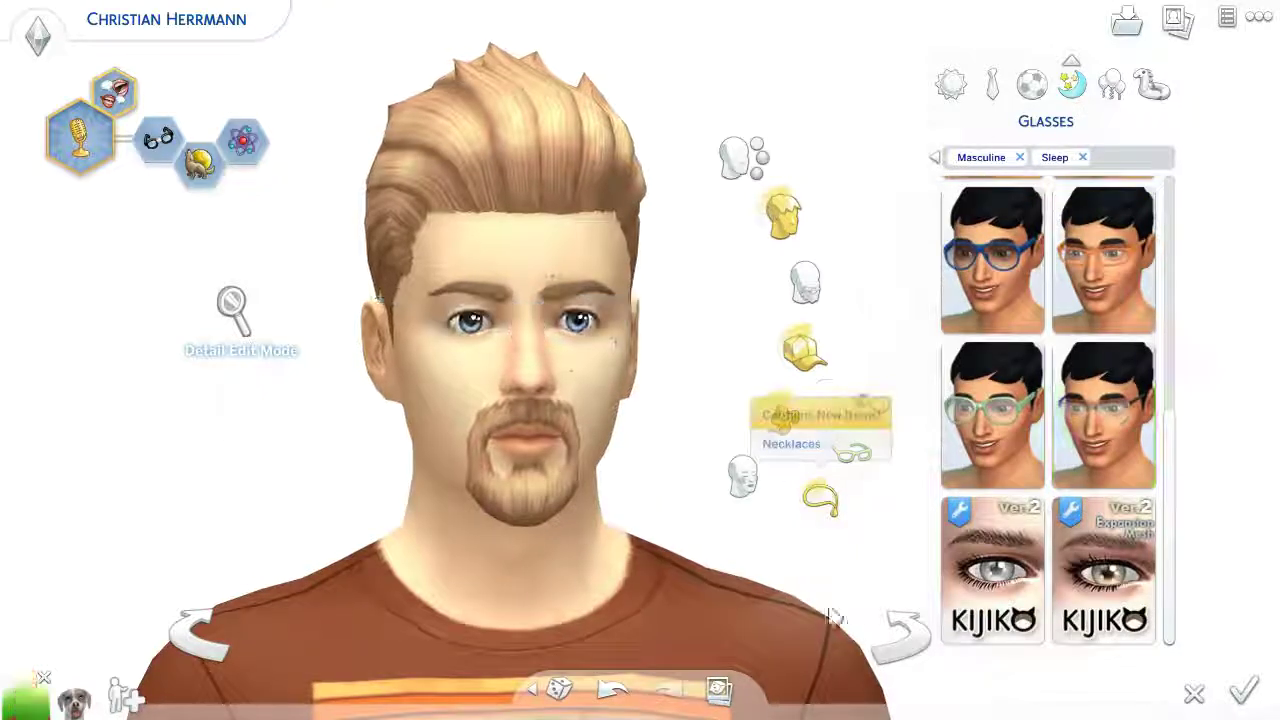
# Restyle the sleep outfit with a red plaid pajama top, matching plaid pajama bottoms and slippers.
pyautogui.scroll(-3, 830, 430)
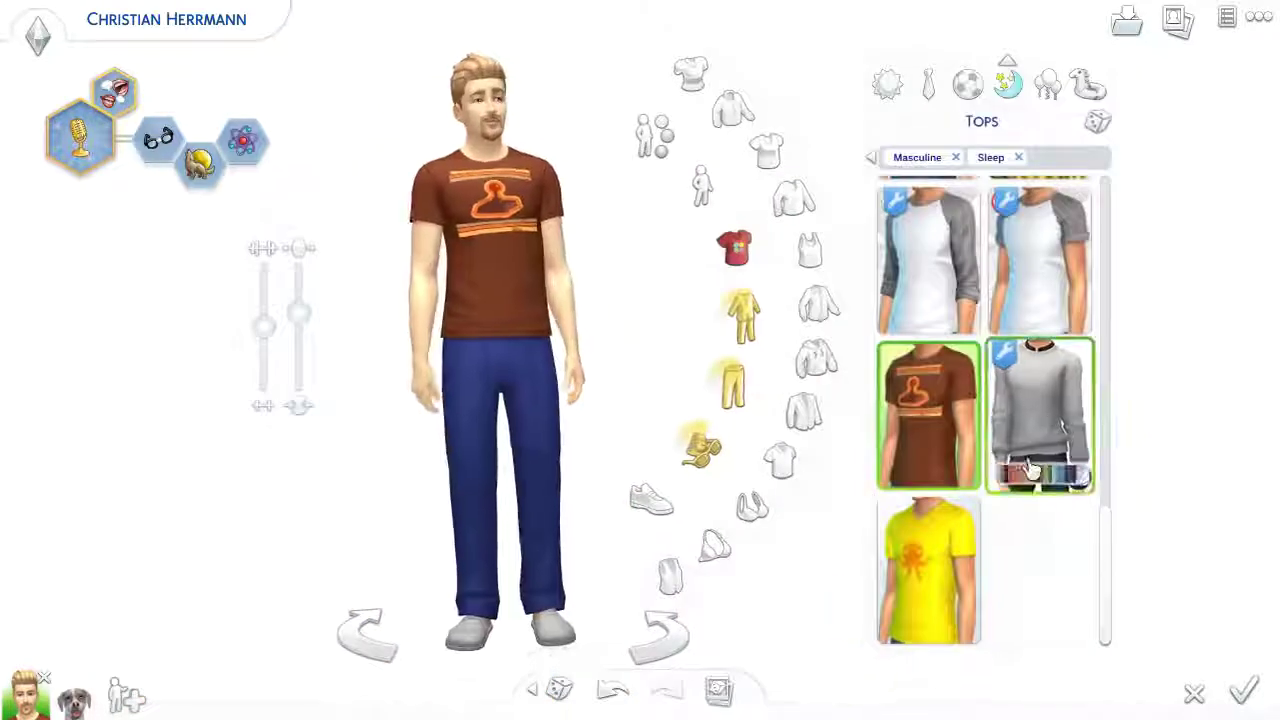
pyautogui.moveTo(1016, 288)
pyautogui.click(1066, 332)
pyautogui.click(735, 385)
pyautogui.moveTo(930, 476)
pyautogui.click(675, 508)
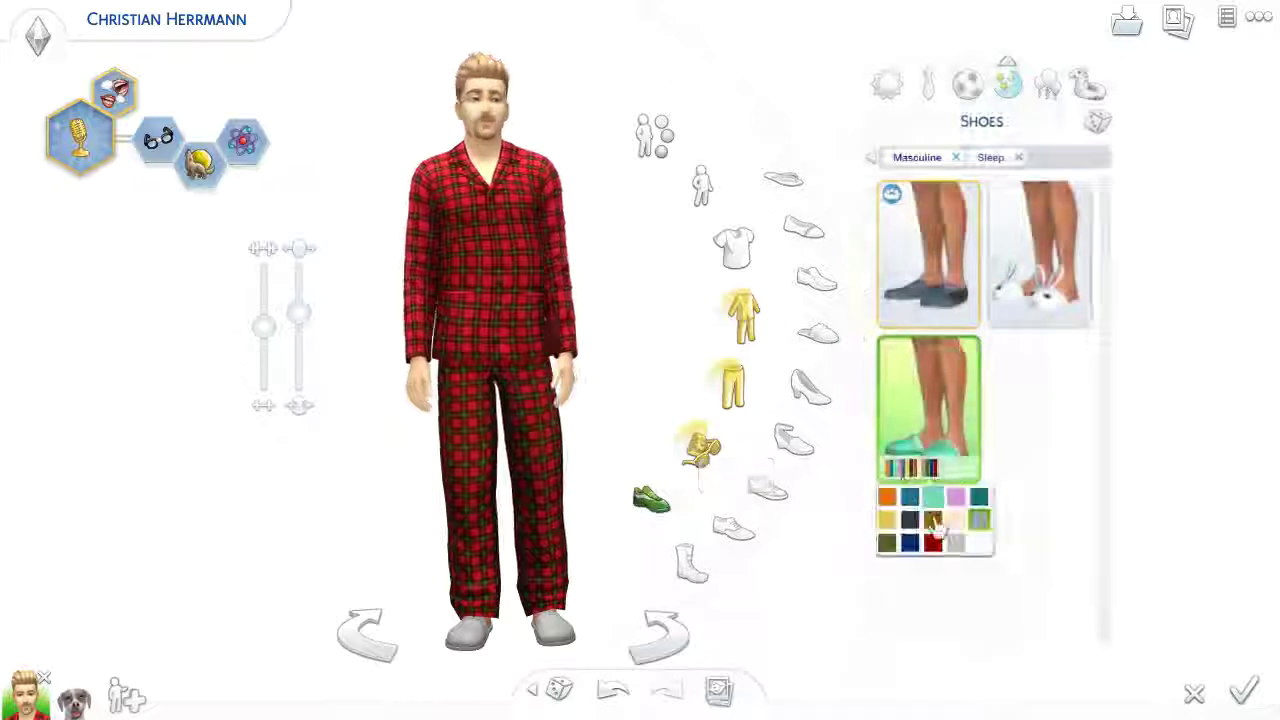
# Add black-framed glasses to the Sim's party outfit.
pyautogui.click(1050, 88)
pyautogui.click(497, 114)
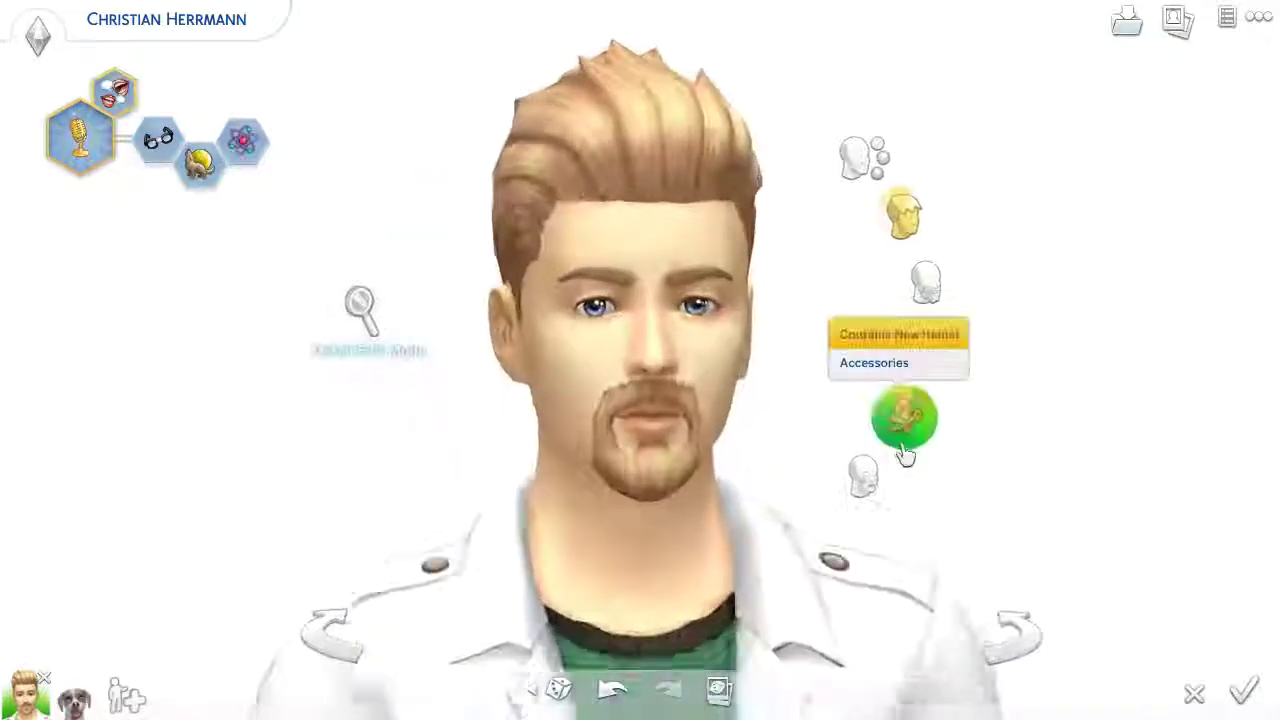
pyautogui.click(906, 424)
pyautogui.click(850, 452)
pyautogui.scroll(-3, 1030, 475)
pyautogui.click(1086, 580)
pyautogui.click(795, 638)
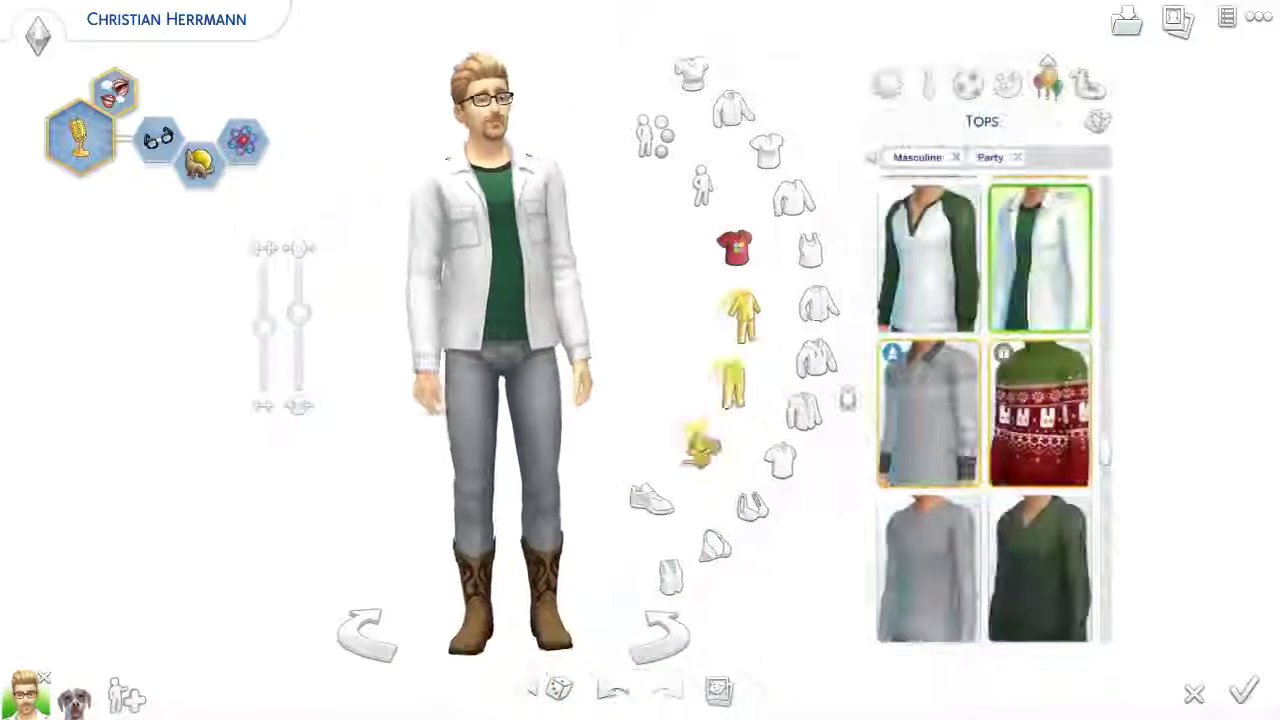
# Take off the party outfit's boots and replace the top with a grey denim jacket with dark red hoodie sleeves.
pyautogui.click(672, 486)
pyautogui.scroll(-2, 1065, 448)
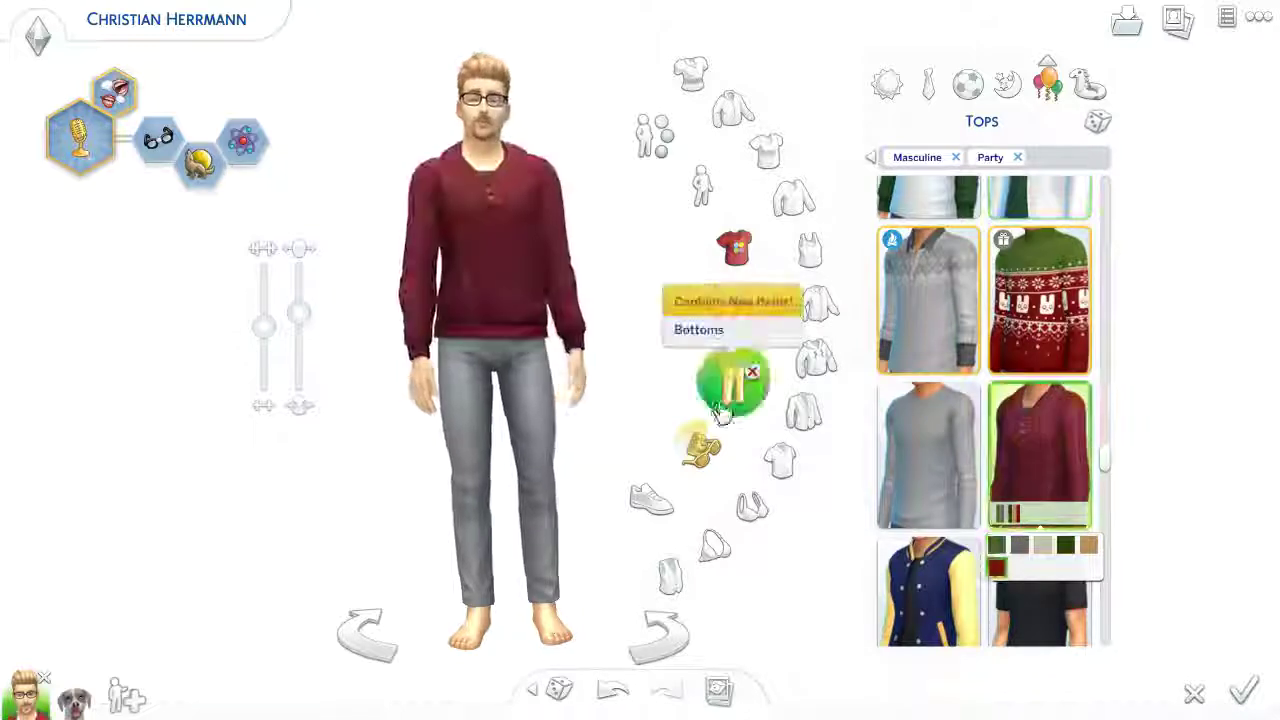
pyautogui.scroll(-5, 1018, 505)
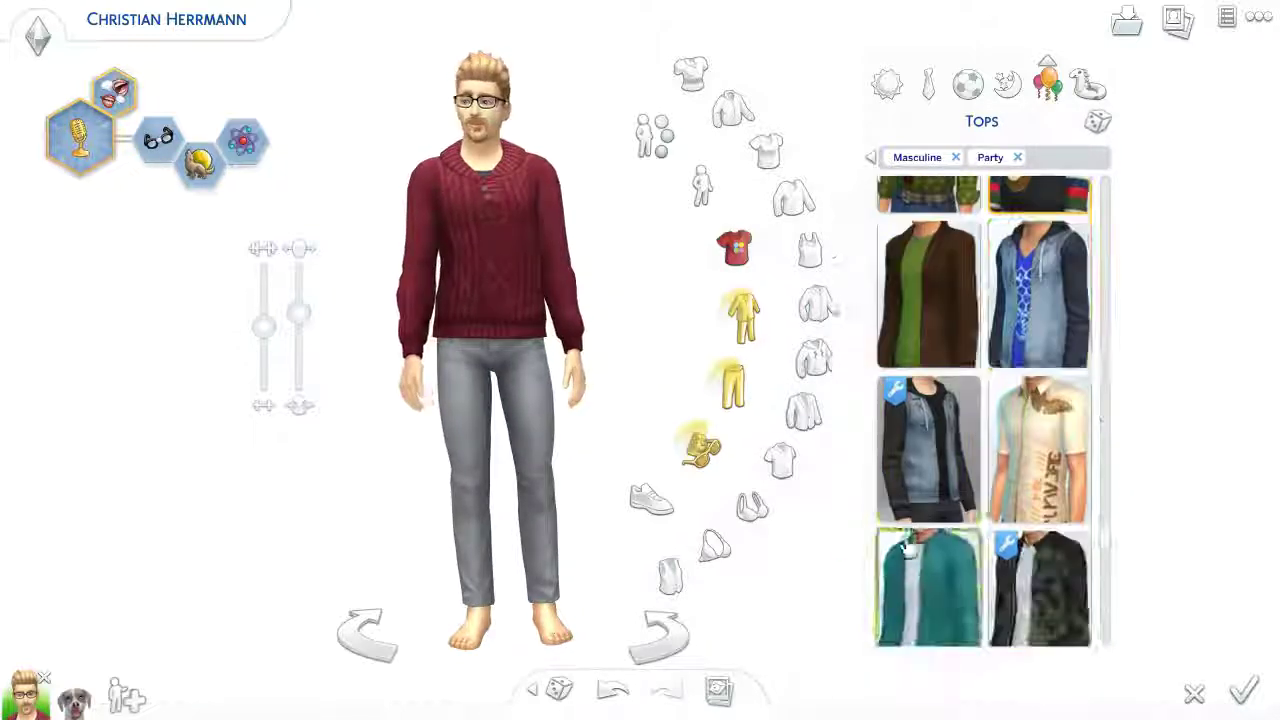
pyautogui.click(911, 544)
# Give the party outfit black jeans and black lace-up shoes.
pyautogui.click(734, 393)
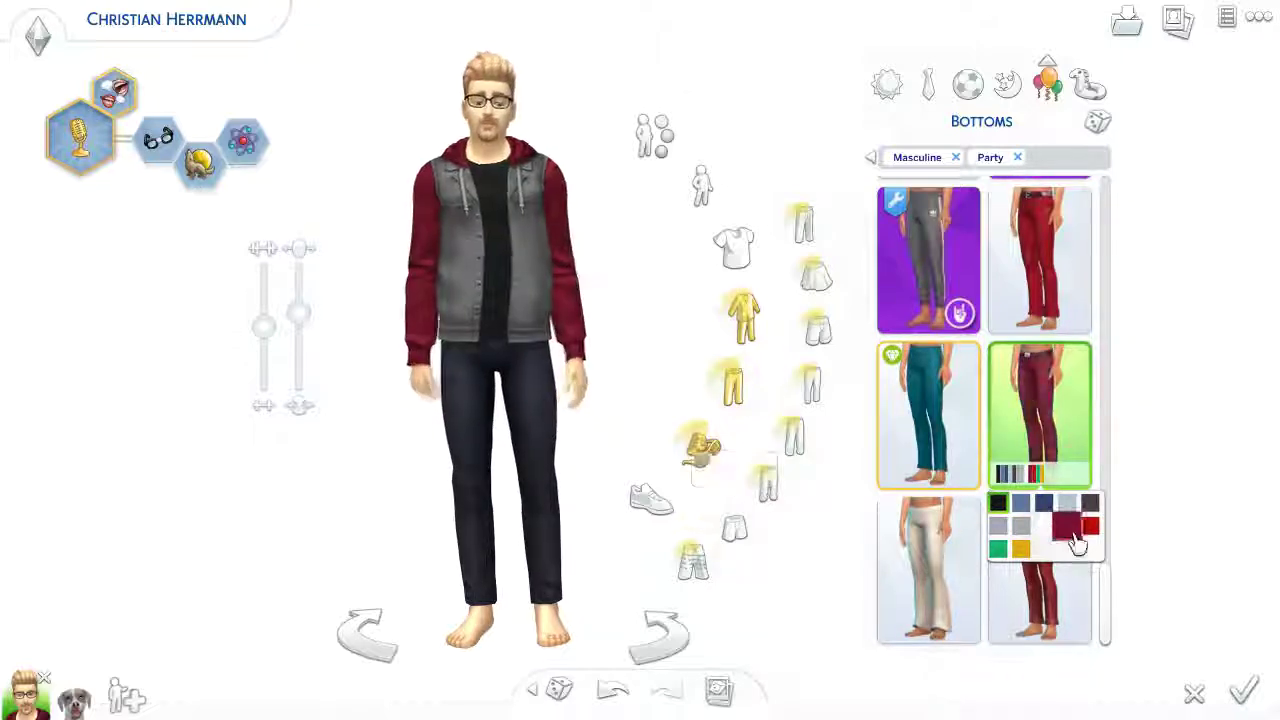
pyautogui.click(1000, 503)
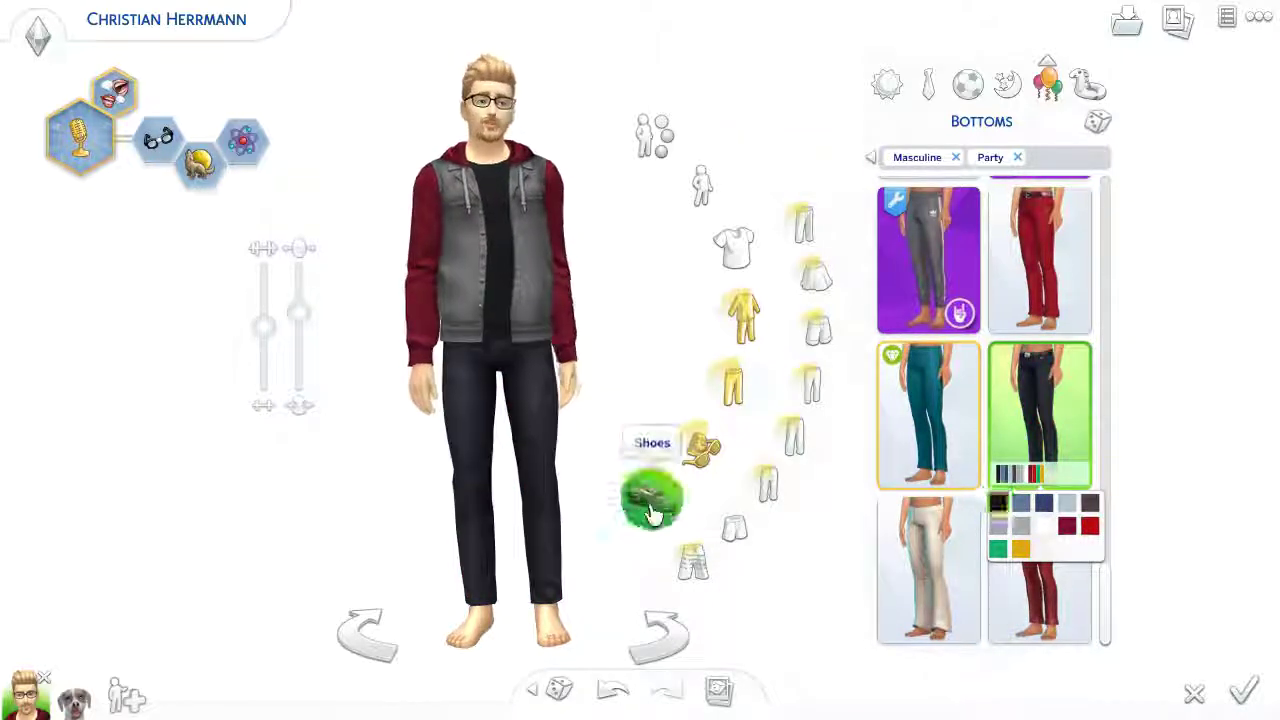
pyautogui.click(651, 497)
# Add a dark wristwatch to the party outfit from the bracelets.
pyautogui.click(701, 449)
pyautogui.click(690, 567)
pyautogui.click(809, 398)
pyautogui.scroll(-3, 1048, 446)
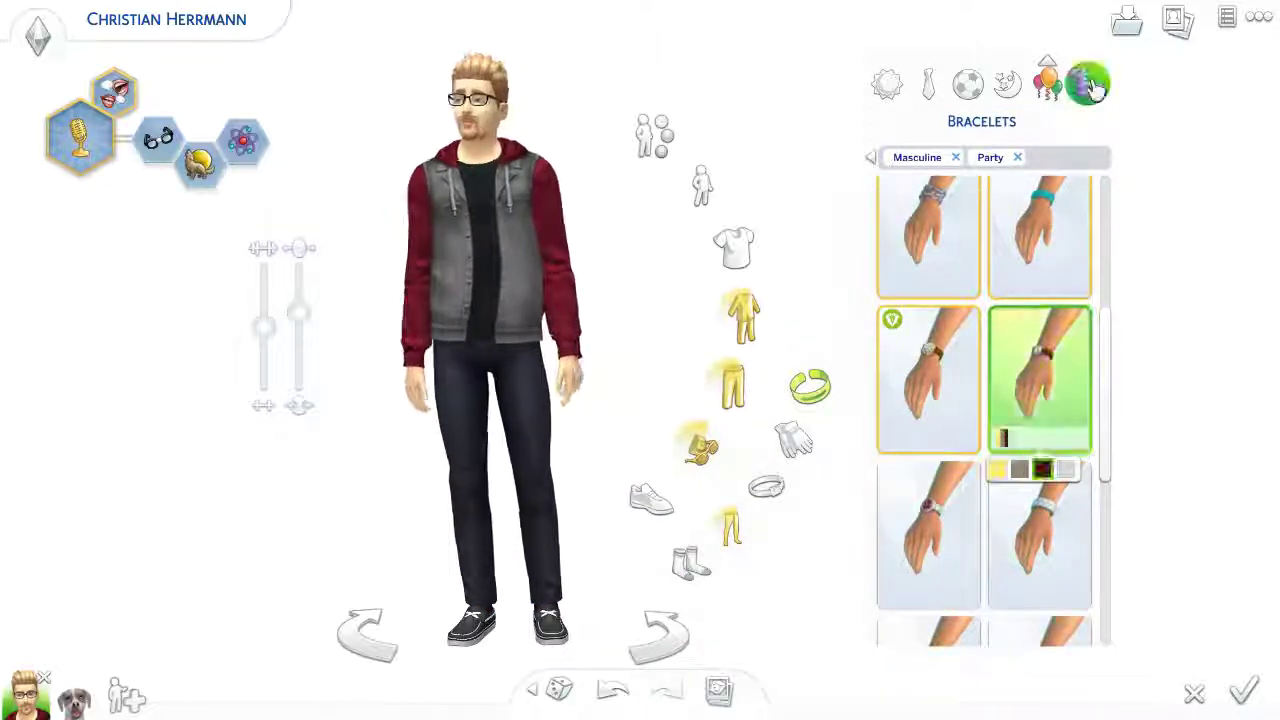
# Dress the Sim's swimwear outfit in a white tank top and long red swim shorts.
pyautogui.click(1088, 85)
pyautogui.click(491, 106)
pyautogui.click(918, 622)
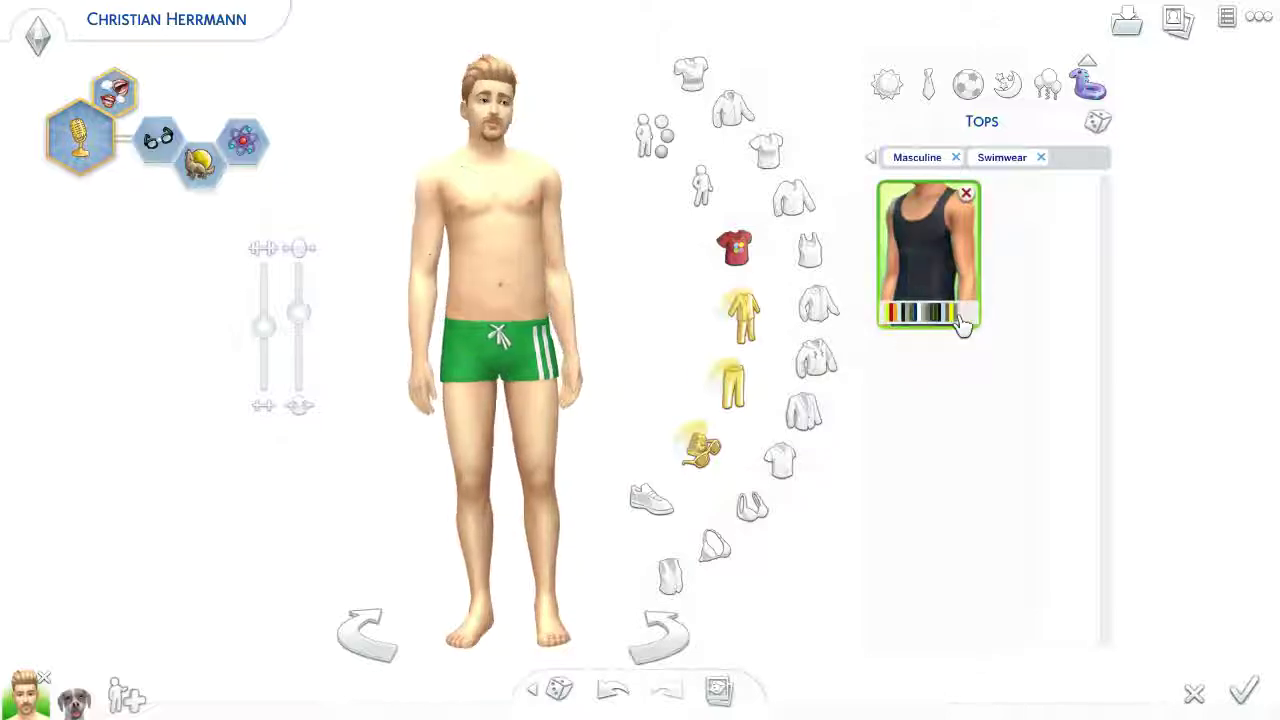
pyautogui.click(958, 385)
pyautogui.click(743, 318)
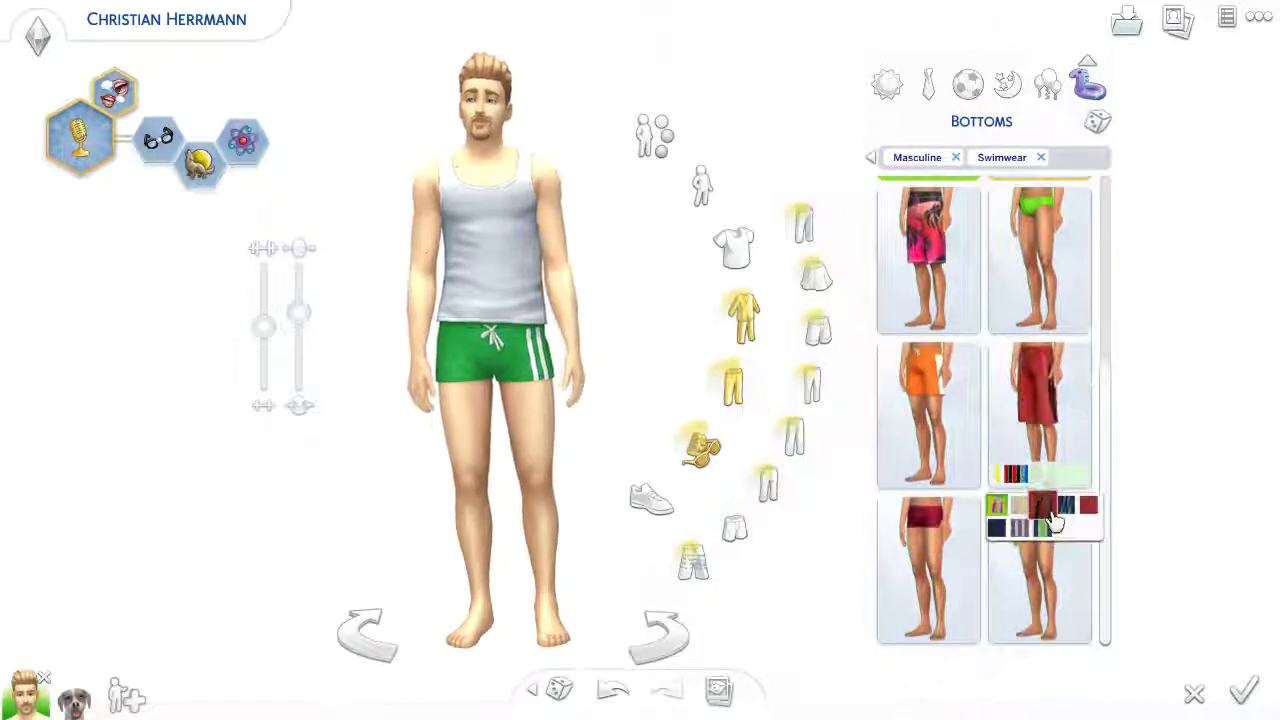
# Add sunglasses in the black and red color option to the swimwear outfit.
pyautogui.click(488, 110)
pyautogui.click(878, 424)
pyautogui.click(851, 456)
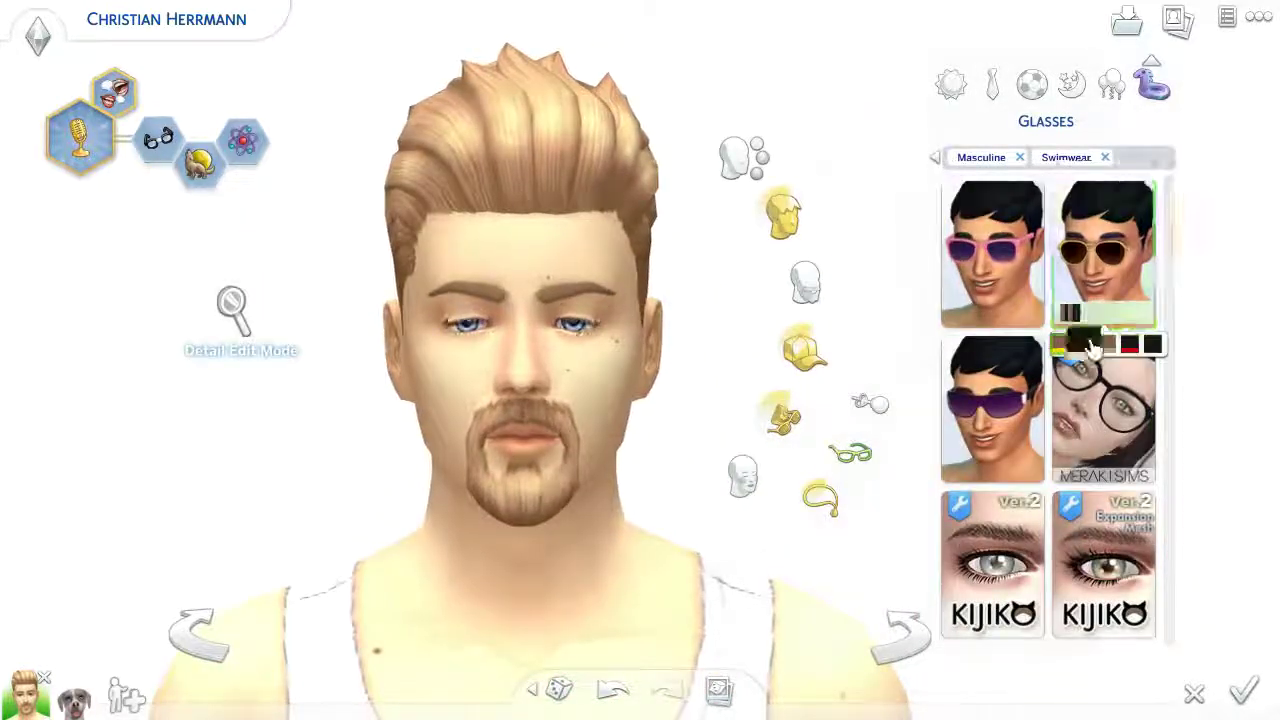
pyautogui.click(1091, 346)
pyautogui.scroll(-5, 637, 591)
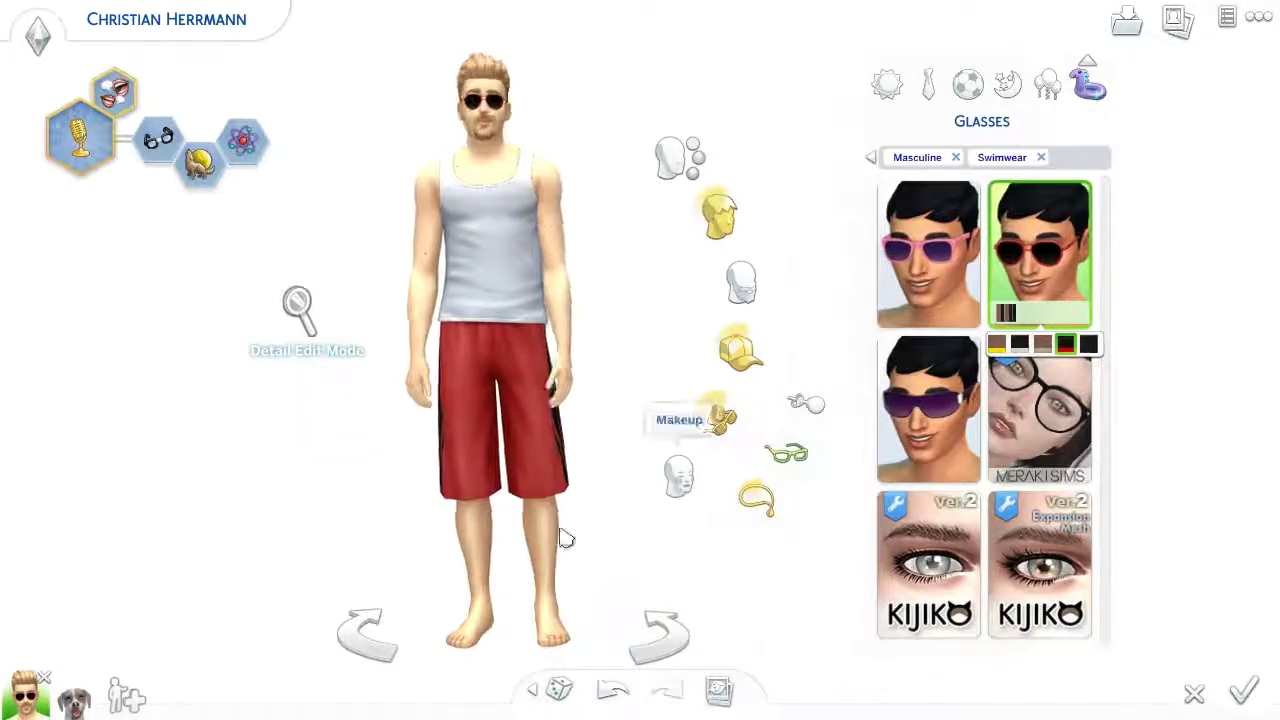
# Choose sandals for the swimwear outfit.
pyautogui.click(560, 475)
pyautogui.click(653, 496)
pyautogui.click(783, 178)
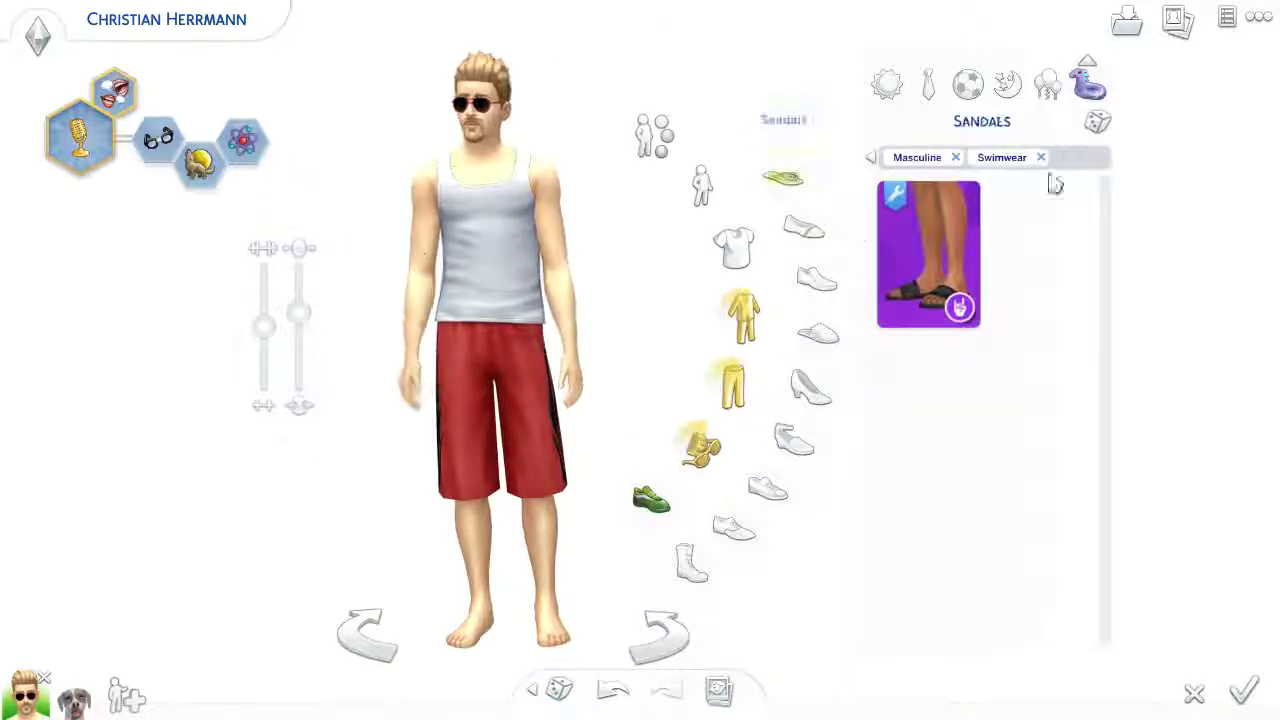
pyautogui.click(1019, 344)
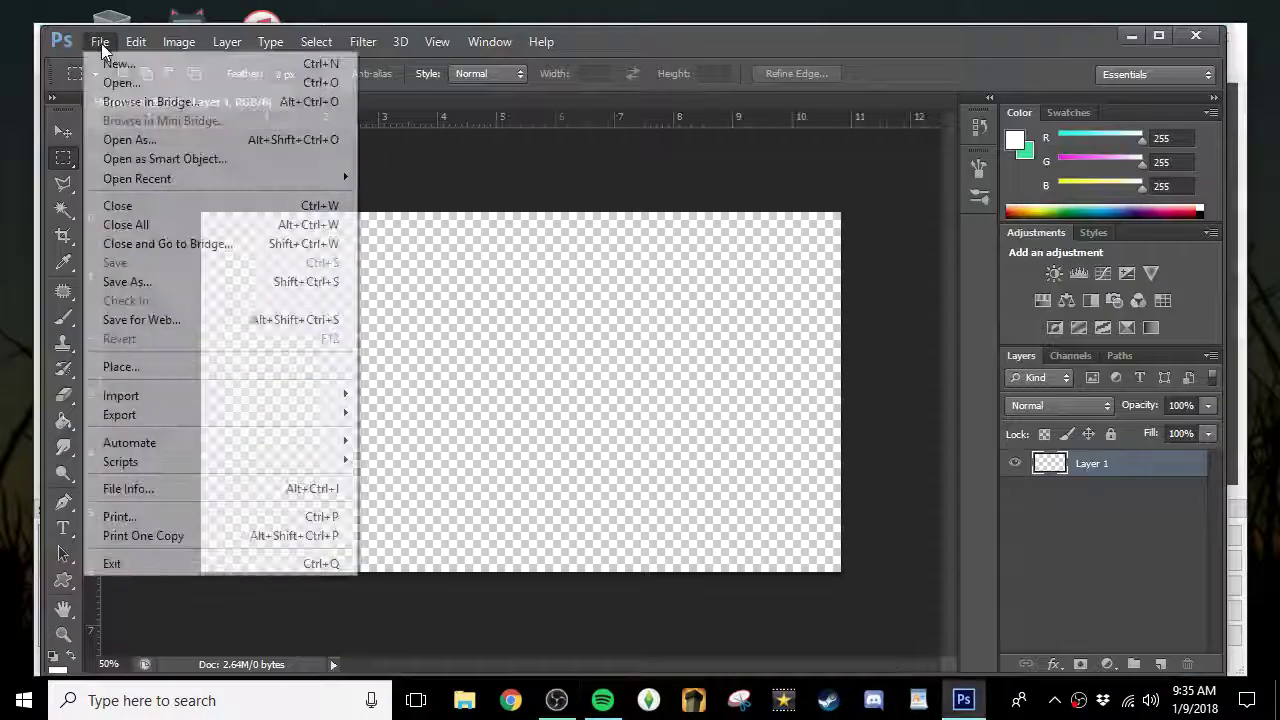
# Place the picture 0x9525e703!0x003806d64e4b011d of the man holding a dog into the blank document.
pyautogui.click(160, 366)
pyautogui.doubleClick(862, 166)
pyautogui.doubleClick(486, 194)
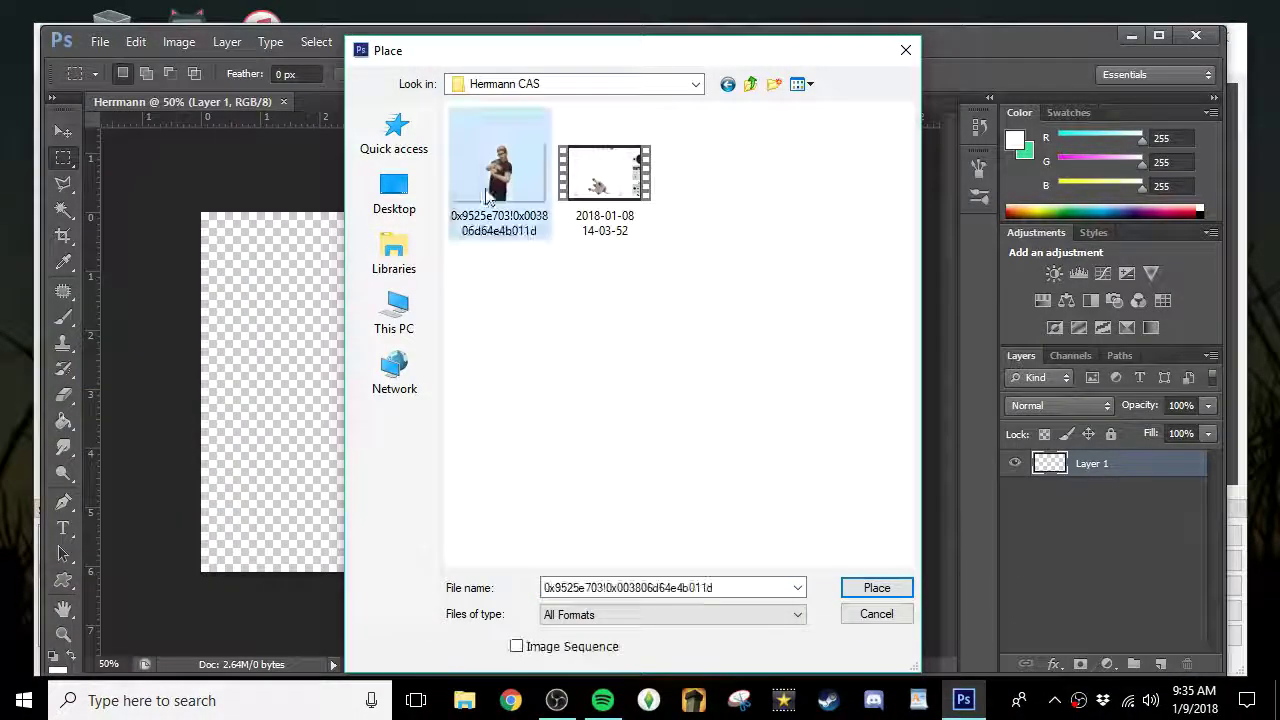
pyautogui.press('Return')
# Rename the placed picture's layer as Human.
pyautogui.doubleClick(1105, 462)
pyautogui.write('D')
pyautogui.press('Return')
# Place the picture named images from the Backgrounds folder into the document.
pyautogui.click(100, 41)
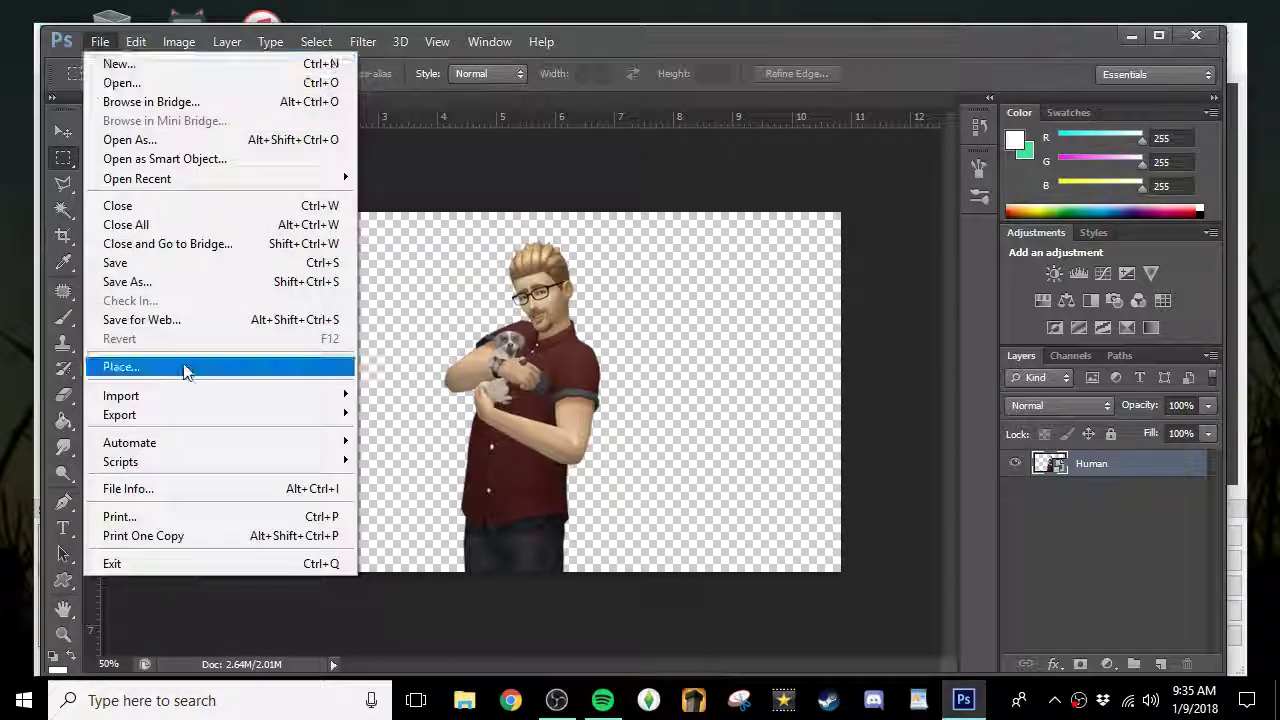
pyautogui.click(183, 363)
pyautogui.click(394, 195)
pyautogui.doubleClick(546, 443)
pyautogui.doubleClick(500, 131)
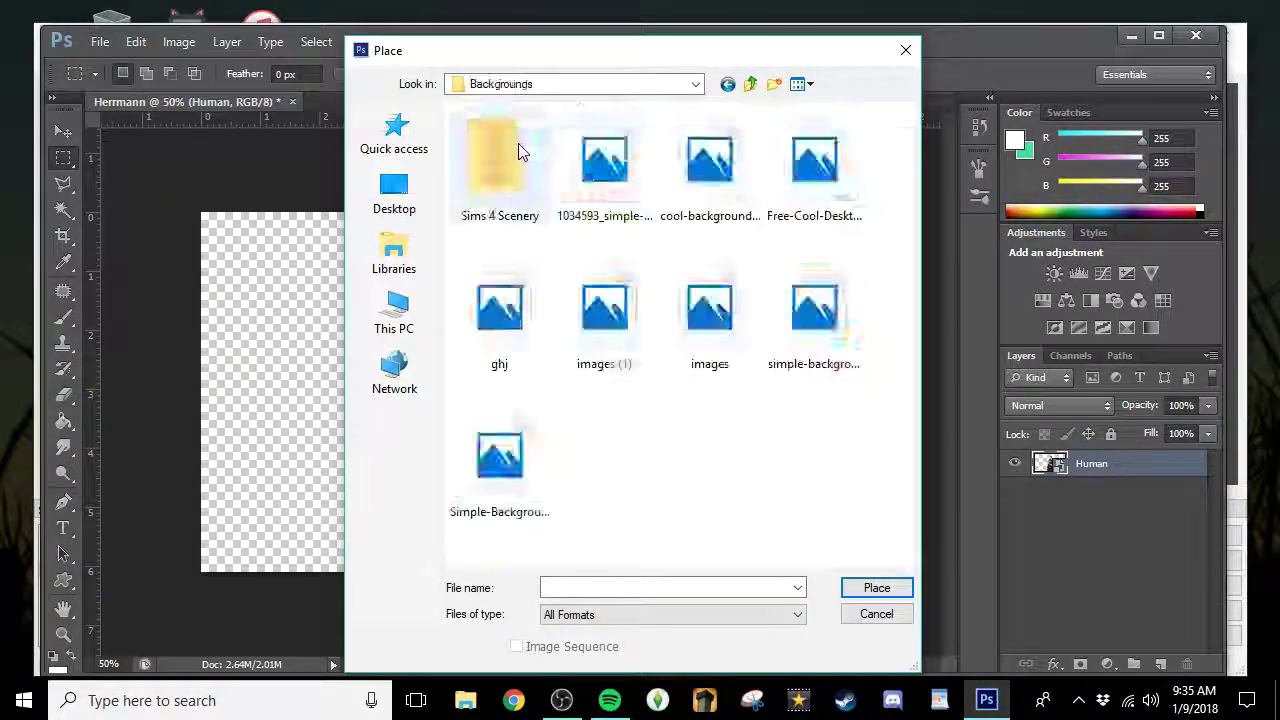
pyautogui.click(709, 322)
pyautogui.click(876, 587)
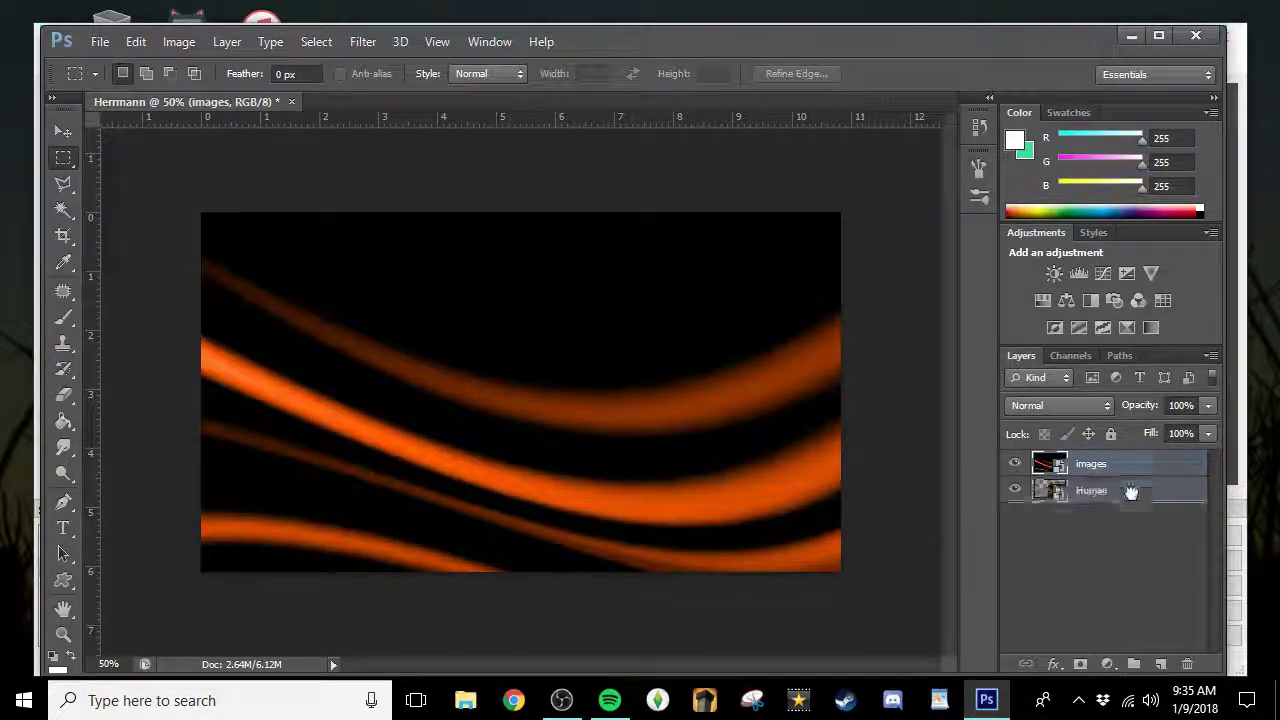
# Move the images layer beneath the Human layer and delete it.
pyautogui.moveTo(1127, 481); pyautogui.dragTo(1120, 500)
pyautogui.rightClick(1160, 495)
pyautogui.click(750, 88)
# Place the picture images (1) from the Backgrounds folder and enlarge it beyond the canvas edges.
pyautogui.click(100, 41)
pyautogui.click(190, 367)
pyautogui.click(603, 302)
pyautogui.click(893, 582)
pyautogui.moveTo(209, 217); pyautogui.dragTo(172, 197)
pyautogui.moveTo(833, 567); pyautogui.dragTo(887, 595)
pyautogui.press('Return')
# Move the images (1) layer beneath the Human layer and delete it.
pyautogui.moveTo(1110, 464); pyautogui.dragTo(1110, 501)
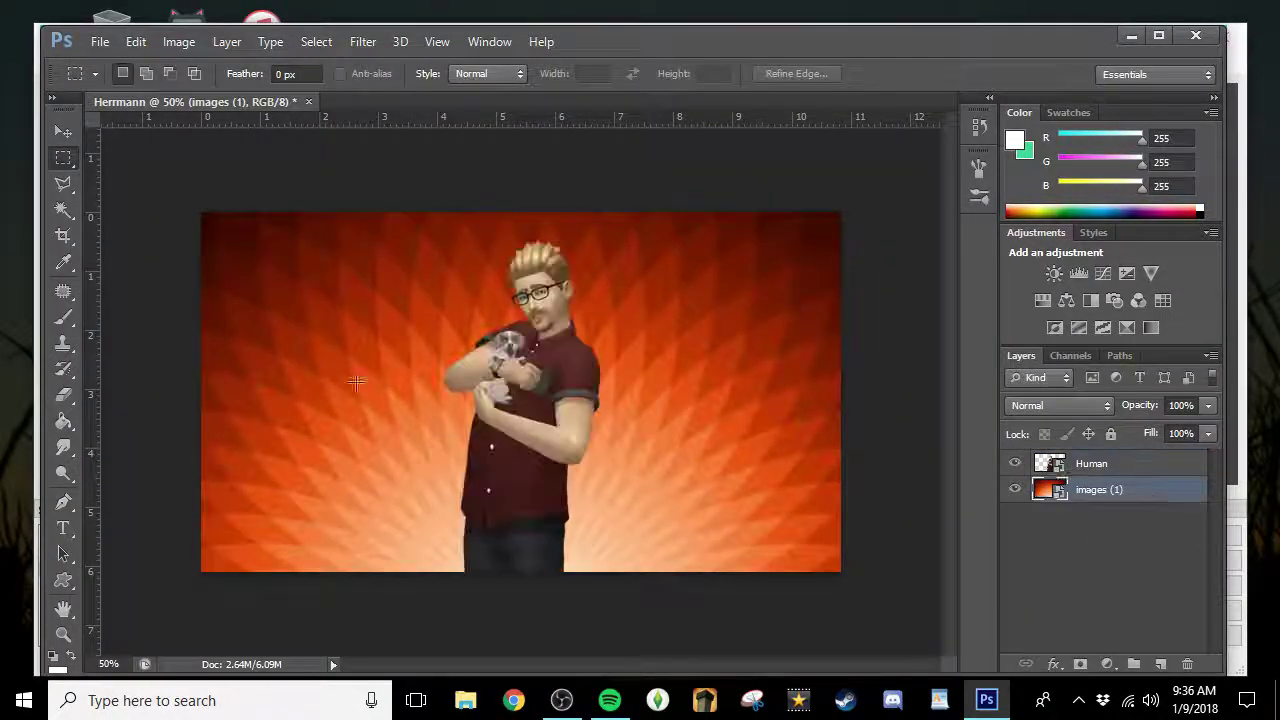
pyautogui.rightClick(1152, 493)
pyautogui.click(757, 129)
# Place the harbor picture 11-19-17_5-31-42 PM from the Sims 4 Scenery folder into the document.
pyautogui.click(100, 41)
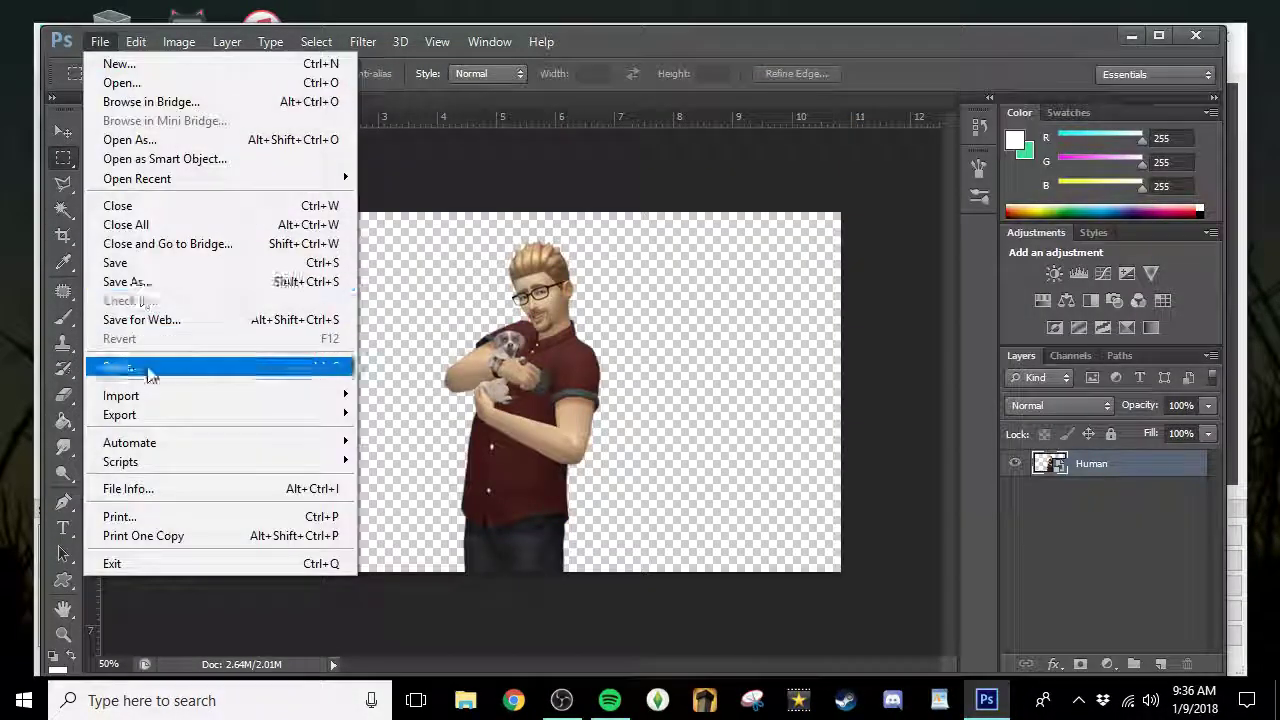
pyautogui.click(150, 366)
pyautogui.doubleClick(499, 165)
pyautogui.scroll(-3, 680, 330)
pyautogui.click(829, 135)
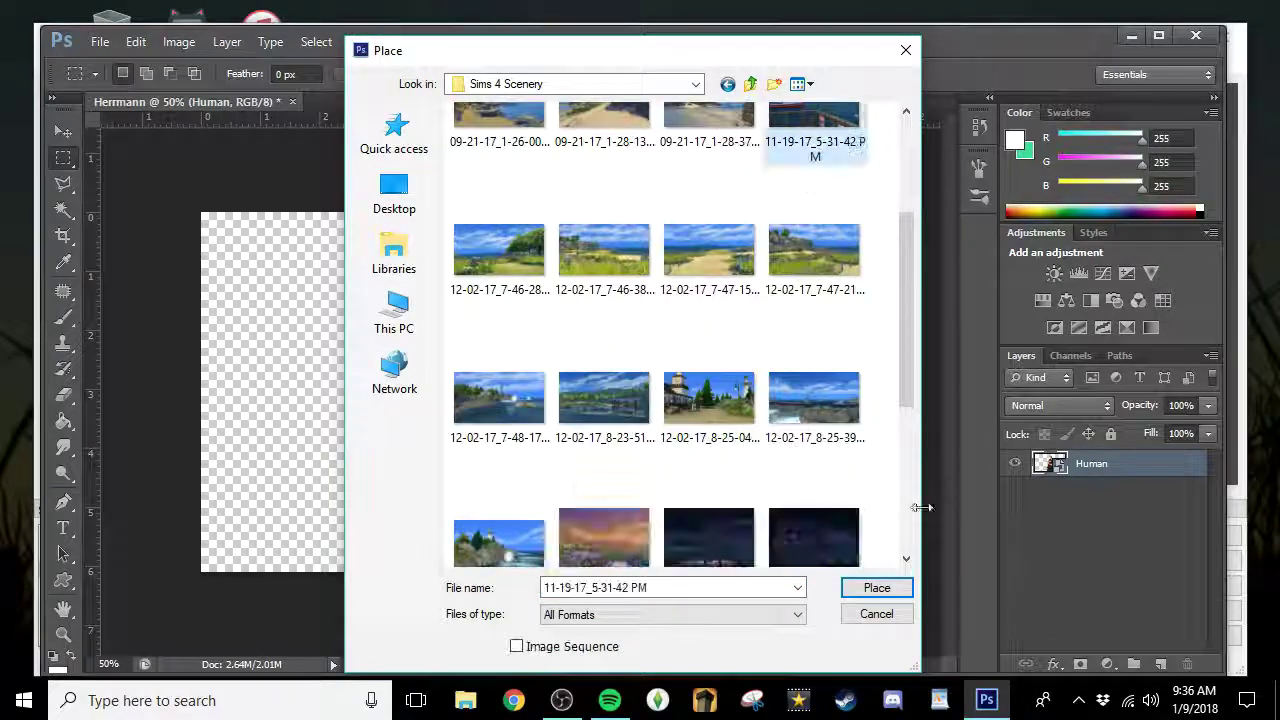
pyautogui.click(877, 587)
# Enlarge the harbor picture beyond the canvas edges and move its layer beneath the Human layer.
pyautogui.moveTo(841, 571); pyautogui.dragTo(880, 598)
pyautogui.moveTo(201, 212); pyautogui.dragTo(147, 182)
pyautogui.press('Return')
pyautogui.moveTo(1130, 466); pyautogui.dragTo(1143, 500)
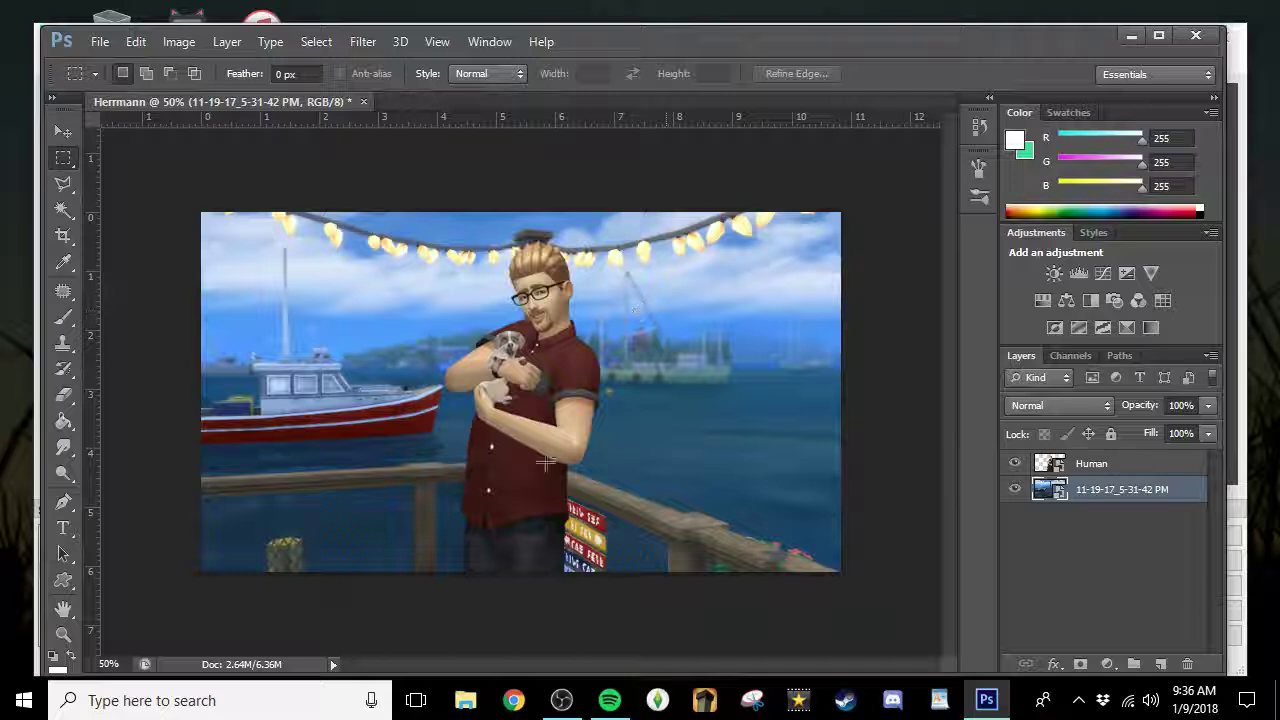
# Move the man to the right side of the harbor scene and scale him up slightly.
pyautogui.press('v')
pyautogui.moveTo(572, 402); pyautogui.dragTo(792, 412)
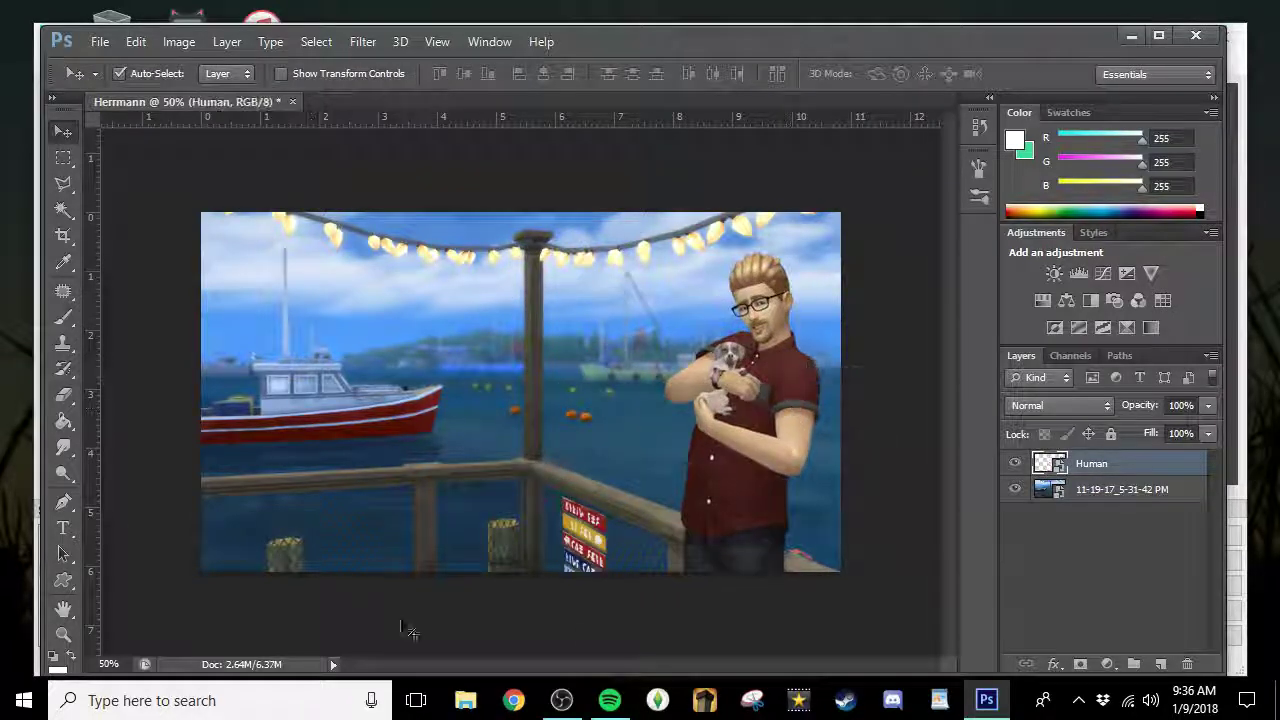
pyautogui.click(128, 44)
pyautogui.moveTo(336, 401)
pyautogui.click(456, 422)
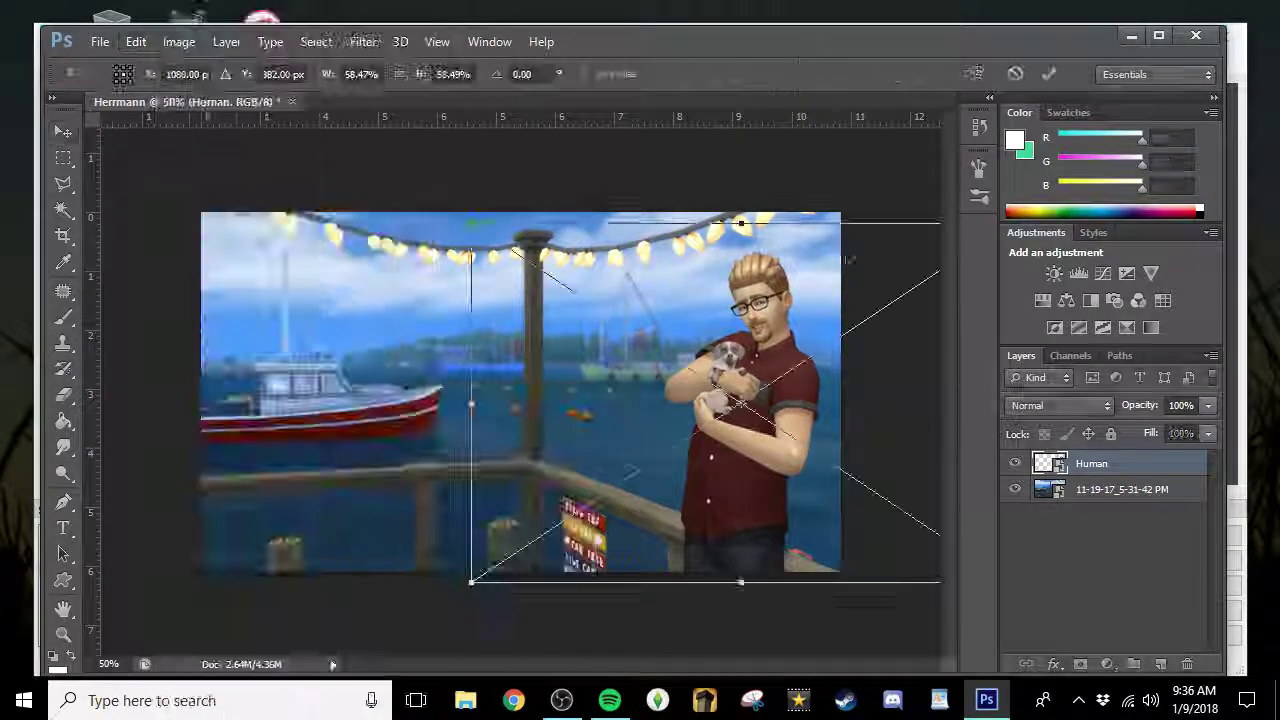
pyautogui.moveTo(471, 223); pyautogui.dragTo(406, 180)
pyautogui.moveTo(705, 385); pyautogui.dragTo(728, 392)
pyautogui.press('Return')
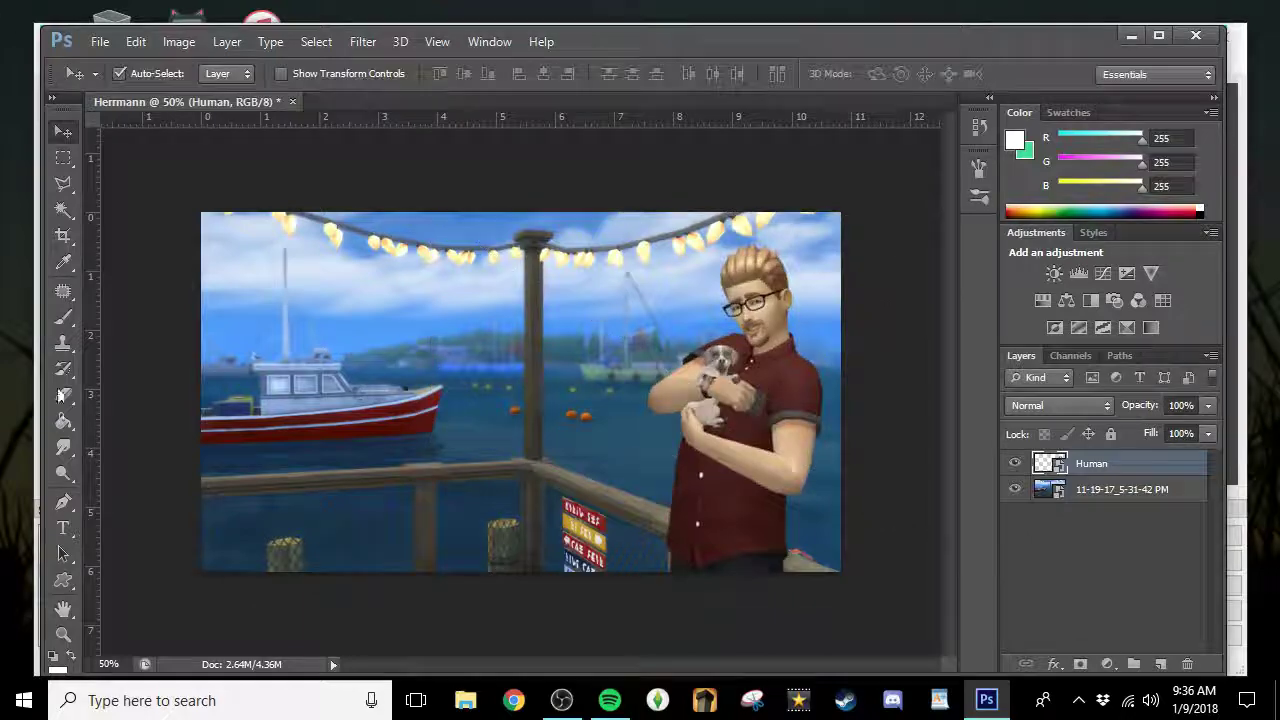
# Add a new layer above the Human layer and replace the brush presets with the light-ray brush set.
pyautogui.press('z')
pyautogui.click(770, 319)
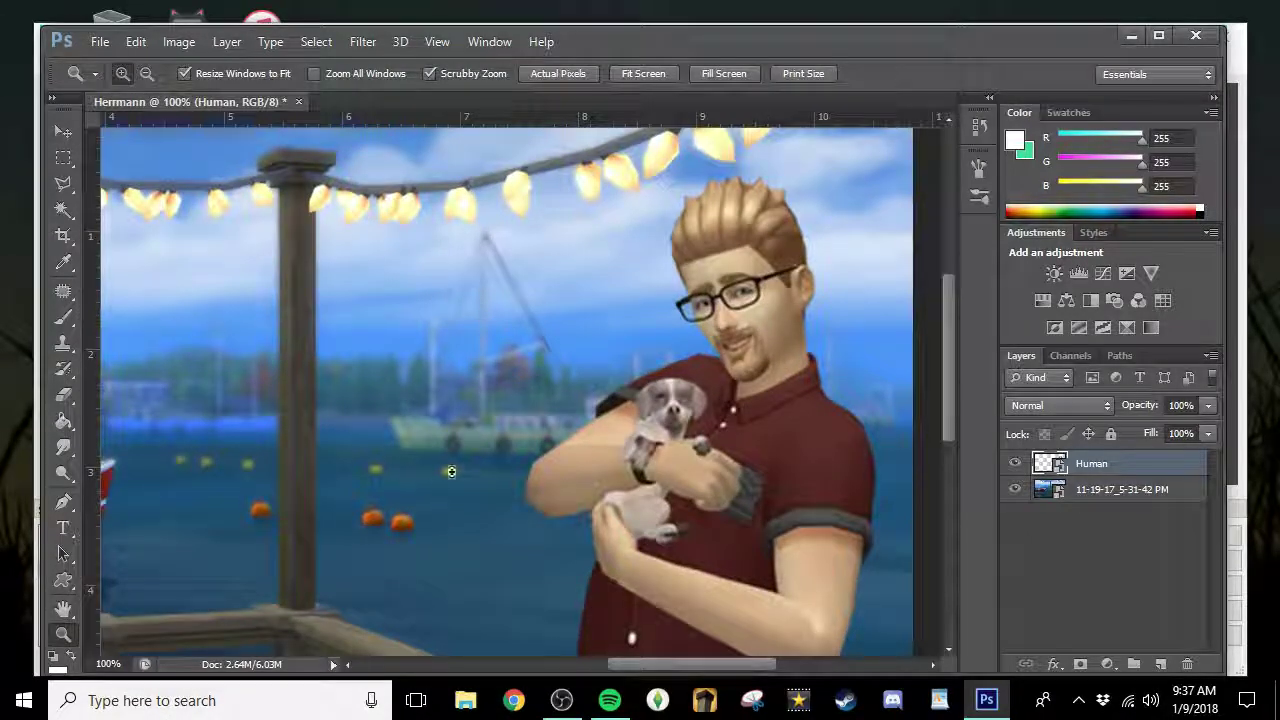
pyautogui.keyDown('alt'); pyautogui.click(450, 471); pyautogui.keyUp('alt')
pyautogui.keyDown('alt'); pyautogui.click(450, 471); pyautogui.keyUp('alt')
pyautogui.click(1160, 664)
pyautogui.press('b')
pyautogui.click(135, 73)
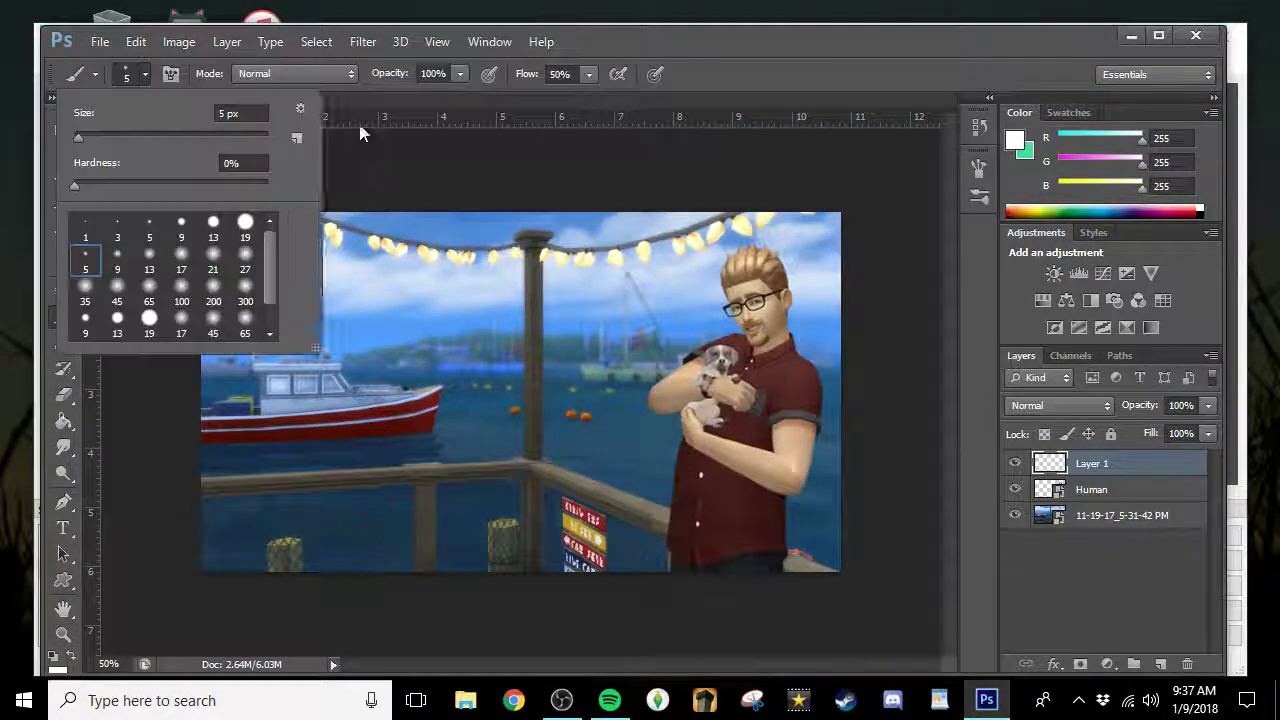
pyautogui.click(300, 108)
pyautogui.click(702, 131)
pyautogui.click(546, 322)
# Paint pale yellow (255, 251, 202) light rays across the harbor scene using a light-ray brush at 1057 px.
pyautogui.click(1015, 141)
pyautogui.click(1057, 514)
pyautogui.click(820, 300)
pyautogui.click(828, 297)
pyautogui.click(1253, 286)
pyautogui.press('b')
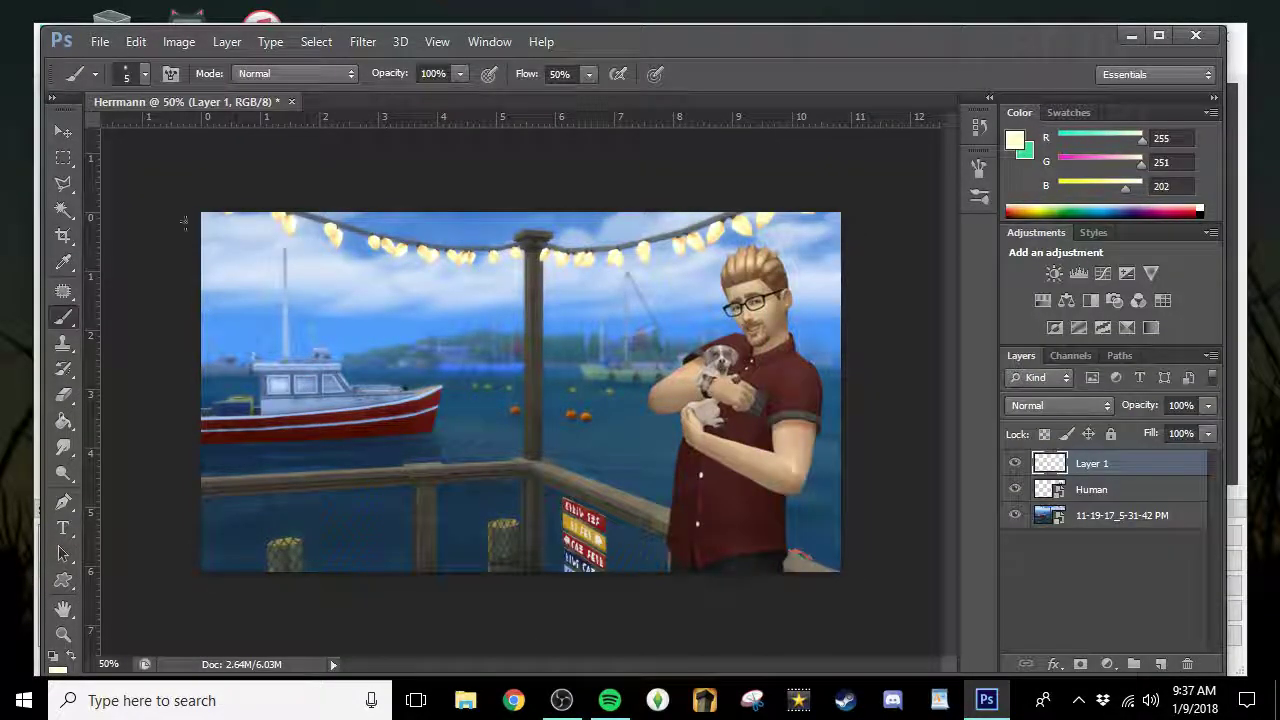
pyautogui.rightClick(288, 318)
pyautogui.click(340, 487)
pyautogui.moveTo(491, 360); pyautogui.dragTo(475, 365)
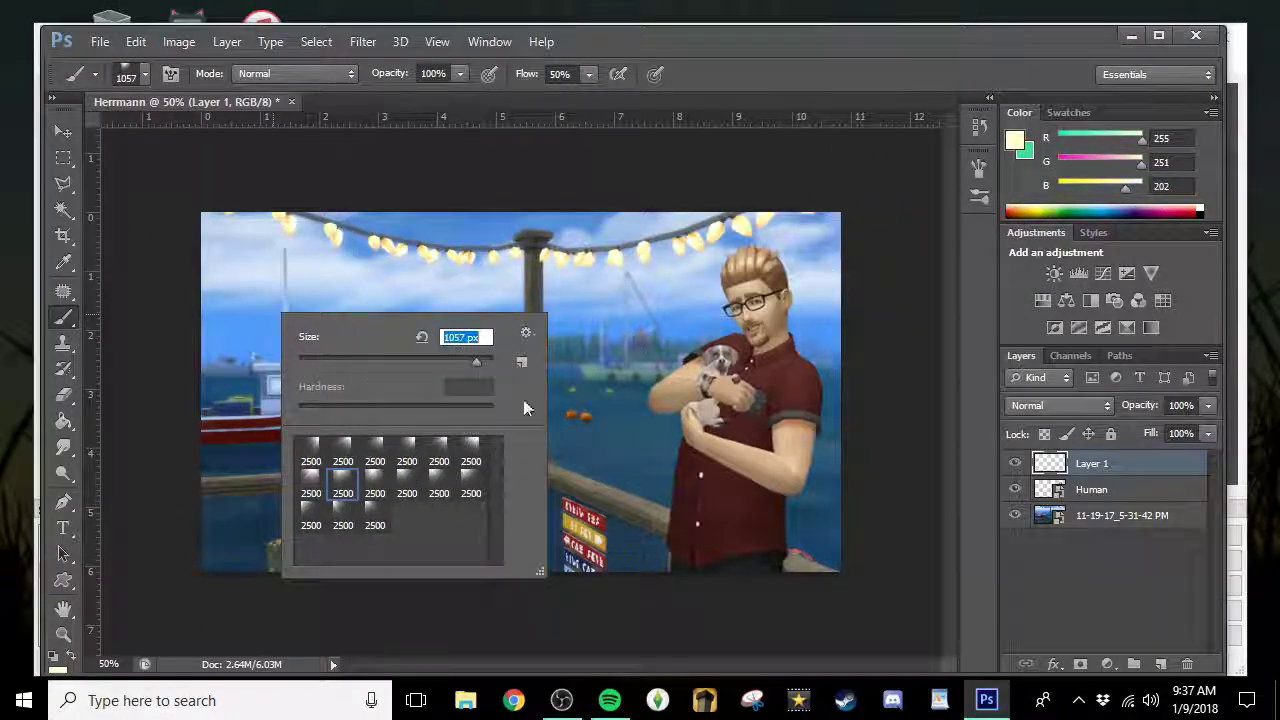
pyautogui.click(566, 262)
pyautogui.click(395, 350)
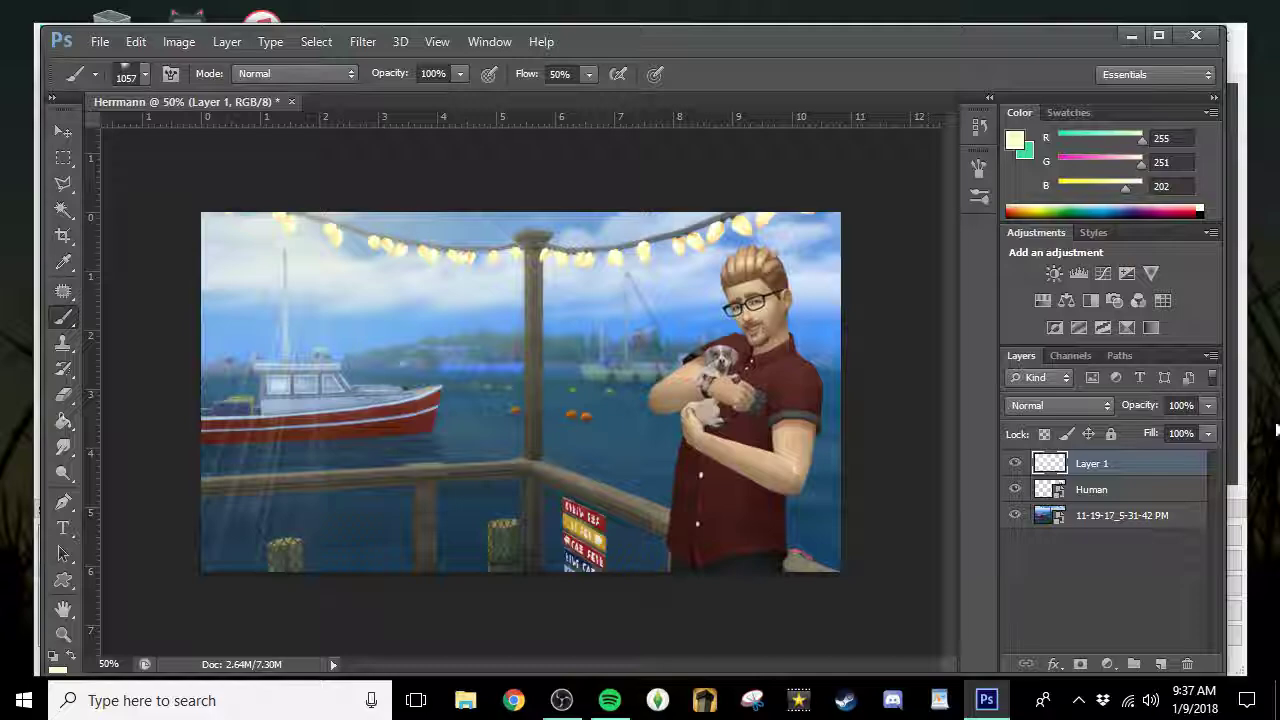
# Lower the light-ray layer's opacity and rename the layer Sun.
pyautogui.click(1208, 405)
pyautogui.moveTo(1207, 428); pyautogui.dragTo(1147, 448)
pyautogui.doubleClick(1091, 463)
pyautogui.write('Sun')
pyautogui.press('Return')
# Add a new layer above Sun and sample the man's brown hair color (171, 132, 99) as the foreground color.
pyautogui.click(1160, 665)
pyautogui.click(63, 634)
pyautogui.click(757, 270)
pyautogui.click(765, 266)
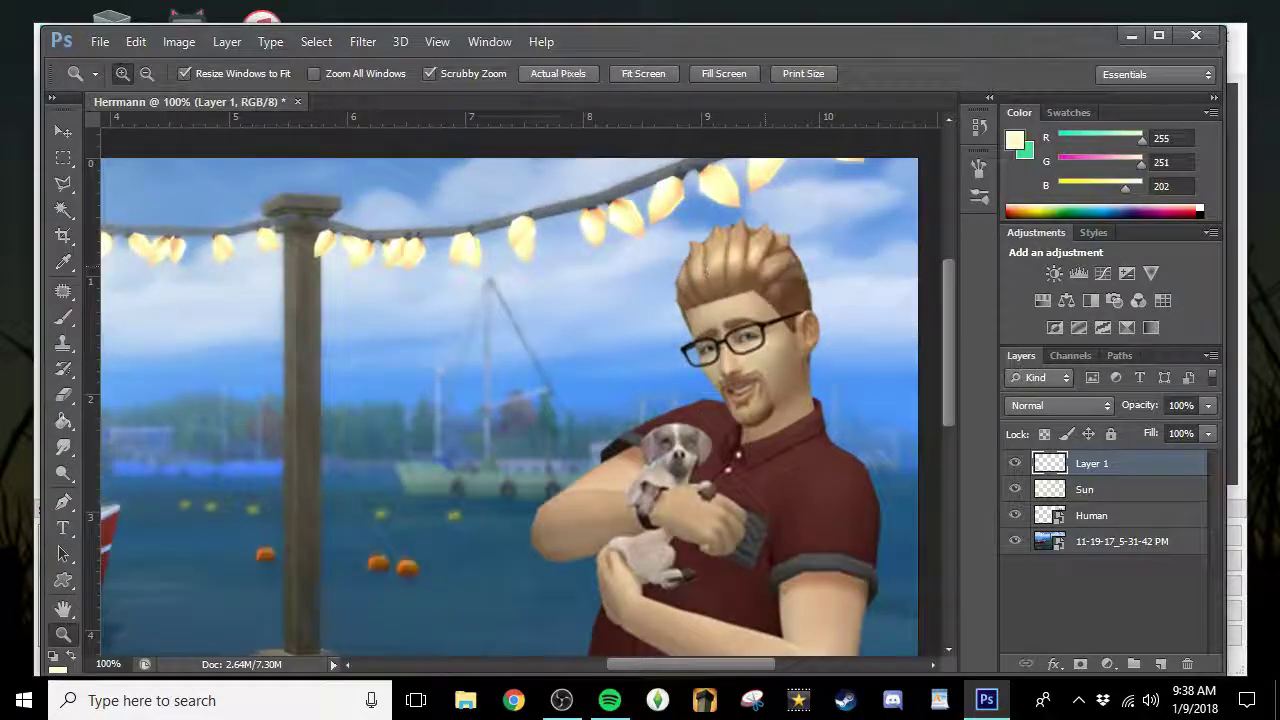
pyautogui.moveTo(660, 665); pyautogui.dragTo(700, 665)
pyautogui.click(640, 258)
pyautogui.click(640, 258)
pyautogui.moveTo(947, 280); pyautogui.dragTo(947, 256)
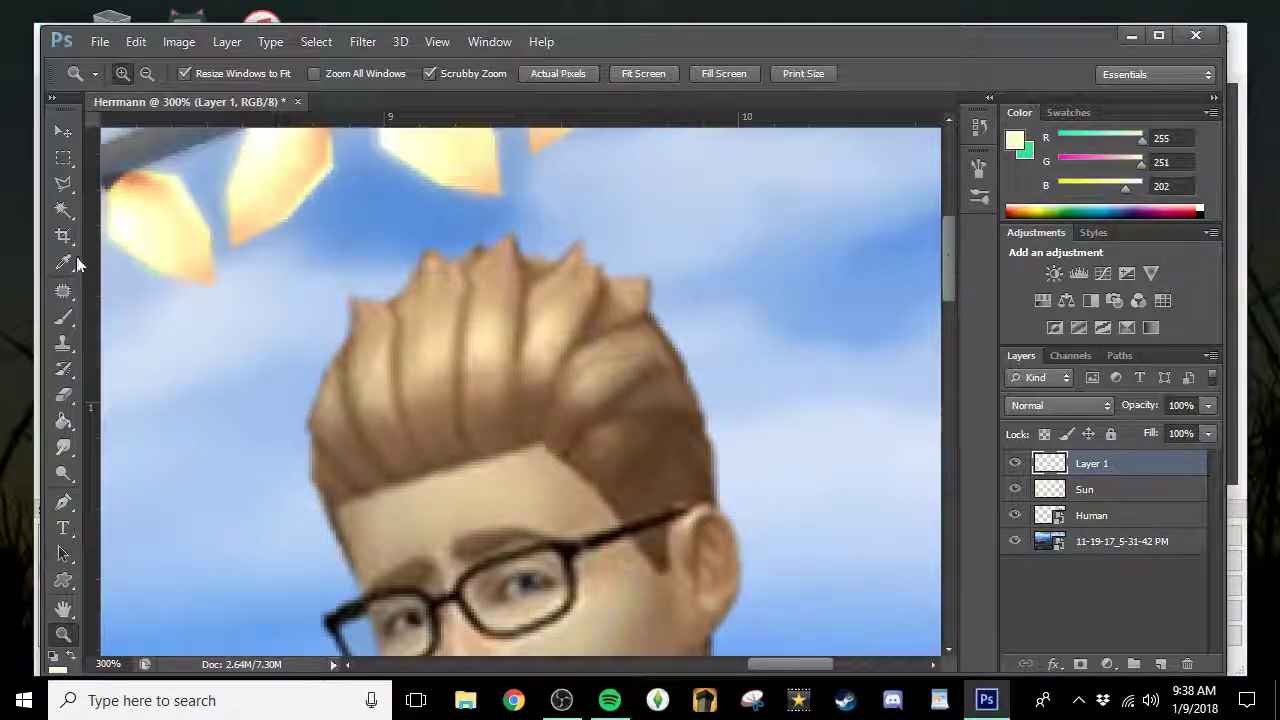
pyautogui.click(1016, 137)
pyautogui.click(496, 393)
pyautogui.press('Return')
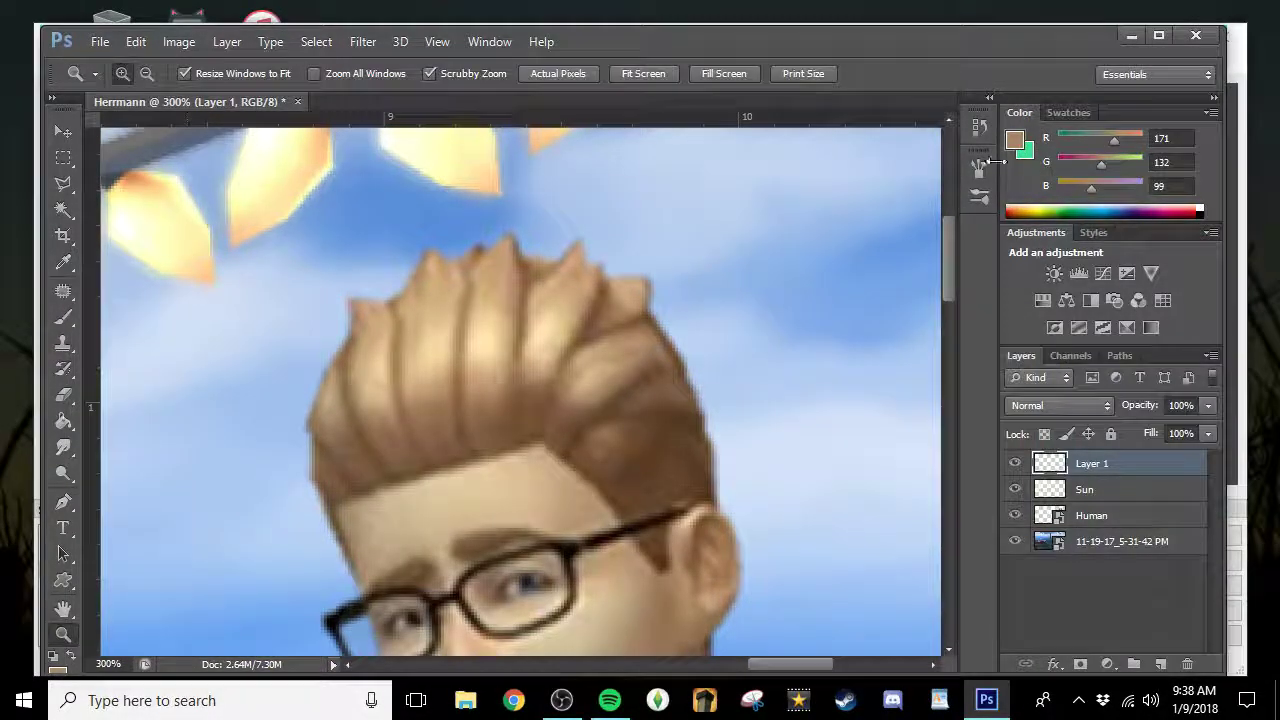
# Load the Round Brushes with Size set and paint brown spikes along the hair's outline with a 5 px brush.
pyautogui.press('b')
pyautogui.rightClick(445, 385)
pyautogui.click(599, 272)
pyautogui.click(943, 243)
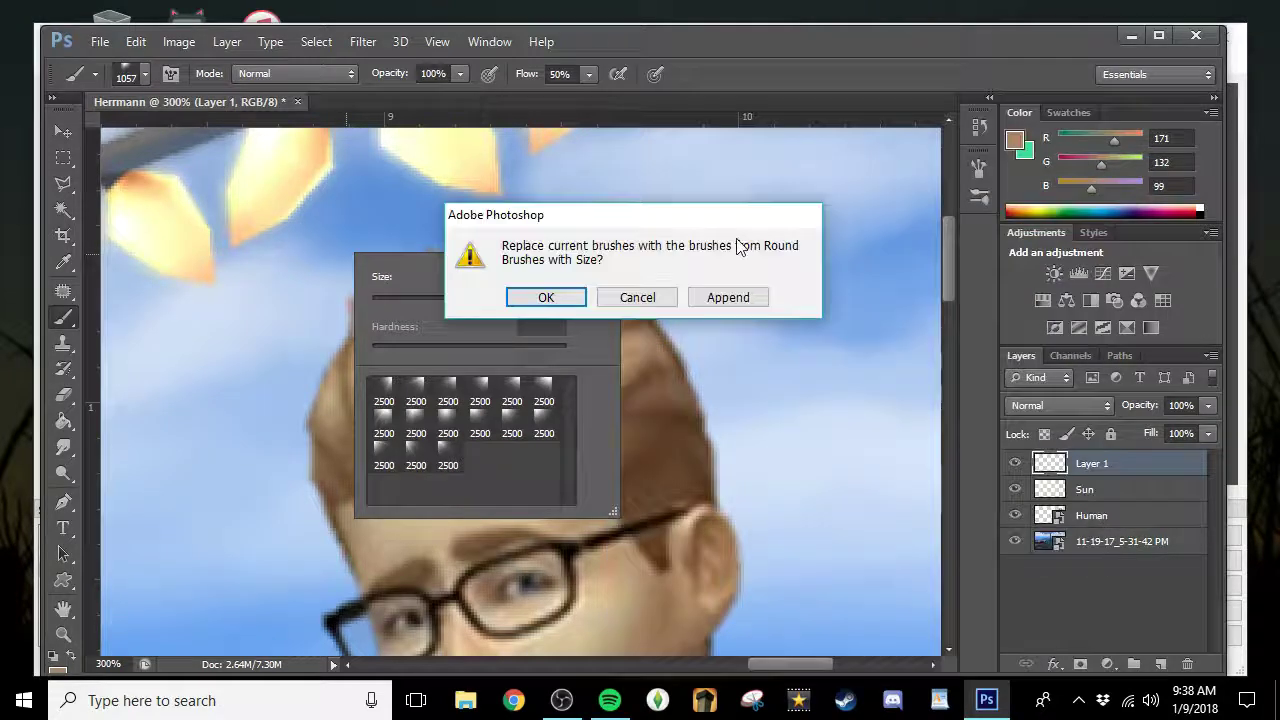
pyautogui.click(526, 297)
pyautogui.rightClick(928, 296)
pyautogui.moveTo(480, 318)
pyautogui.mouseDown()
pyautogui.moveTo(505, 220)
pyautogui.moveTo(519, 344)
pyautogui.mouseUp()
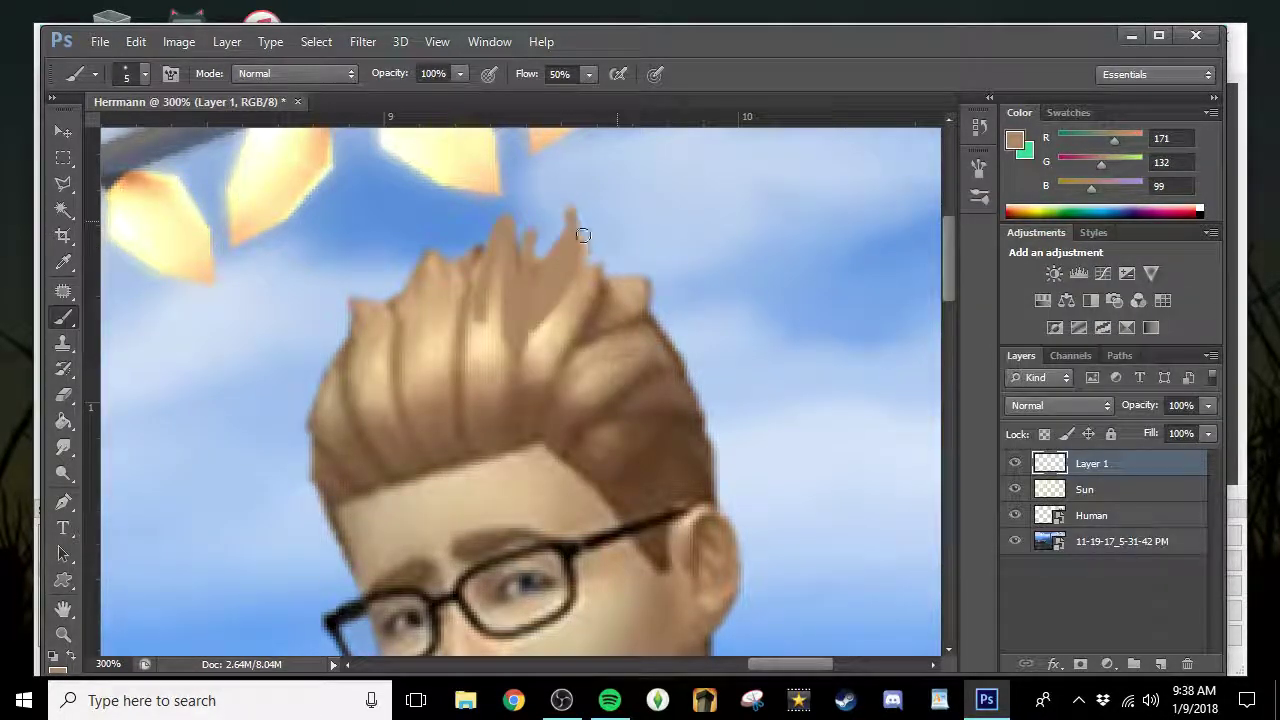
pyautogui.moveTo(580, 243); pyautogui.dragTo(565, 365)
pyautogui.moveTo(639, 259); pyautogui.dragTo(658, 268)
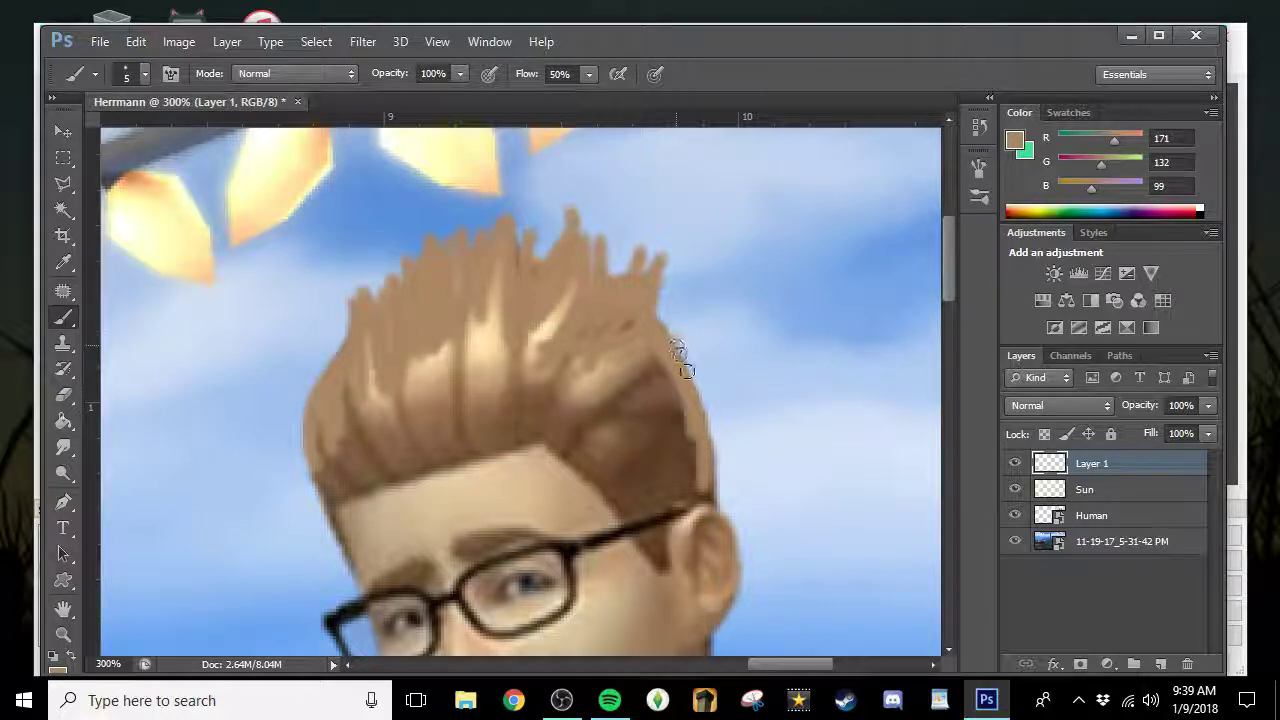
# Paint light blond (255, 231, 178) strands over the front, top and back of the man's hair.
pyautogui.click(1017, 142)
pyautogui.click(483, 342)
pyautogui.click(1251, 286)
pyautogui.moveTo(494, 336)
pyautogui.mouseDown()
pyautogui.moveTo(509, 242)
pyautogui.moveTo(499, 302)
pyautogui.moveTo(487, 247)
pyautogui.moveTo(440, 351)
pyautogui.moveTo(461, 256)
pyautogui.moveTo(436, 324)
pyautogui.moveTo(423, 290)
pyautogui.moveTo(413, 297)
pyautogui.moveTo(392, 428)
pyautogui.mouseUp()
pyautogui.moveTo(405, 346); pyautogui.dragTo(381, 422)
pyautogui.moveTo(404, 276)
pyautogui.mouseDown()
pyautogui.moveTo(368, 336)
pyautogui.moveTo(332, 418)
pyautogui.mouseUp()
pyautogui.moveTo(376, 340); pyautogui.dragTo(360, 429)
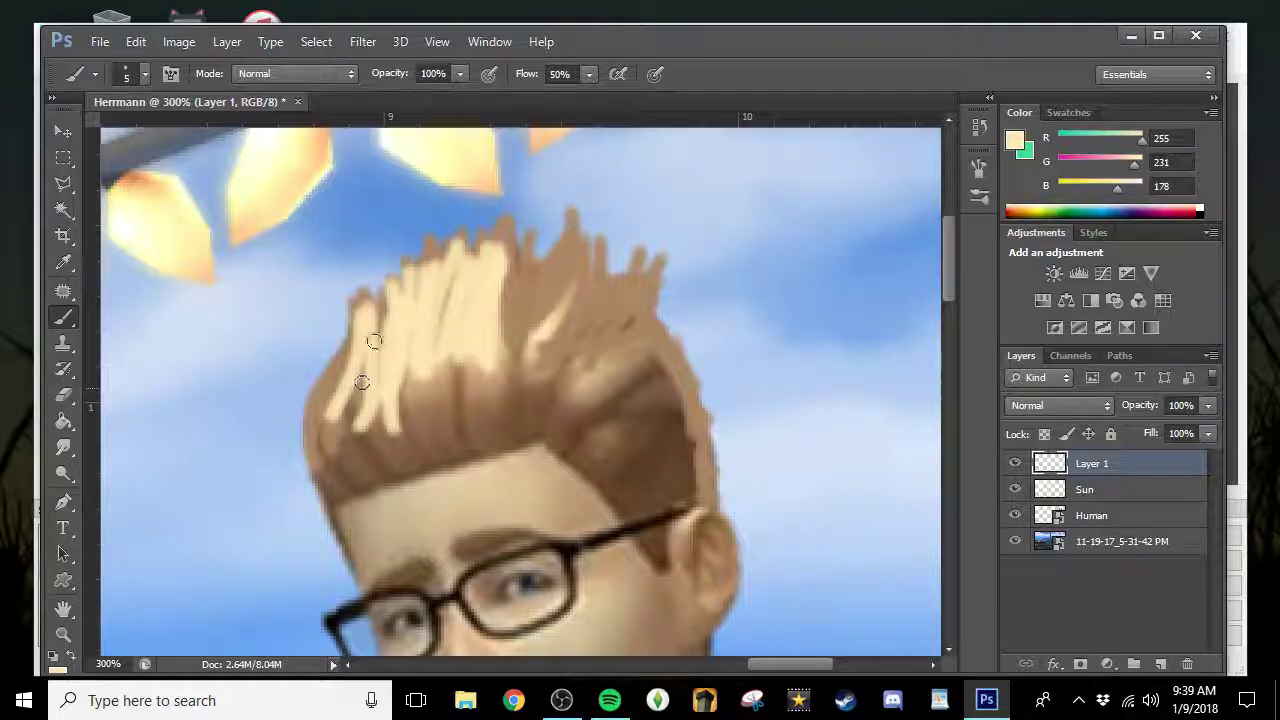
pyautogui.moveTo(346, 367); pyautogui.dragTo(321, 449)
pyautogui.moveTo(376, 350); pyautogui.dragTo(348, 447)
pyautogui.moveTo(509, 240); pyautogui.dragTo(500, 369)
pyautogui.moveTo(570, 246)
pyautogui.mouseDown()
pyautogui.moveTo(574, 294)
pyautogui.moveTo(520, 365)
pyautogui.mouseUp()
pyautogui.moveTo(571, 265)
pyautogui.mouseDown()
pyautogui.moveTo(527, 379)
pyautogui.moveTo(571, 214)
pyautogui.moveTo(571, 357)
pyautogui.moveTo(617, 290)
pyautogui.moveTo(700, 395)
pyautogui.mouseUp()
pyautogui.moveTo(709, 451)
pyautogui.mouseDown()
pyautogui.moveTo(714, 500)
pyautogui.moveTo(651, 361)
pyautogui.mouseUp()
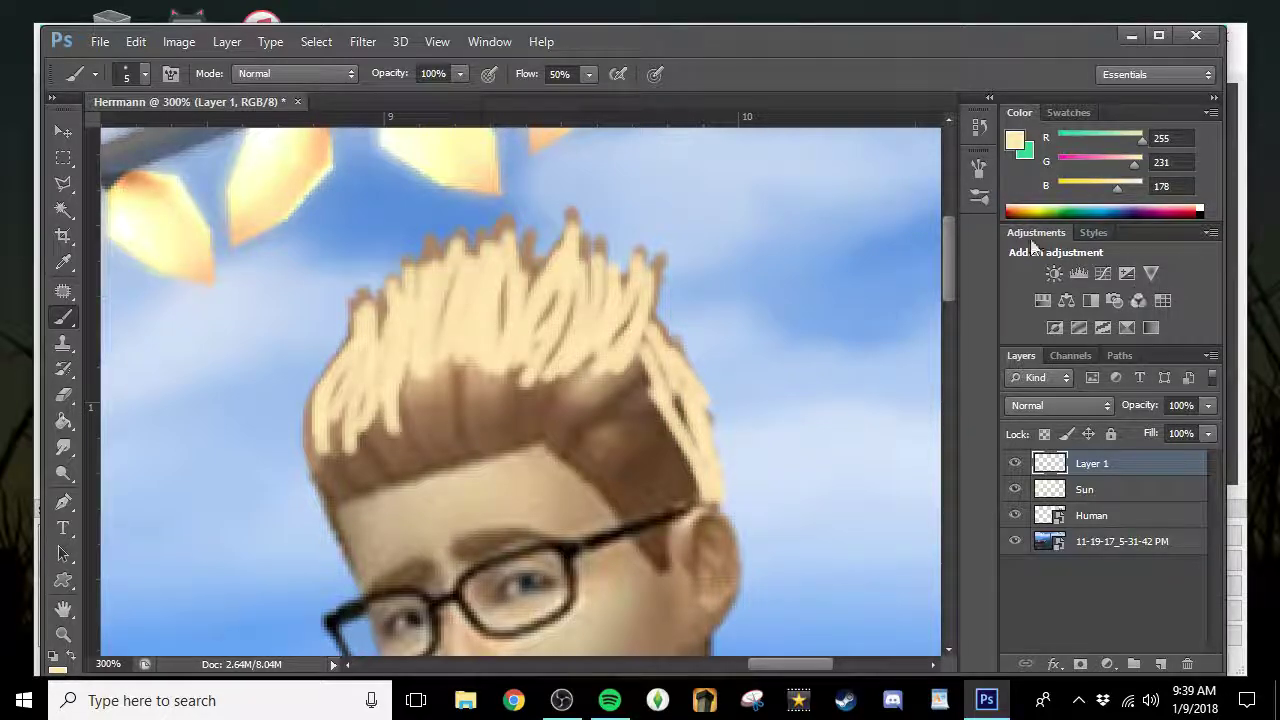
pyautogui.click(1078, 273)
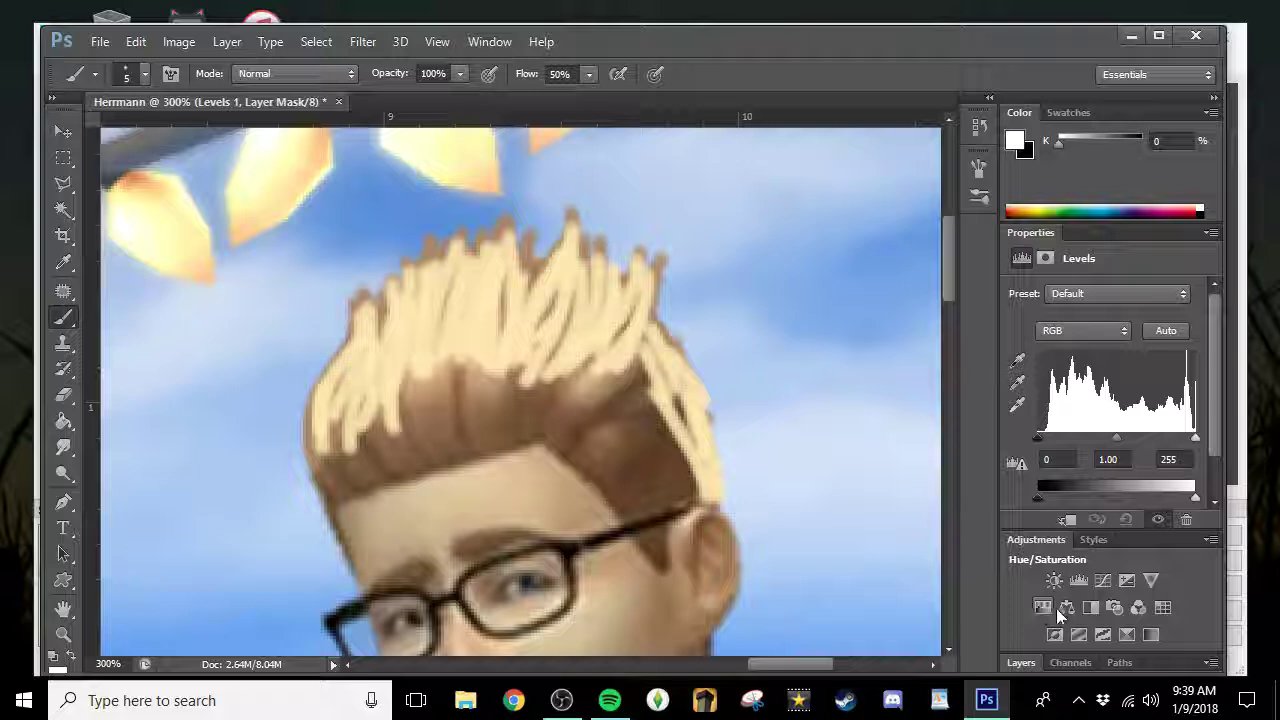
pyautogui.click(1064, 608)
pyautogui.moveTo(1073, 340); pyautogui.dragTo(1111, 359)
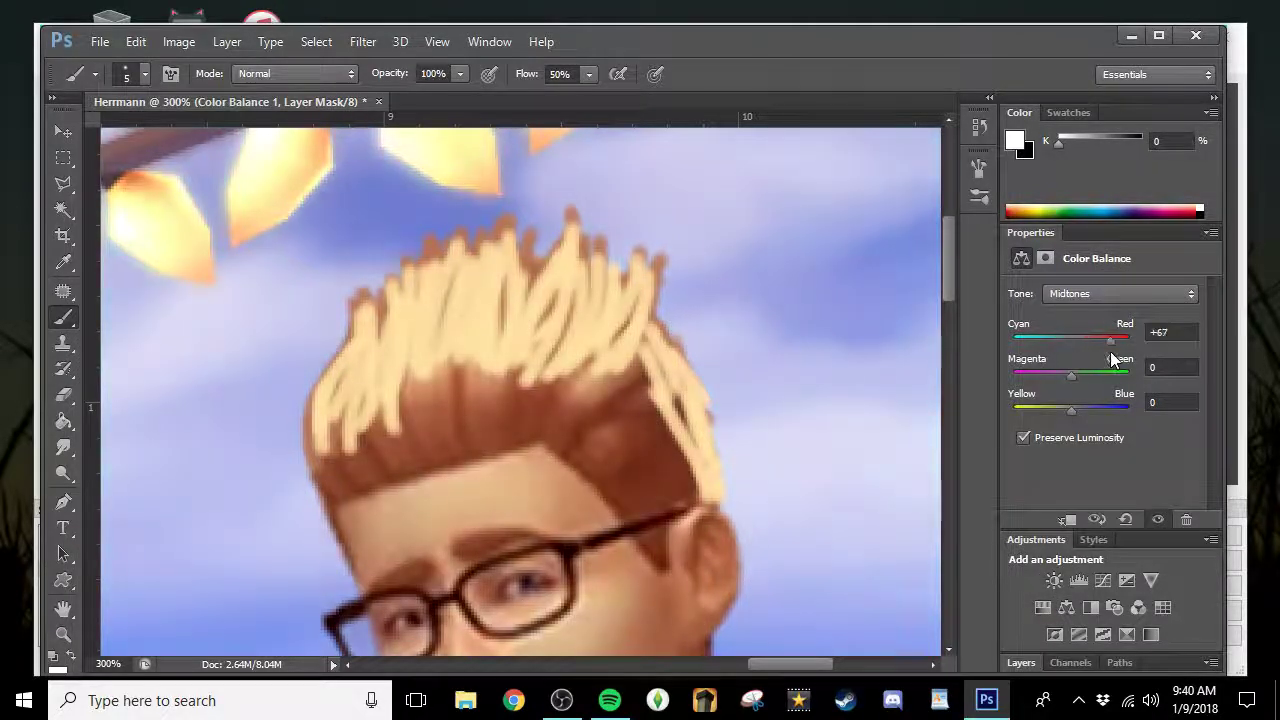
pyautogui.click(1172, 332)
pyautogui.write('0')
pyautogui.click(1210, 232)
pyautogui.click(1157, 317)
pyautogui.rightClick(1135, 460)
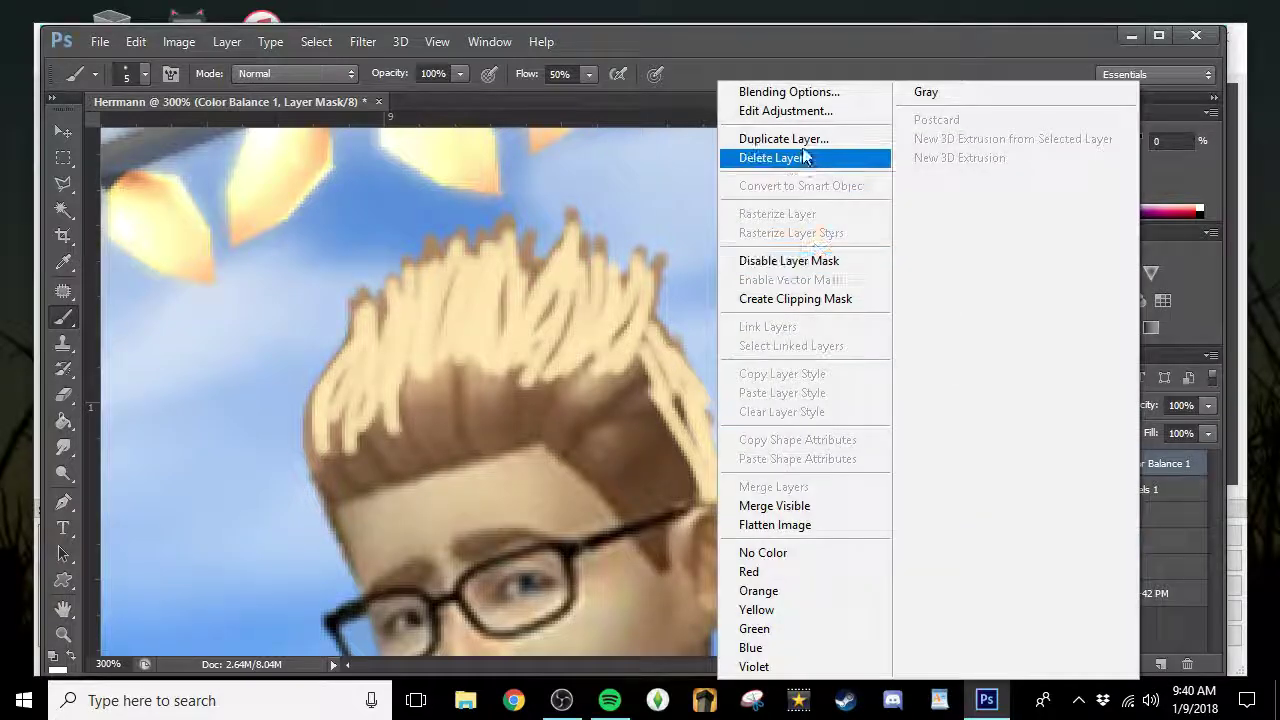
pyautogui.click(775, 157)
pyautogui.press('Delete')
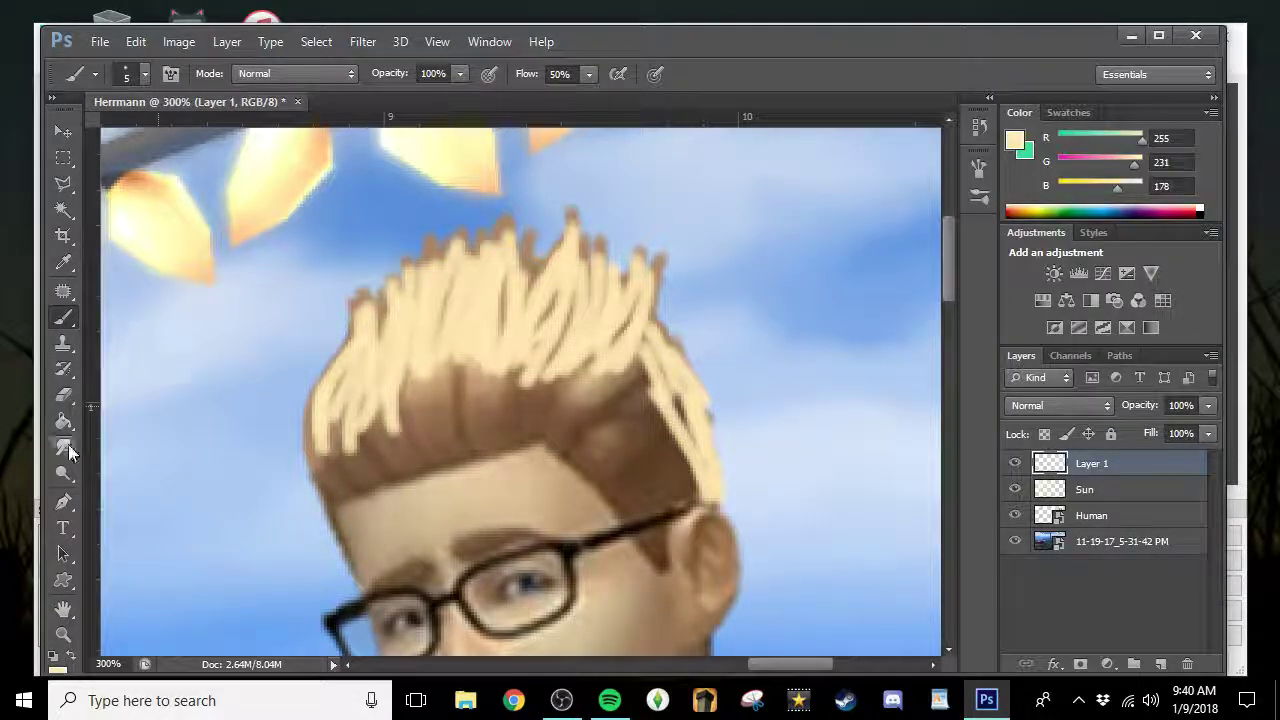
# Smudge the blond strands at the front of the hair into the brown base with a 3 px Smudge brush.
pyautogui.click(64, 448)
pyautogui.rightClick(482, 335)
pyautogui.moveTo(543, 392); pyautogui.dragTo(518, 392)
pyautogui.moveTo(440, 363); pyautogui.dragTo(420, 431)
pyautogui.moveTo(510, 400); pyautogui.dragTo(497, 287)
pyautogui.rightClick(544, 399)
pyautogui.moveTo(580, 456); pyautogui.dragTo(571, 456)
pyautogui.moveTo(491, 436); pyautogui.dragTo(491, 298)
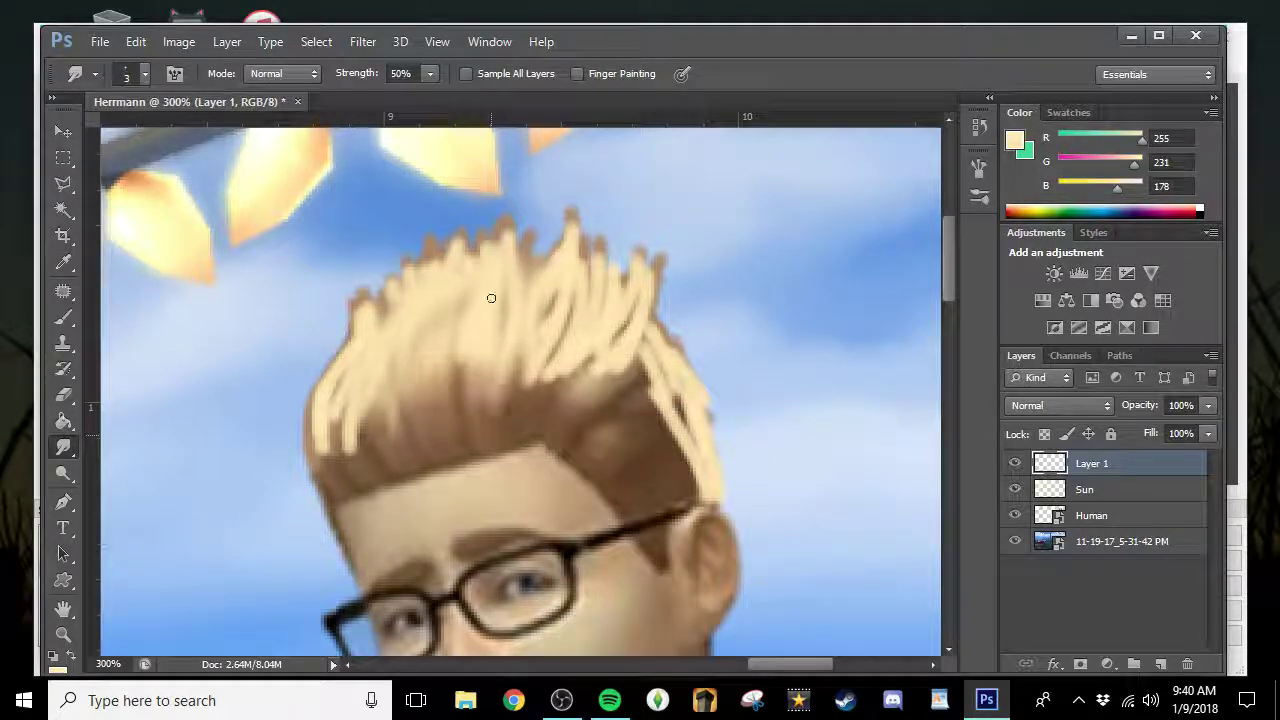
# Blend the remaining blond strands and spike tips across the top and back of the hair with a 5 px Smudge brush.
pyautogui.rightClick(374, 407)
pyautogui.moveTo(399, 463); pyautogui.dragTo(353, 390)
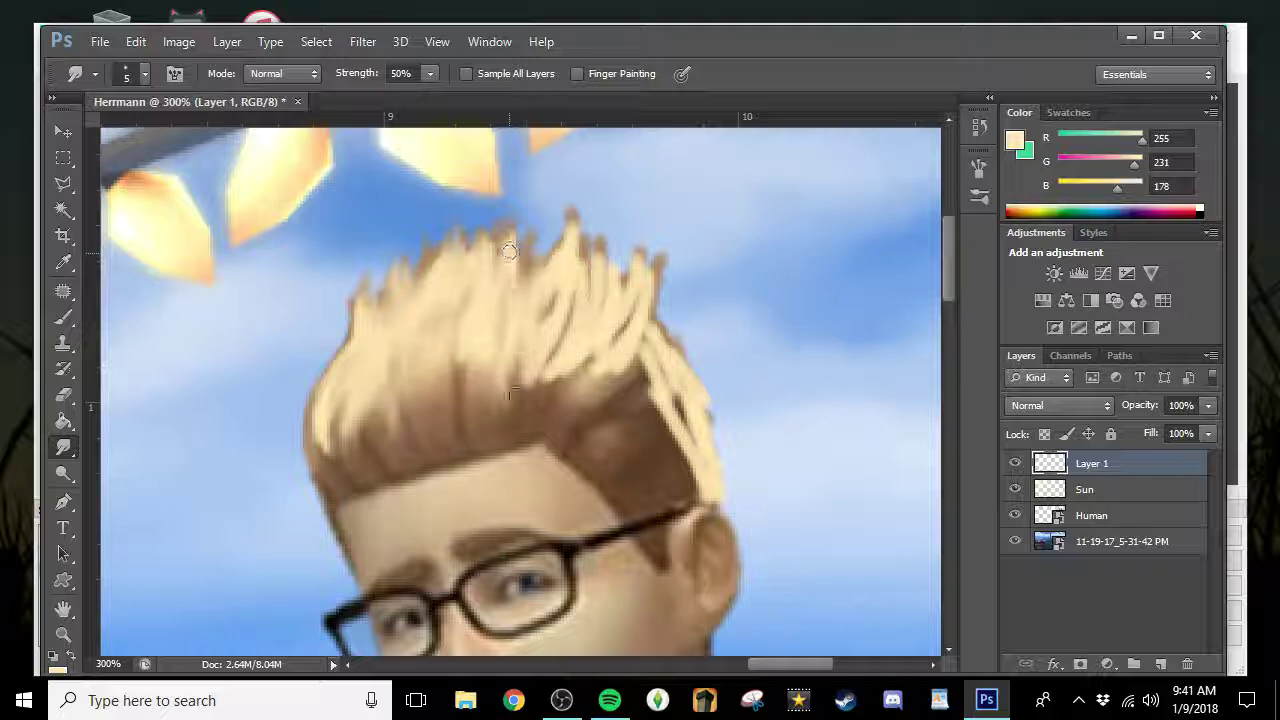
pyautogui.moveTo(537, 393); pyautogui.dragTo(609, 236)
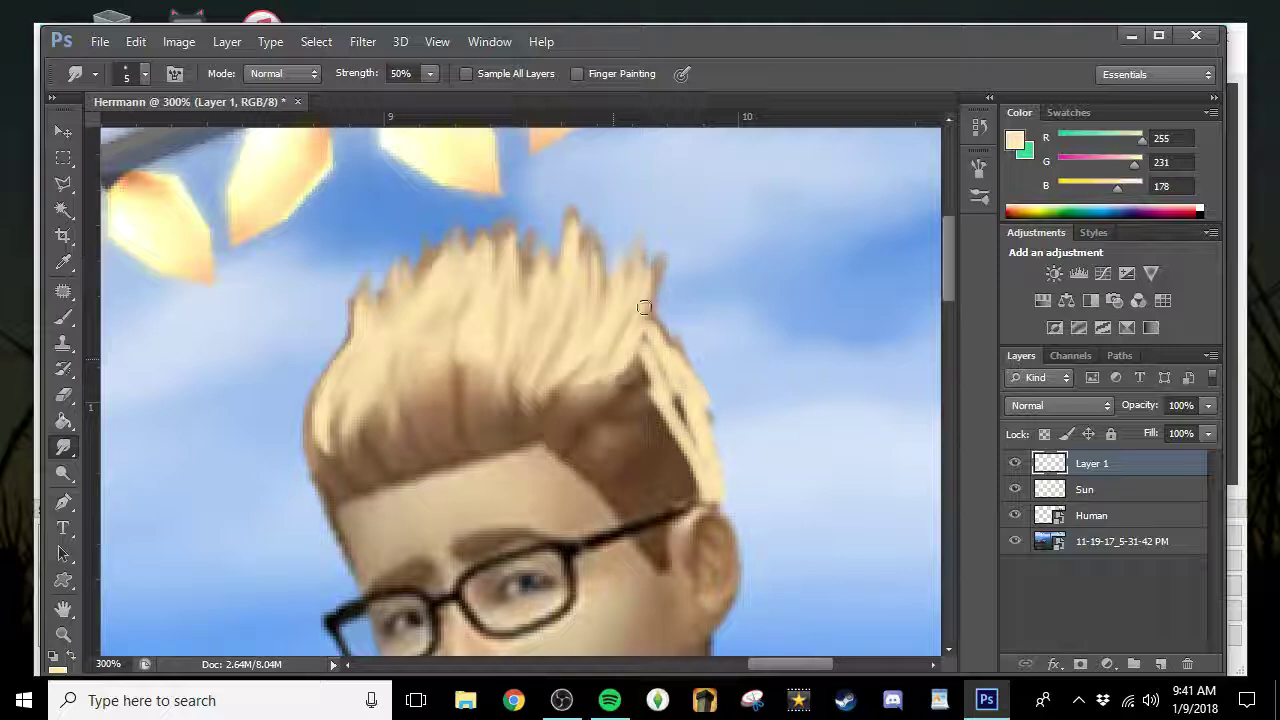
pyautogui.moveTo(626, 407); pyautogui.dragTo(681, 456)
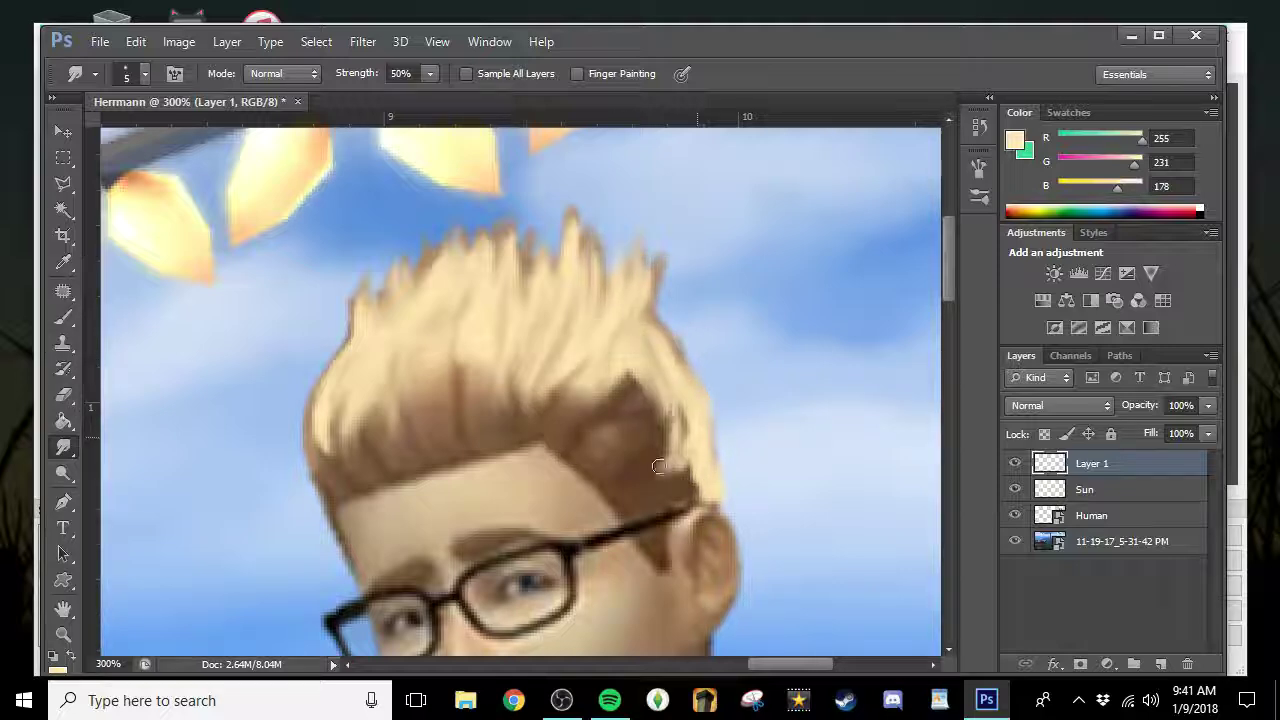
pyautogui.moveTo(677, 466); pyautogui.dragTo(679, 394)
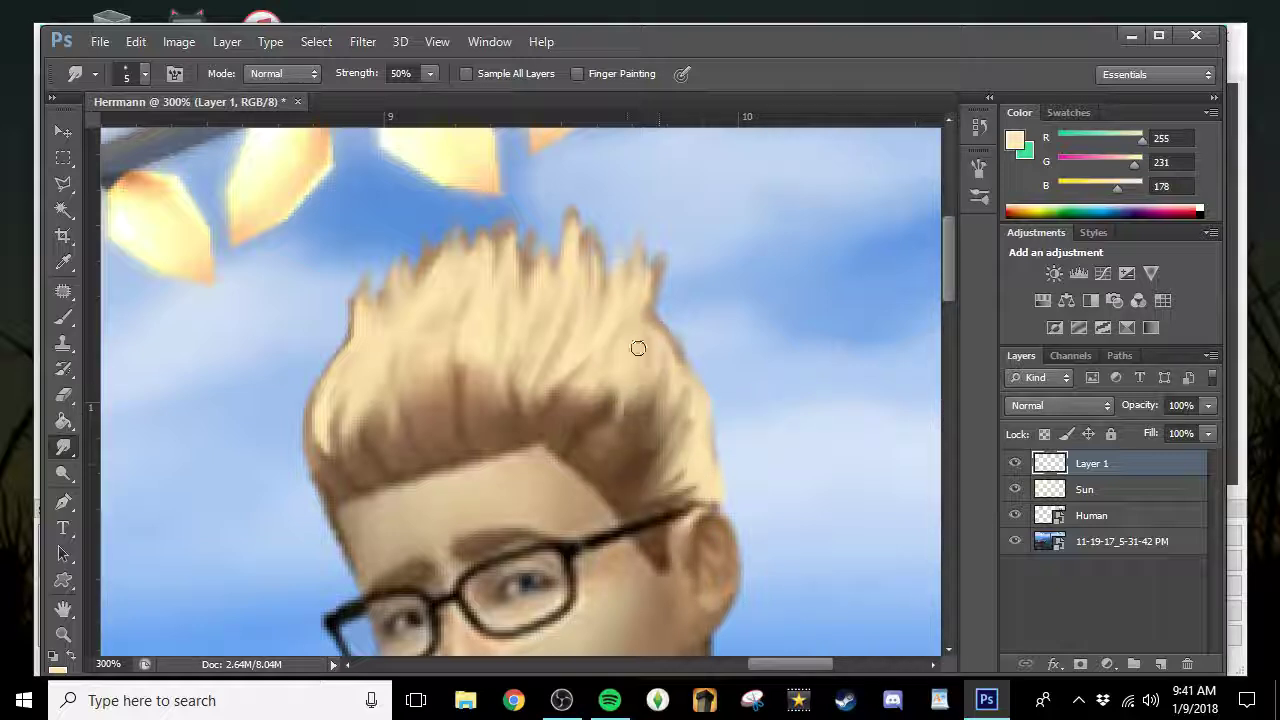
pyautogui.click(63, 394)
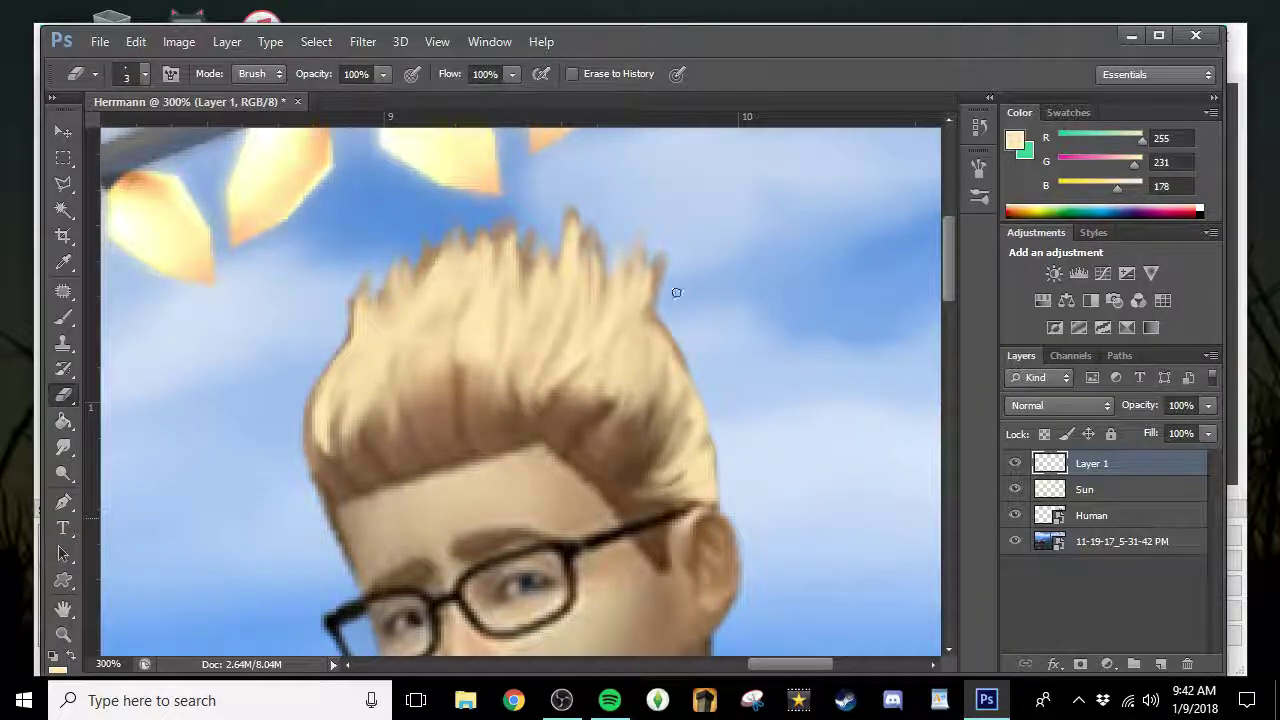
pyautogui.click(64, 447)
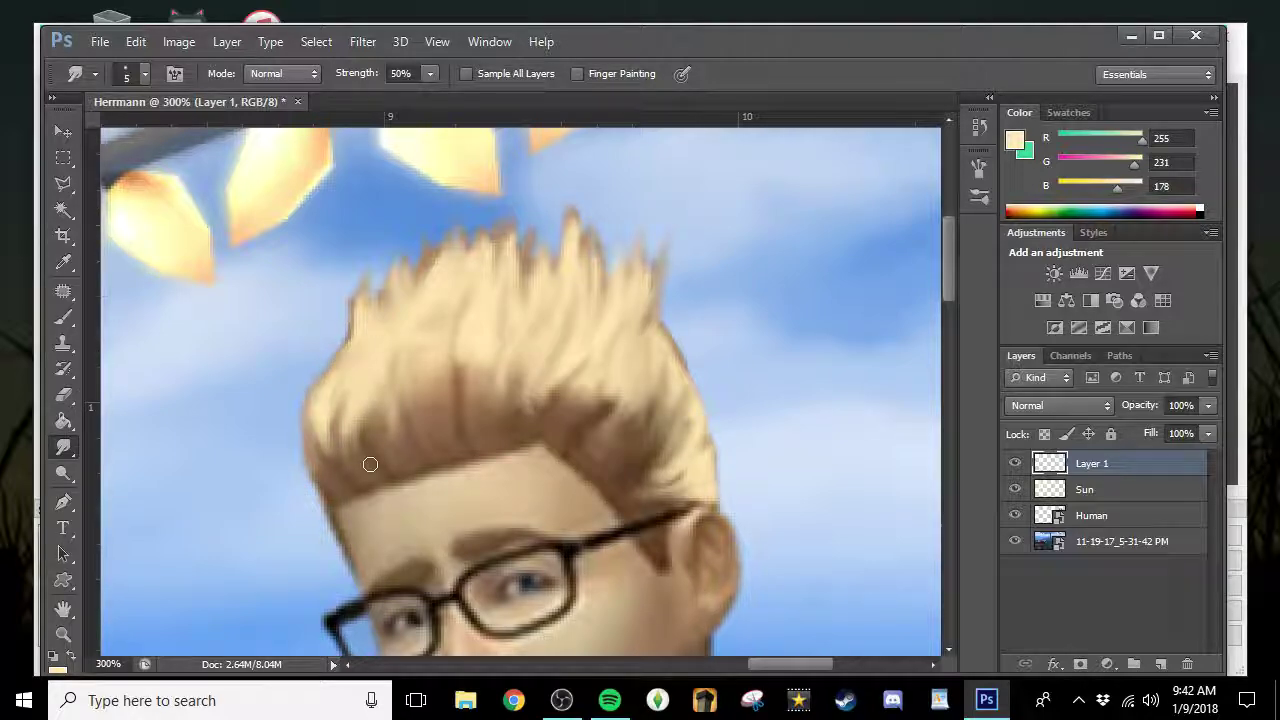
# Paint extra blond strands along the front edge of the hair to fill out its outline.
pyautogui.press('z')
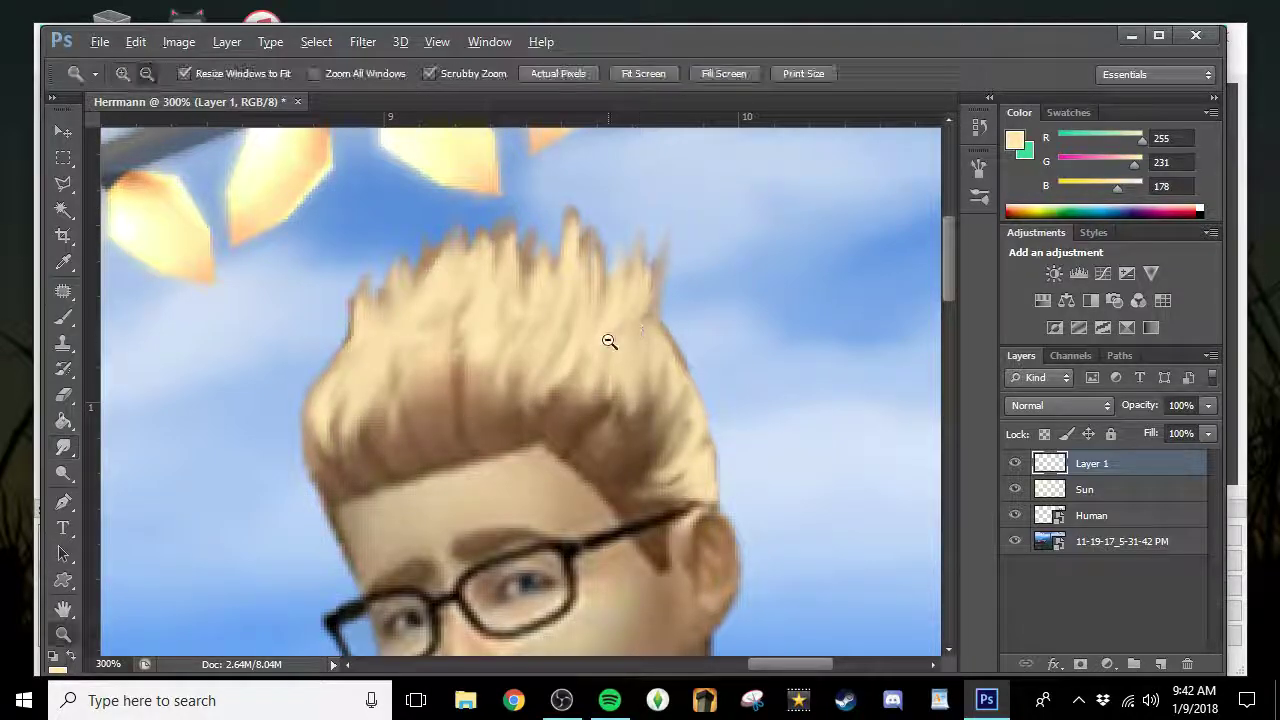
pyautogui.keyDown('alt'); pyautogui.click(607, 340); pyautogui.keyUp('alt')
pyautogui.keyDown('alt'); pyautogui.click(607, 340); pyautogui.keyUp('alt')
pyautogui.click(829, 217)
pyautogui.click(829, 217)
pyautogui.click(829, 217)
pyautogui.moveTo(794, 667); pyautogui.dragTo(806, 667)
pyautogui.moveTo(948, 260); pyautogui.dragTo(948, 250)
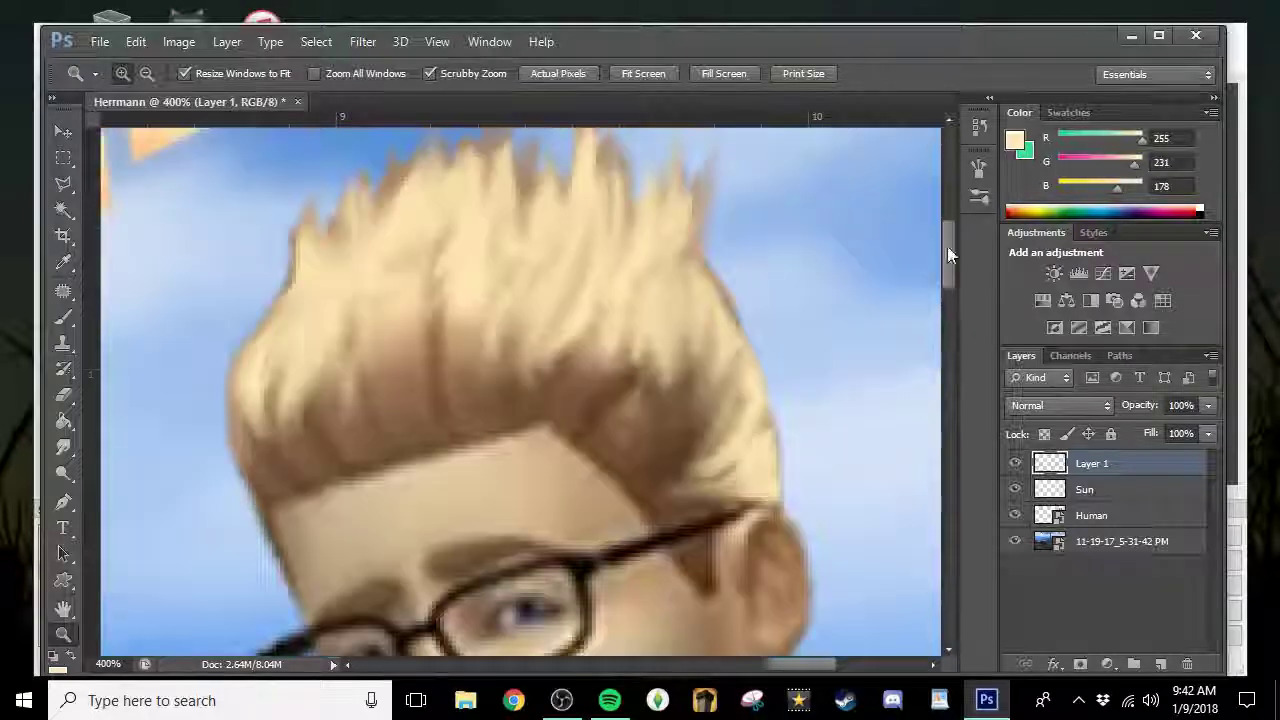
pyautogui.click(64, 318)
pyautogui.moveTo(250, 357); pyautogui.dragTo(254, 355)
pyautogui.moveTo(246, 269); pyautogui.dragTo(236, 338)
# Sample the dark brown (118, 82, 57) from the hair and paint shadow streaks between the blond strands.
pyautogui.click(1015, 140)
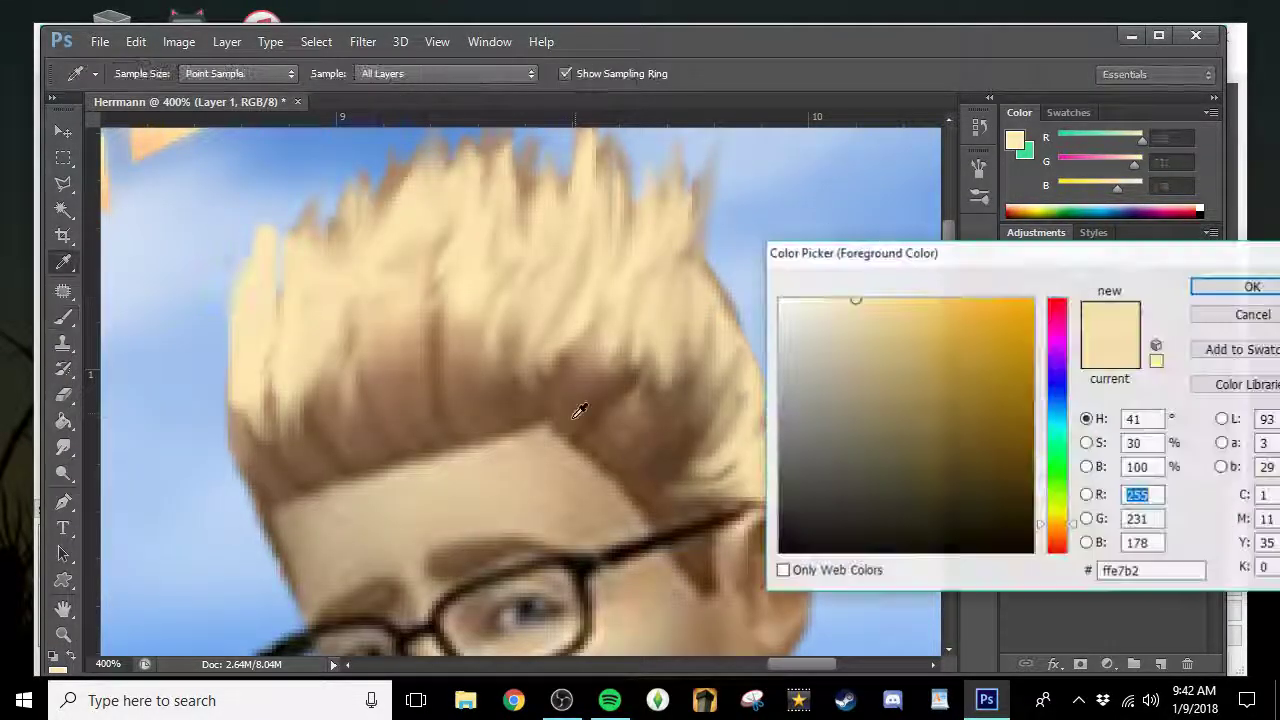
pyautogui.click(610, 395)
pyautogui.click(1232, 286)
pyautogui.moveTo(243, 400)
pyautogui.mouseDown()
pyautogui.moveTo(268, 263)
pyautogui.moveTo(284, 390)
pyautogui.mouseUp()
pyautogui.moveTo(361, 278); pyautogui.dragTo(346, 390)
pyautogui.moveTo(402, 222); pyautogui.dragTo(374, 386)
pyautogui.moveTo(449, 240)
pyautogui.mouseDown()
pyautogui.moveTo(474, 177)
pyautogui.moveTo(600, 200)
pyautogui.moveTo(741, 447)
pyautogui.moveTo(685, 484)
pyautogui.mouseUp()
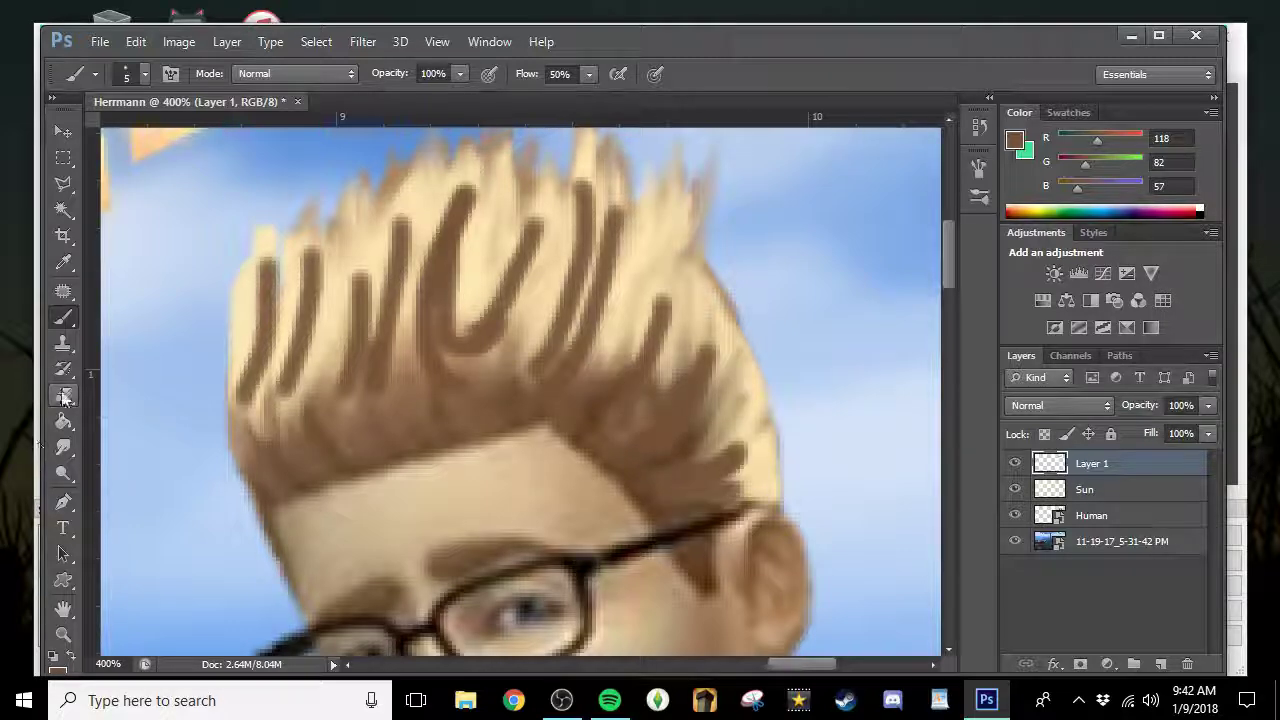
# Smudge the dark brown streaks from the front to the back of the hair with a 5 px brush at 50% strength.
pyautogui.click(63, 447)
pyautogui.moveTo(401, 226)
pyautogui.mouseDown()
pyautogui.moveTo(378, 387)
pyautogui.moveTo(420, 204)
pyautogui.moveTo(374, 244)
pyautogui.moveTo(368, 299)
pyautogui.mouseUp()
pyautogui.moveTo(300, 264)
pyautogui.mouseDown()
pyautogui.moveTo(251, 277)
pyautogui.moveTo(248, 430)
pyautogui.mouseUp()
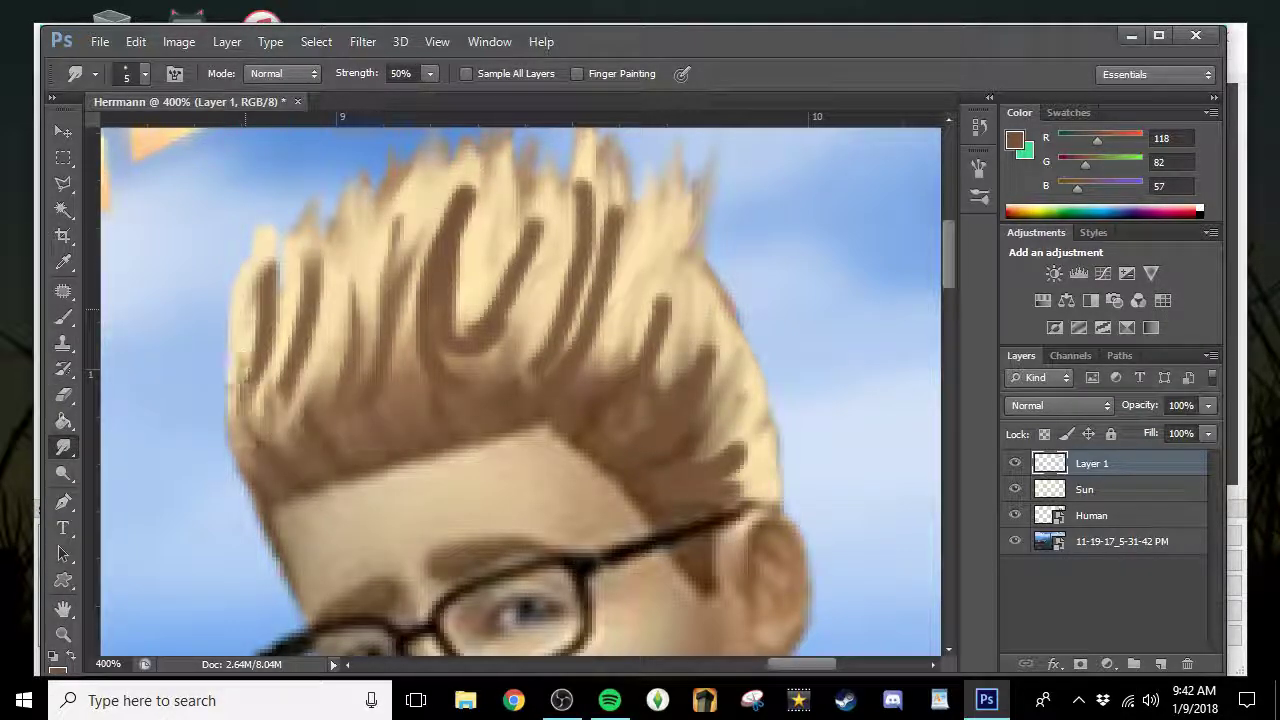
pyautogui.moveTo(268, 378)
pyautogui.mouseDown()
pyautogui.moveTo(262, 450)
pyautogui.moveTo(290, 330)
pyautogui.moveTo(305, 439)
pyautogui.mouseUp()
pyautogui.moveTo(484, 168); pyautogui.dragTo(446, 270)
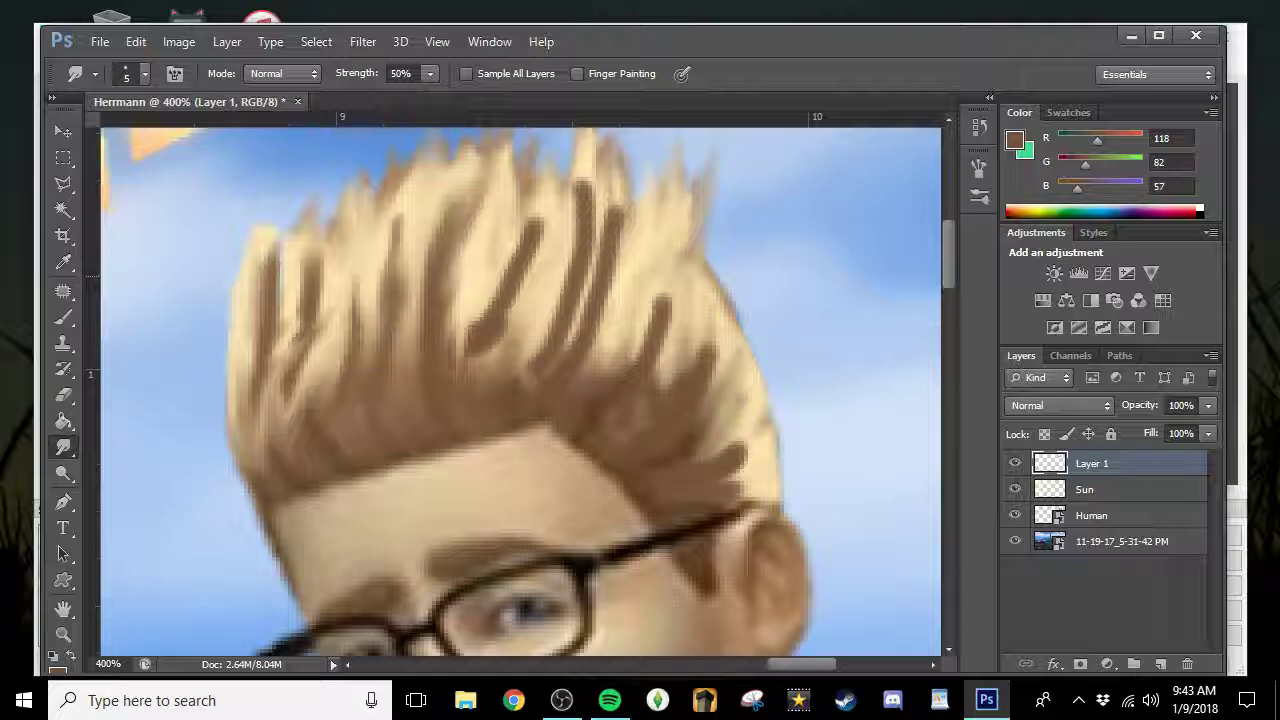
pyautogui.moveTo(498, 262); pyautogui.dragTo(440, 395)
pyautogui.moveTo(507, 262); pyautogui.dragTo(468, 362)
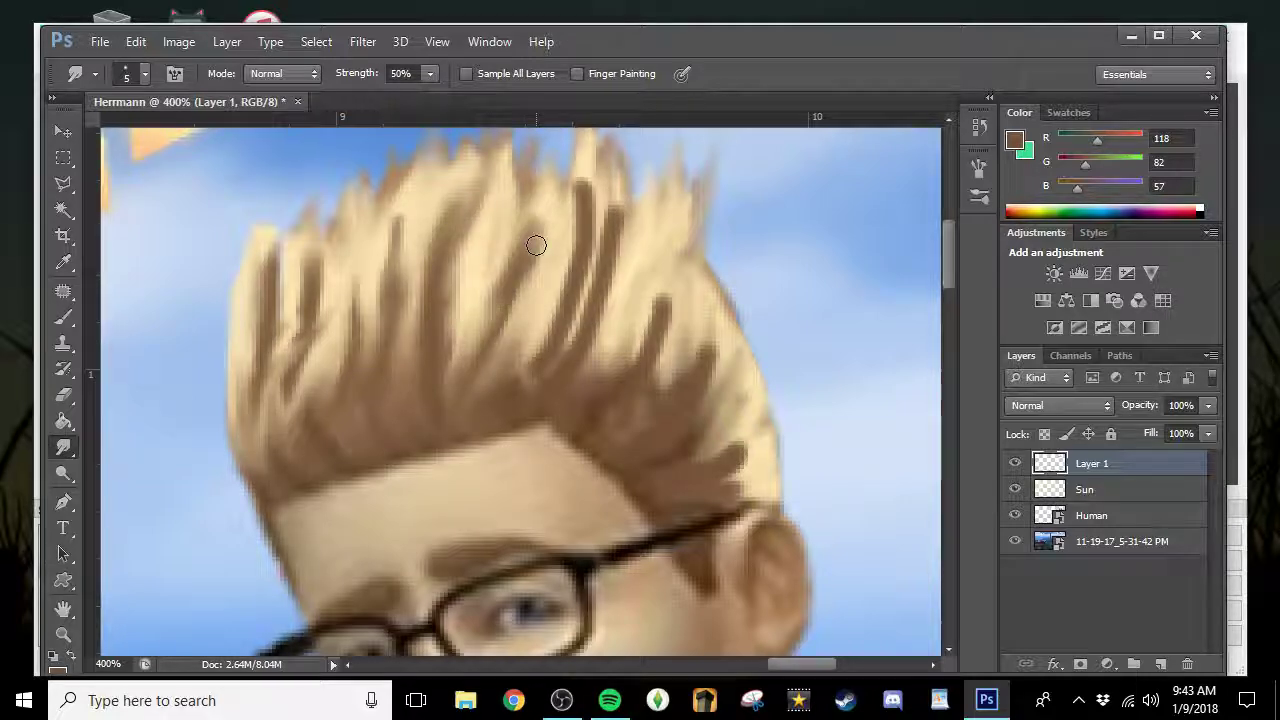
pyautogui.moveTo(574, 268); pyautogui.dragTo(552, 370)
pyautogui.moveTo(599, 226); pyautogui.dragTo(525, 334)
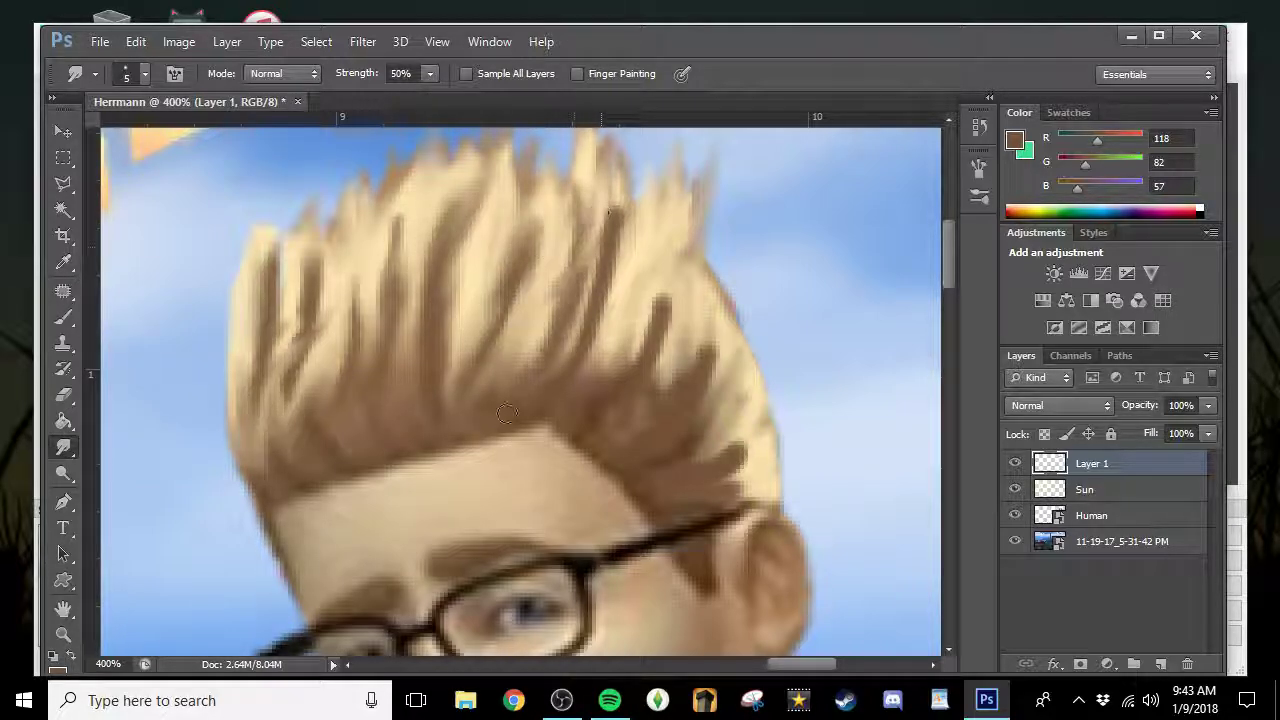
pyautogui.moveTo(611, 224); pyautogui.dragTo(568, 365)
pyautogui.moveTo(668, 290); pyautogui.dragTo(642, 368)
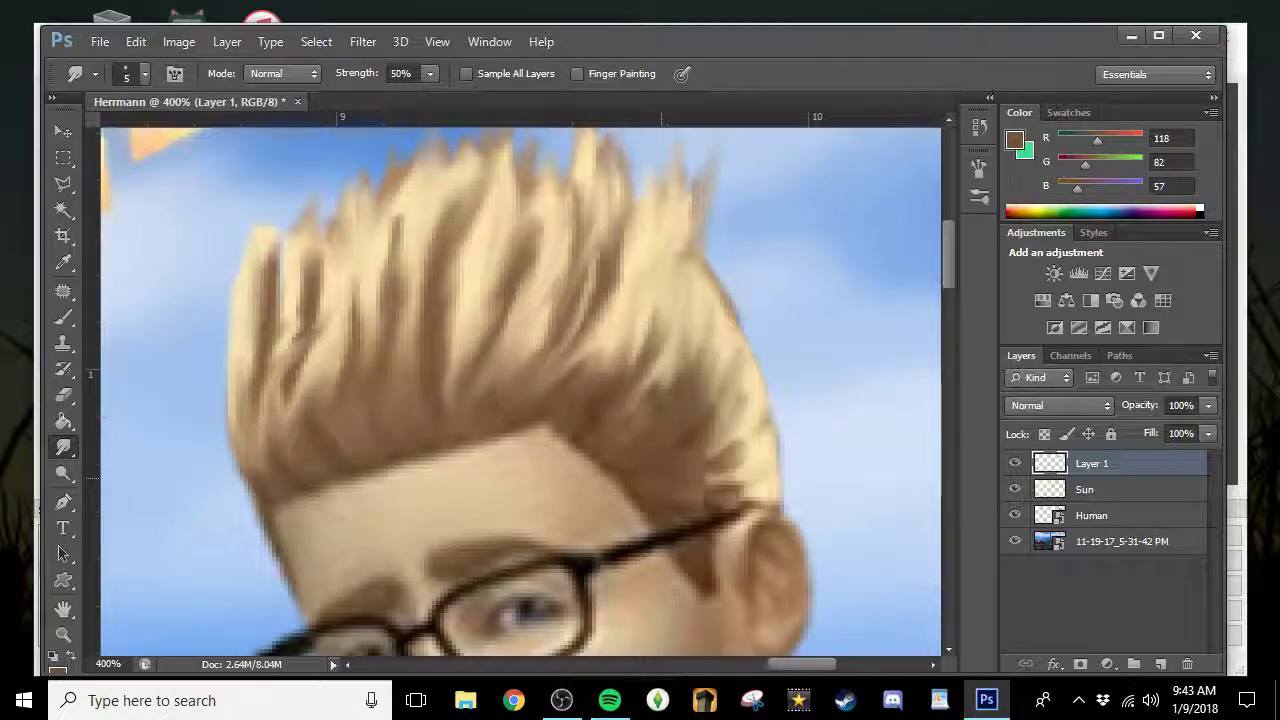
# Soften the spiky tips along the top of the hair with the Blur tool.
pyautogui.press('z')
pyautogui.keyDown('alt'); pyautogui.click(371, 331); pyautogui.keyUp('alt')
pyautogui.keyDown('alt'); pyautogui.click(371, 331); pyautogui.keyUp('alt')
pyautogui.keyDown('alt'); pyautogui.click(371, 331); pyautogui.keyUp('alt')
pyautogui.keyDown('alt'); pyautogui.click(371, 331); pyautogui.keyUp('alt')
pyautogui.click(863, 193)
pyautogui.click(863, 193)
pyautogui.click(863, 193)
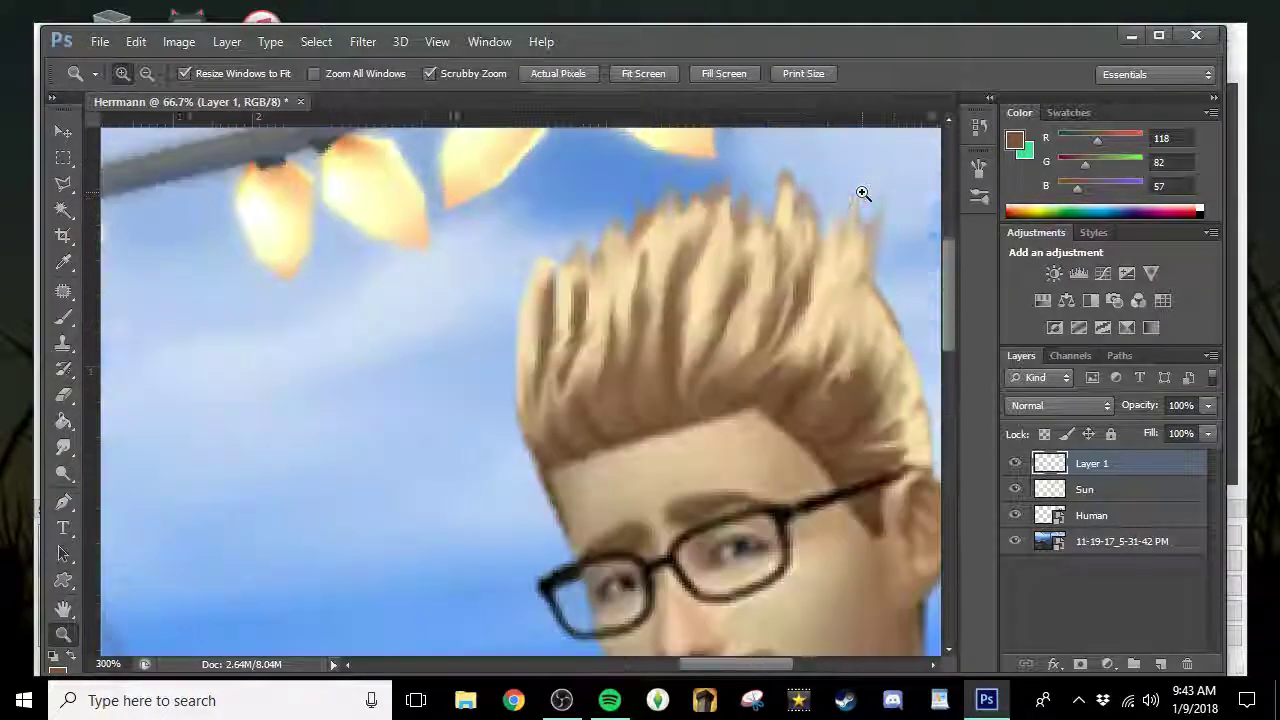
pyautogui.click(863, 193)
pyautogui.moveTo(63, 447); pyautogui.dragTo(125, 443)
pyautogui.moveTo(499, 259); pyautogui.dragTo(864, 243)
# Erase the stray spiky tips along the top and back of the hair with a 13 px eraser.
pyautogui.click(64, 394)
pyautogui.rightClick(792, 164)
pyautogui.doubleClick(886, 336)
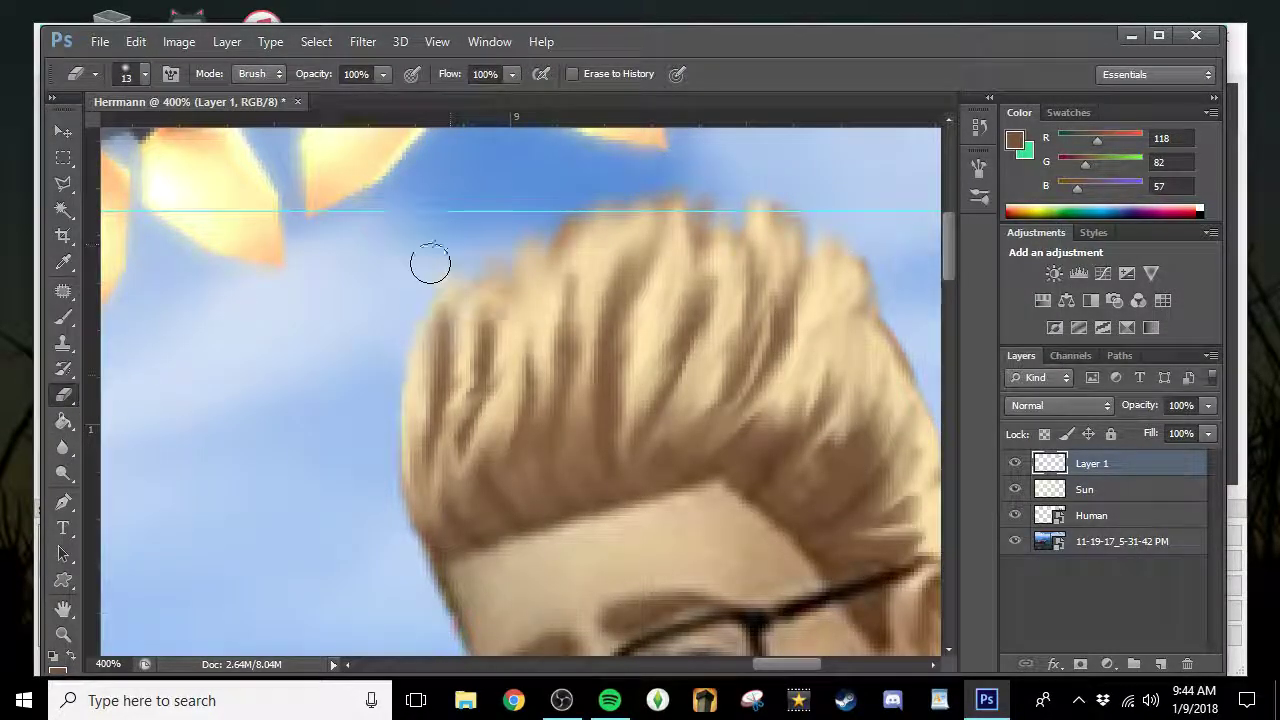
# Remove the horizontal guide from the canvas and rename the painted hair layer as Hair.
pyautogui.press('z')
pyautogui.keyDown('alt'); pyautogui.click(566, 177); pyautogui.keyUp('alt')
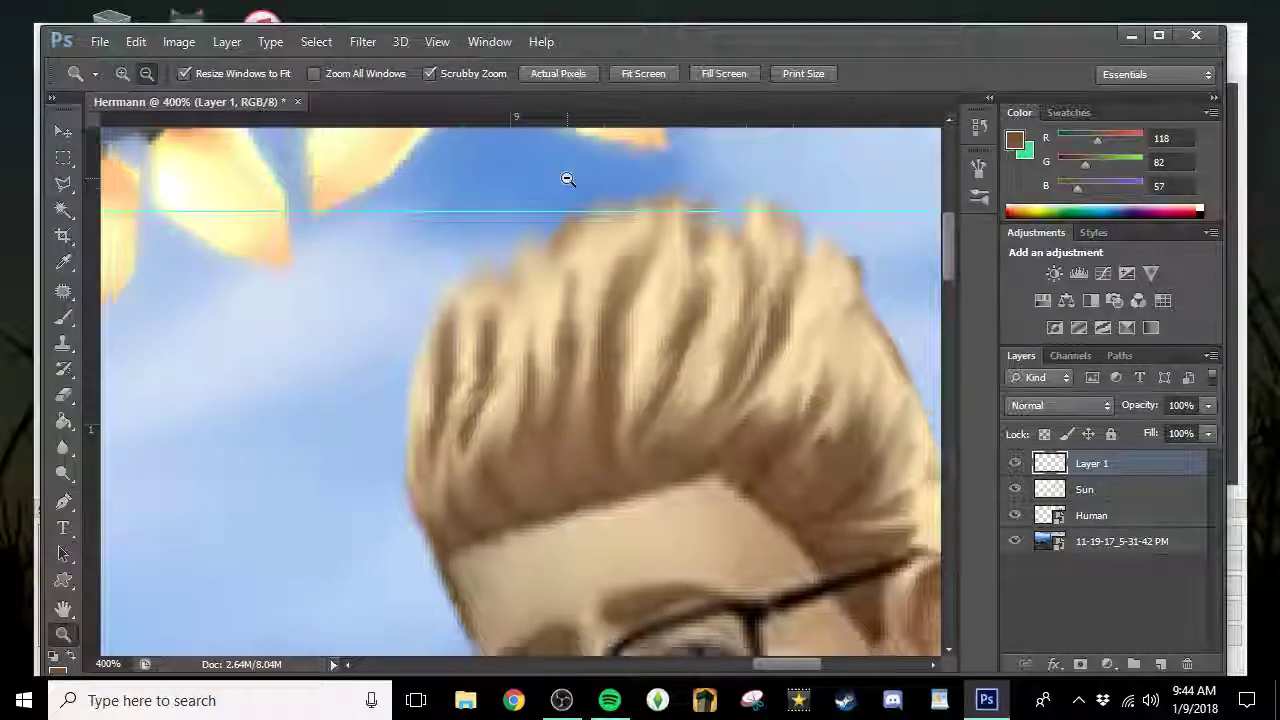
pyautogui.keyDown('alt'); pyautogui.click(566, 177); pyautogui.keyUp('alt')
pyautogui.keyDown('alt'); pyautogui.click(566, 177); pyautogui.keyUp('alt')
pyautogui.keyDown('alt'); pyautogui.click(566, 177); pyautogui.keyUp('alt')
pyautogui.keyDown('alt'); pyautogui.click(566, 177); pyautogui.keyUp('alt')
pyautogui.press('v')
pyautogui.moveTo(410, 244); pyautogui.dragTo(470, 30)
pyautogui.doubleClick(1090, 463)
pyautogui.write('Hair')
# Create a new empty layer and place it at the top of the stack, above the Hair layer.
pyautogui.click(1110, 541)
pyautogui.press('z')
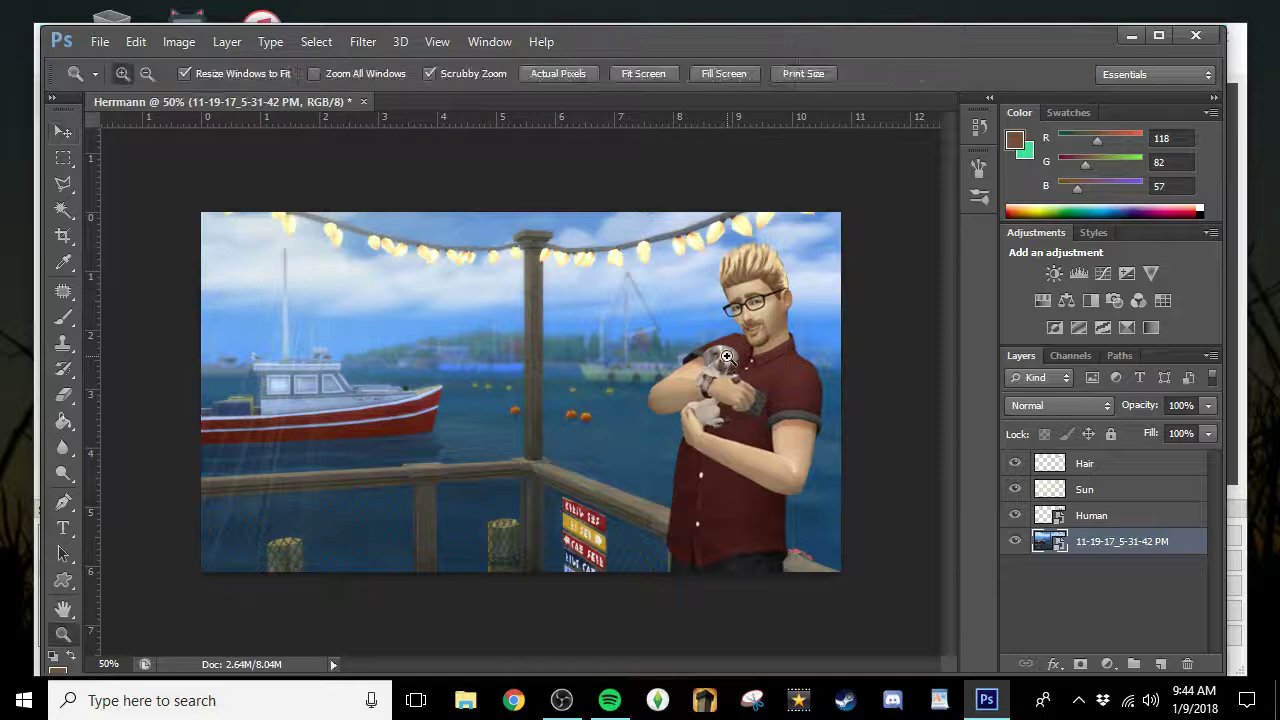
pyautogui.click(731, 361)
pyautogui.moveTo(748, 665); pyautogui.dragTo(784, 664)
pyautogui.scroll(3, 786, 323)
pyautogui.click(706, 282)
pyautogui.click(706, 282)
pyautogui.click(1160, 664)
pyautogui.moveTo(1128, 541); pyautogui.dragTo(1117, 450)
# Set the foreground color to near-black brown 1c0e0b and paint over the nearer lens frame and temple of the glasses with a 5 px brush.
pyautogui.click(63, 317)
pyautogui.click(1015, 140)
pyautogui.click(931, 526)
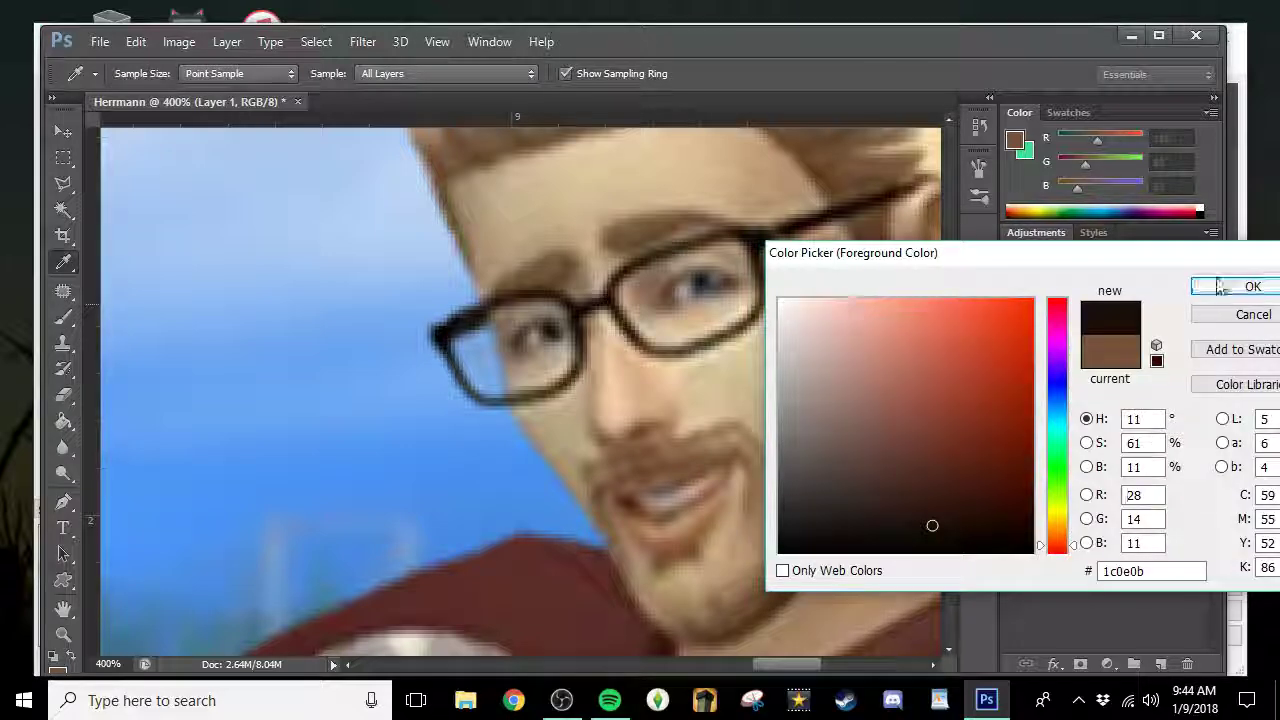
pyautogui.click(1249, 286)
pyautogui.moveTo(605, 300)
pyautogui.mouseDown()
pyautogui.moveTo(620, 272)
pyautogui.moveTo(658, 256)
pyautogui.mouseUp()
pyautogui.moveTo(622, 306)
pyautogui.mouseDown()
pyautogui.moveTo(695, 345)
pyautogui.moveTo(745, 322)
pyautogui.mouseUp()
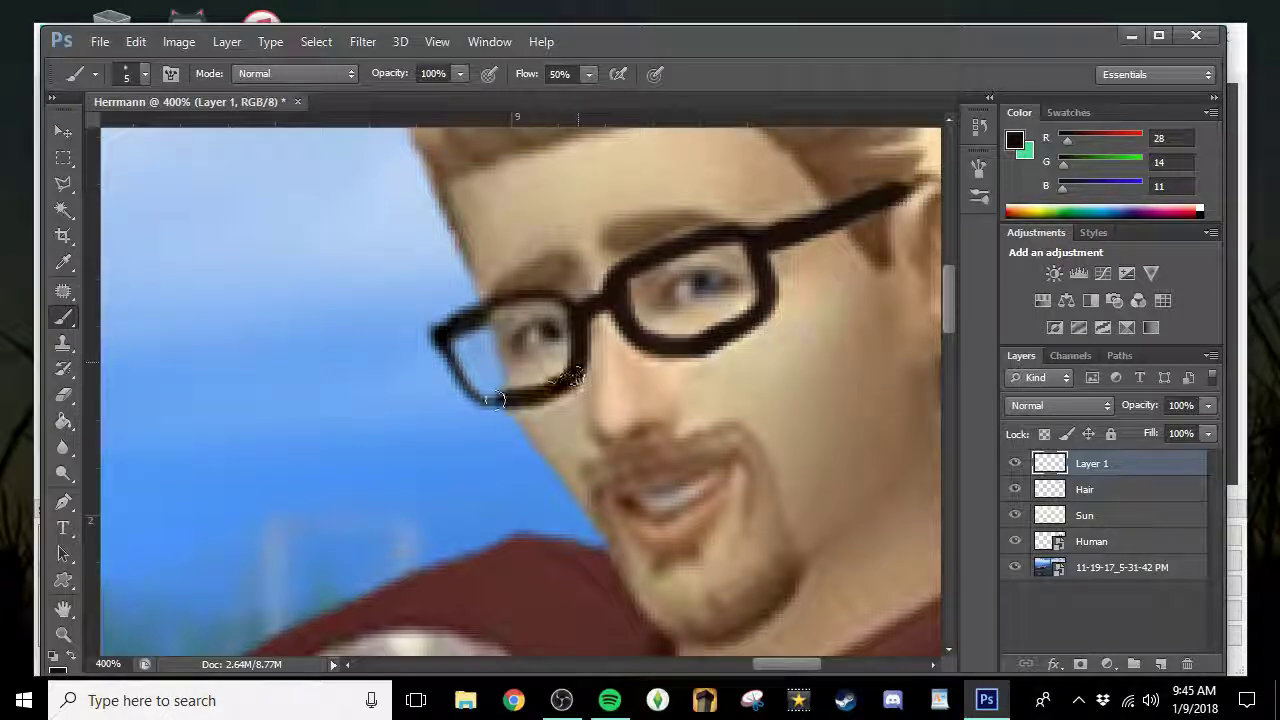
# Paint over the farther lens frame with the same dark brush, undoing the unwanted stroke along its upper edge.
pyautogui.moveTo(570, 310); pyautogui.dragTo(502, 304)
pyautogui.hotkey('ctrl', 'z')
pyautogui.click(64, 394)
pyautogui.click(63, 318)
pyautogui.moveTo(540, 295); pyautogui.dragTo(478, 300)
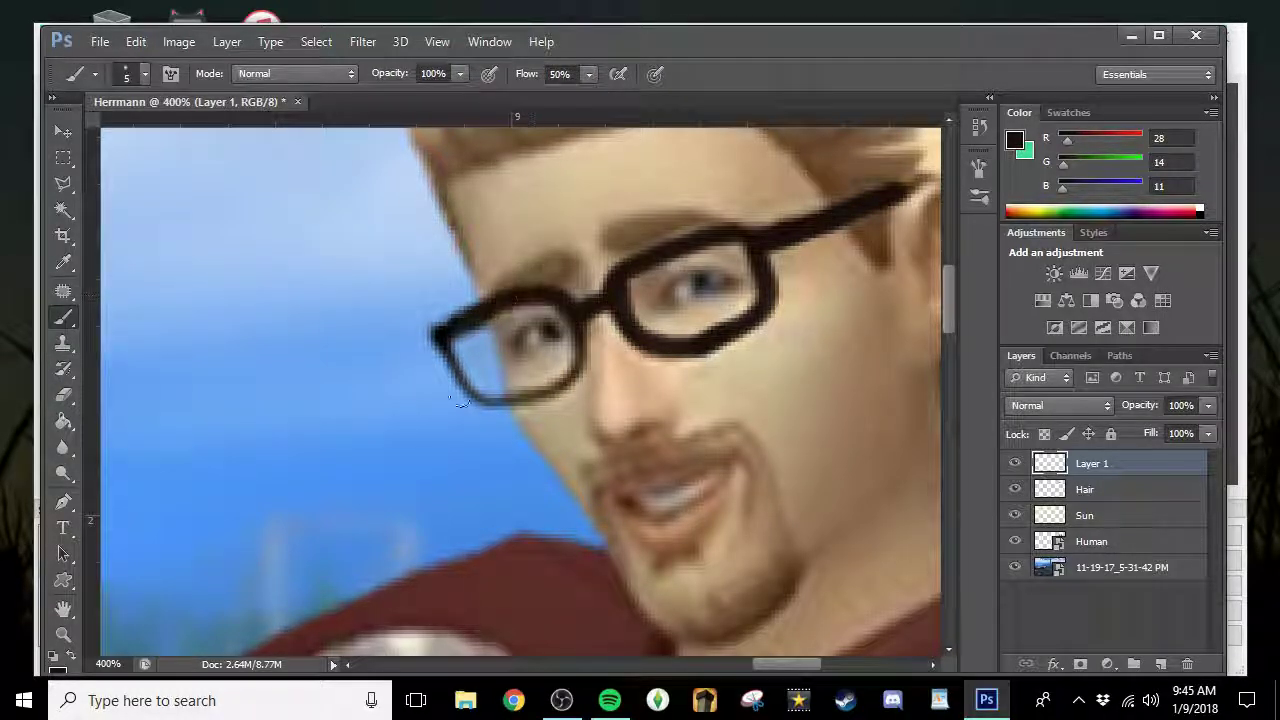
pyautogui.moveTo(575, 330); pyautogui.dragTo(578, 368)
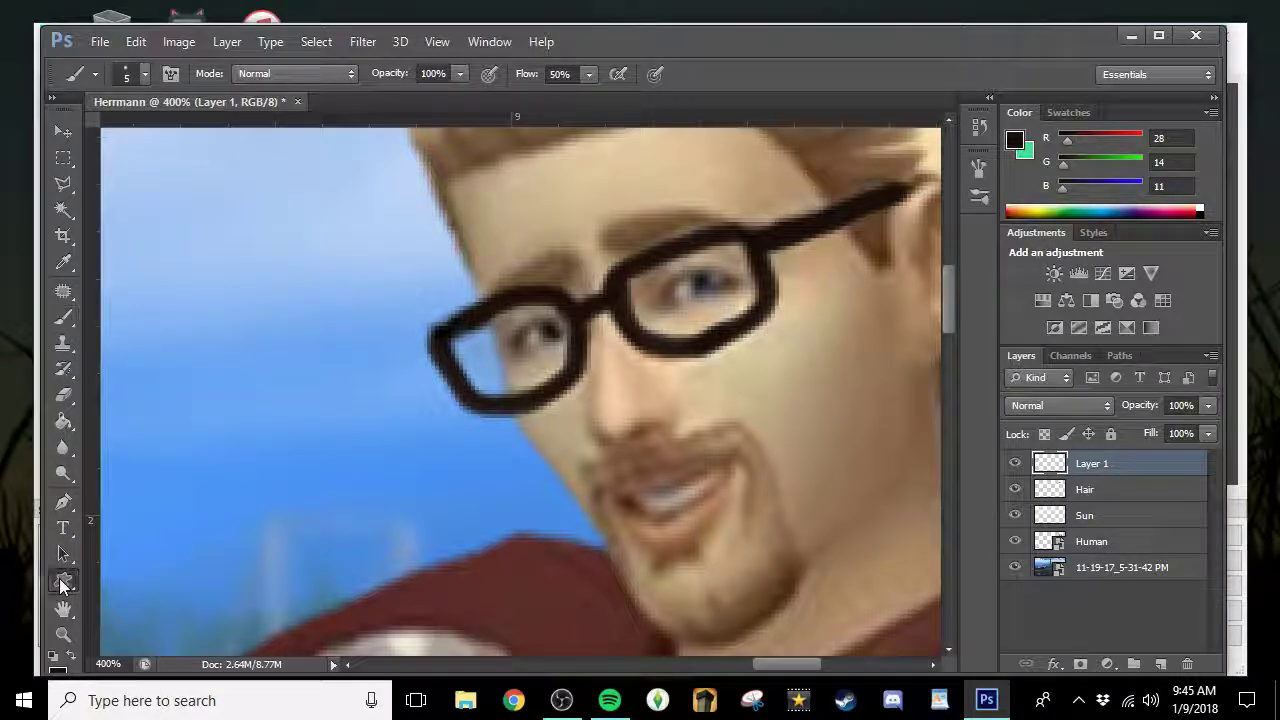
# Choose the solid square for the Custom Shape tool.
pyautogui.click(63, 580)
pyautogui.click(820, 73)
pyautogui.scroll(-6, 826, 190)
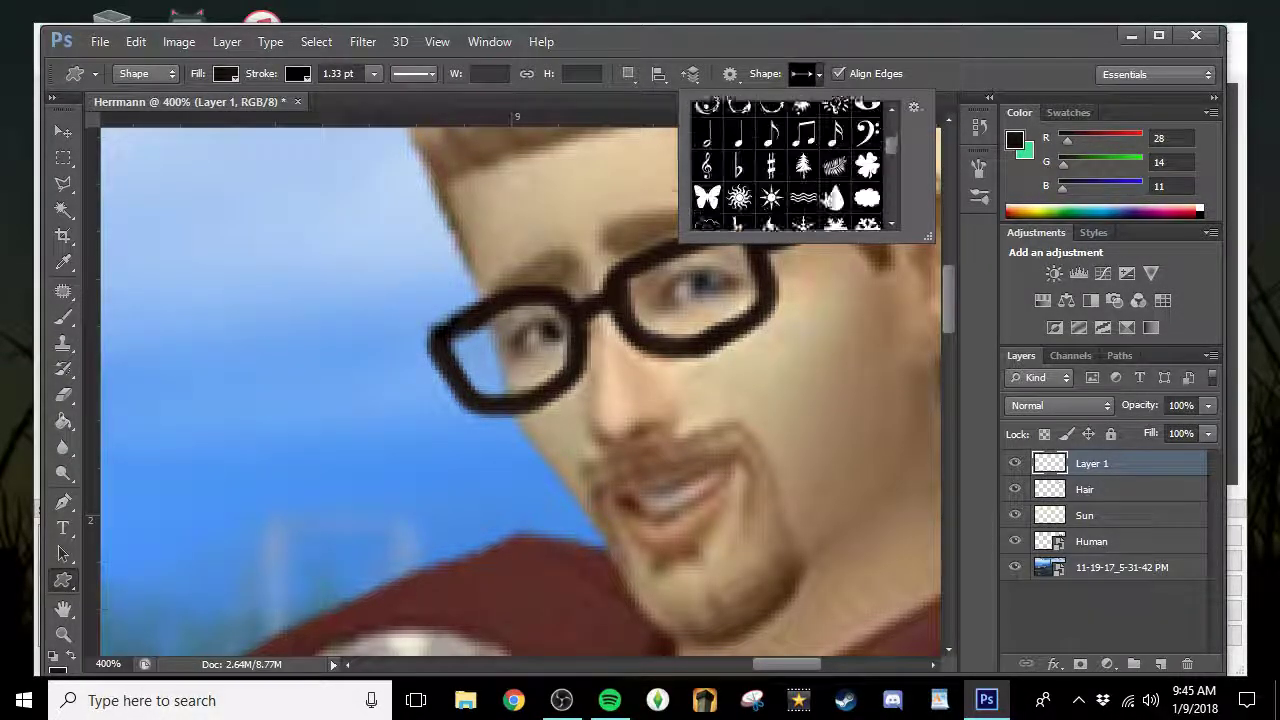
pyautogui.scroll(-5, 826, 202)
pyautogui.click(739, 181)
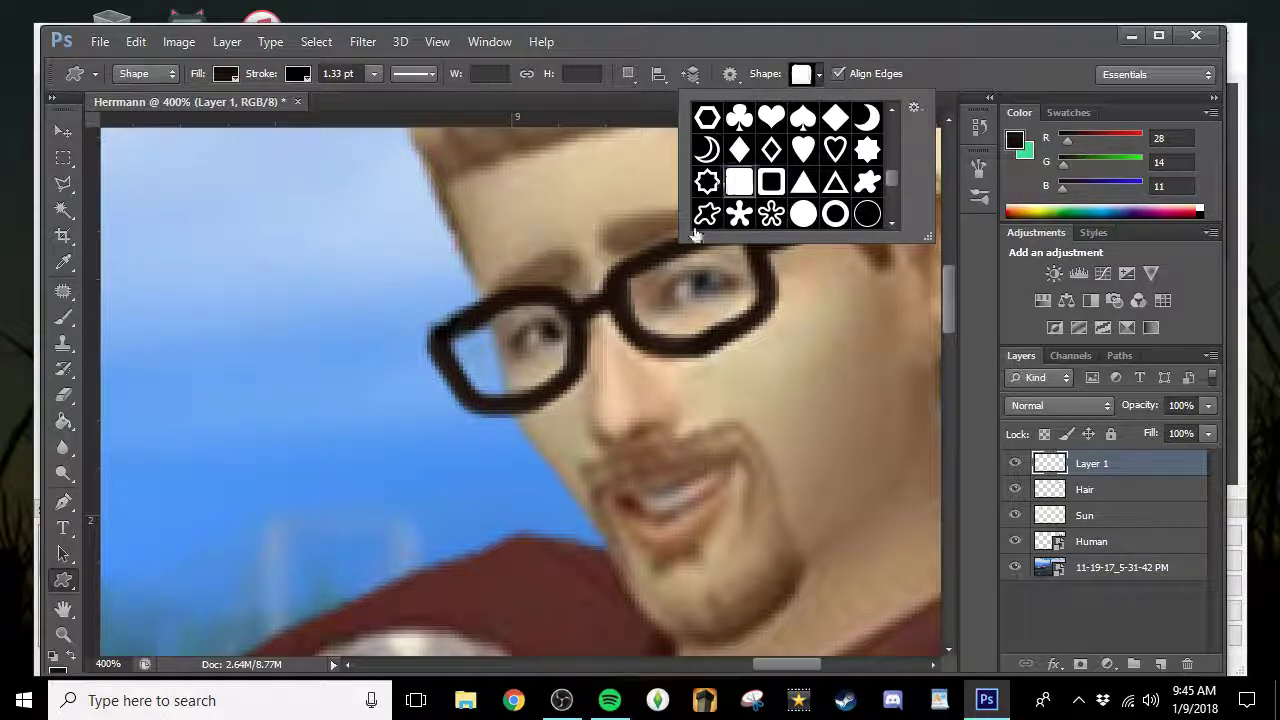
pyautogui.click(1009, 142)
pyautogui.press('Return')
# Try a lens highlight by drawing a narrow 2 by 12 px light blue shape without a stroke on the farther lens.
pyautogui.click(226, 73)
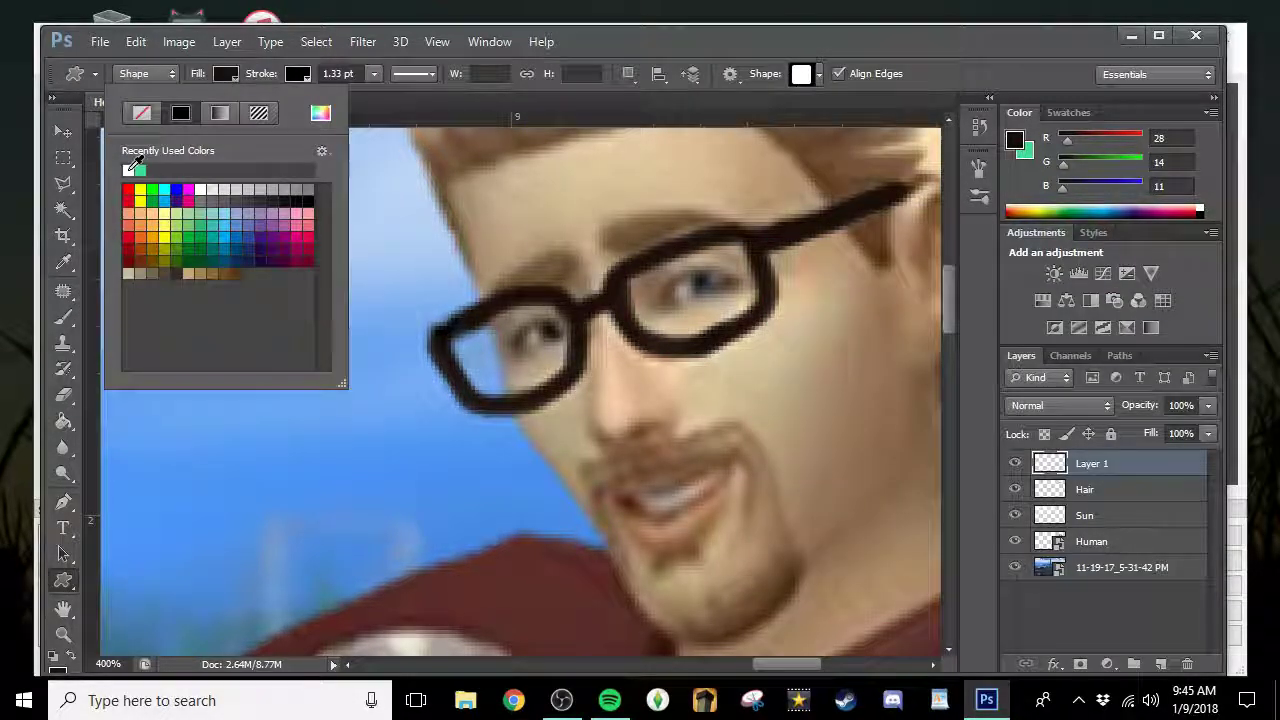
pyautogui.click(229, 205)
pyautogui.click(320, 112)
pyautogui.click(828, 291)
pyautogui.click(1252, 287)
pyautogui.click(228, 75)
pyautogui.moveTo(485, 328); pyautogui.dragTo(490, 373)
pyautogui.click(226, 73)
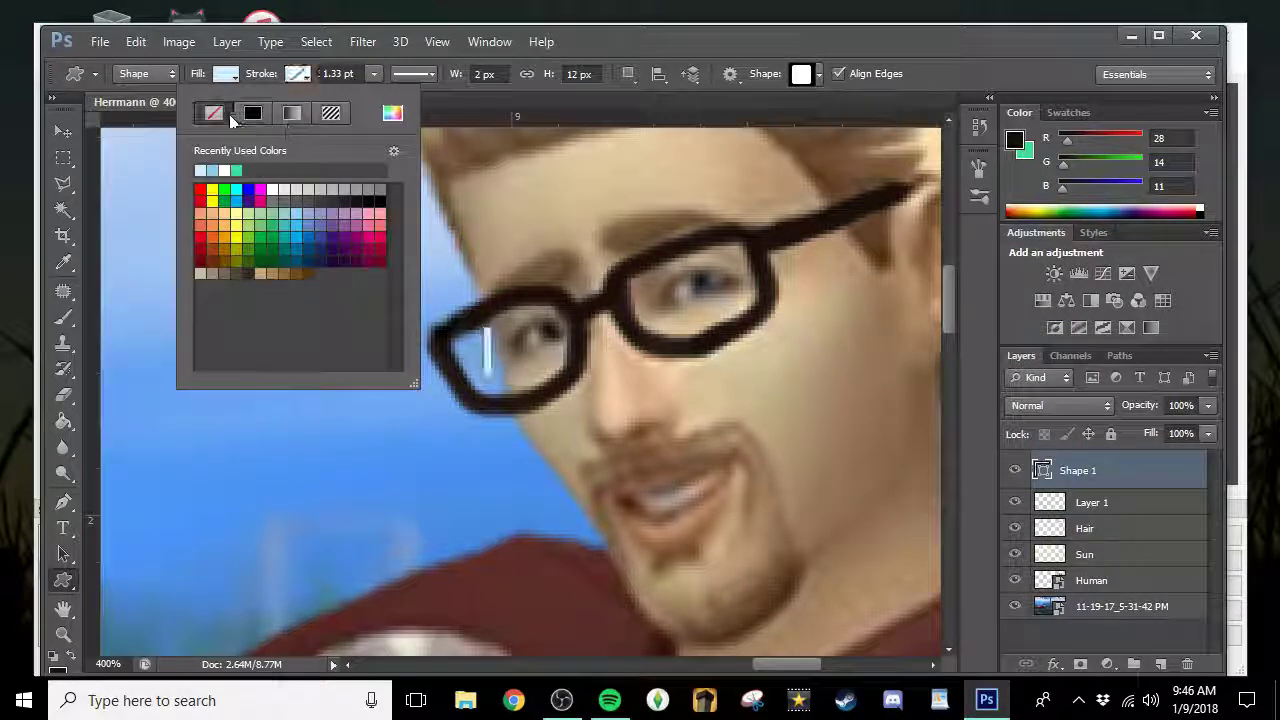
pyautogui.press('Escape')
# Duplicate the light blue highlight shape and place the copy on the nearer lens.
pyautogui.rightClick(1120, 470)
pyautogui.click(766, 136)
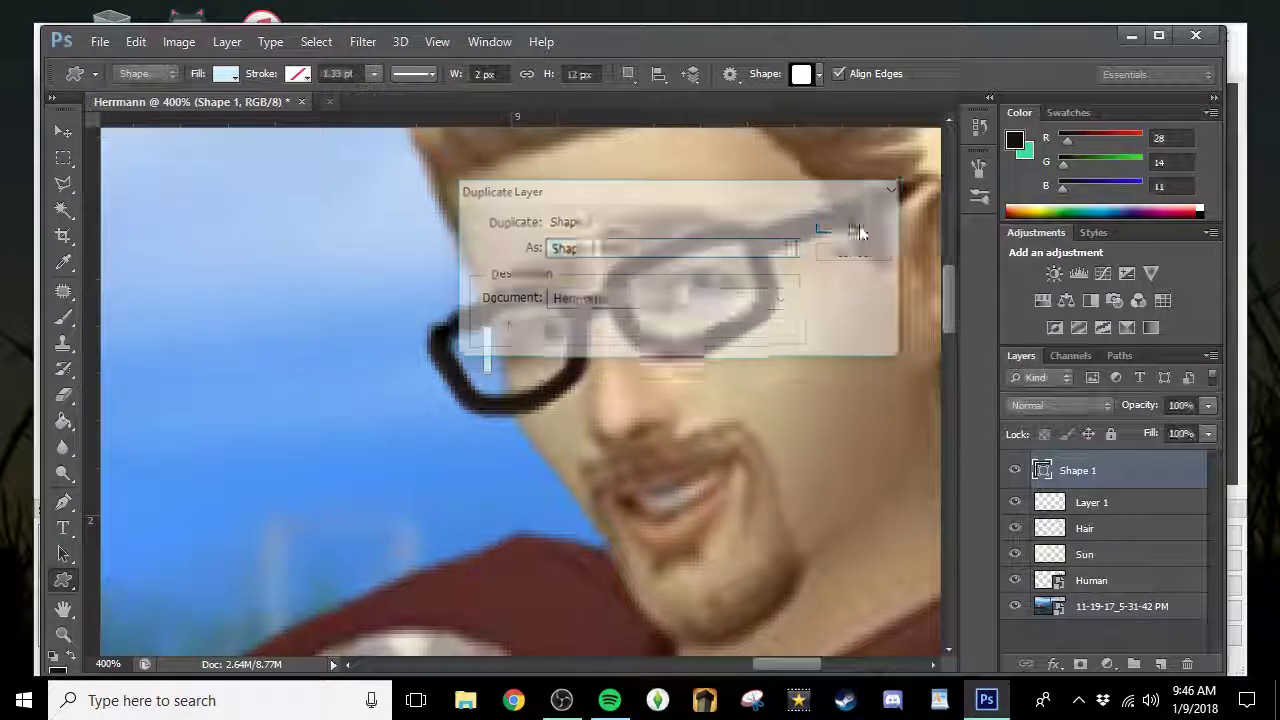
pyautogui.click(861, 232)
pyautogui.click(67, 132)
pyautogui.moveTo(489, 350); pyautogui.dragTo(667, 302)
# Delete both light blue highlight shape layers.
pyautogui.rightClick(1146, 504)
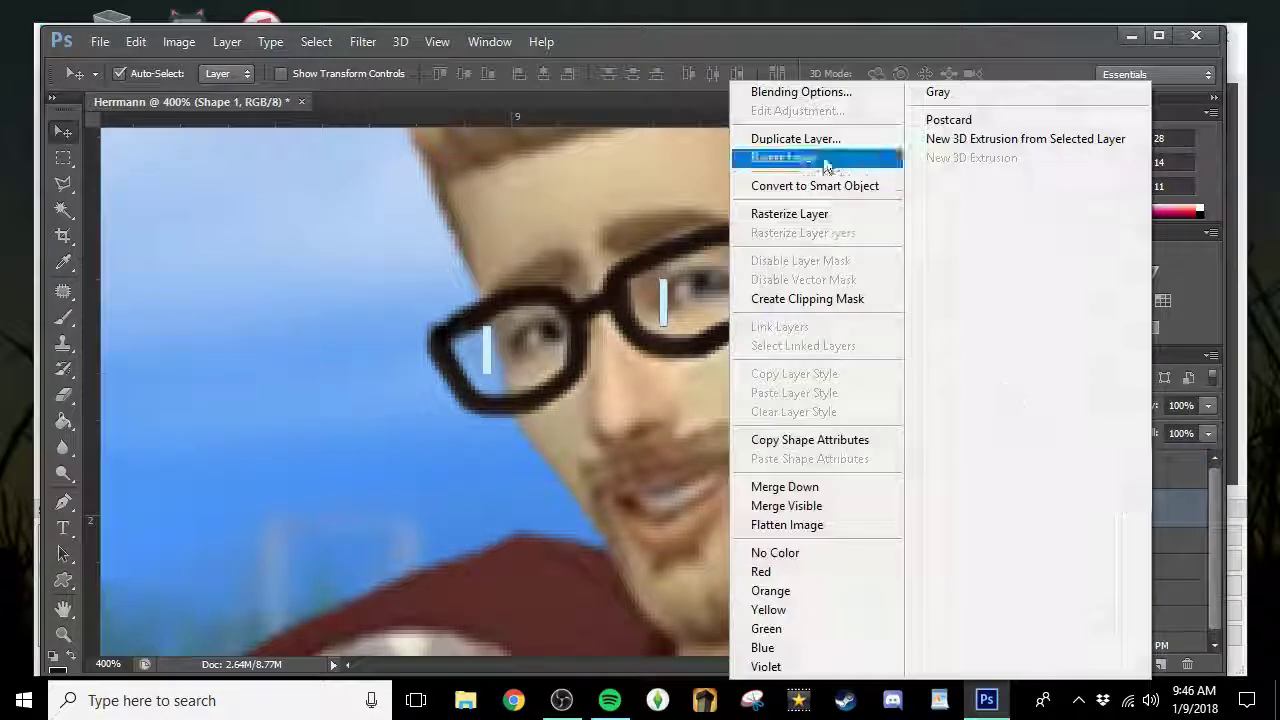
pyautogui.click(828, 158)
pyautogui.rightClick(1154, 471)
pyautogui.click(790, 157)
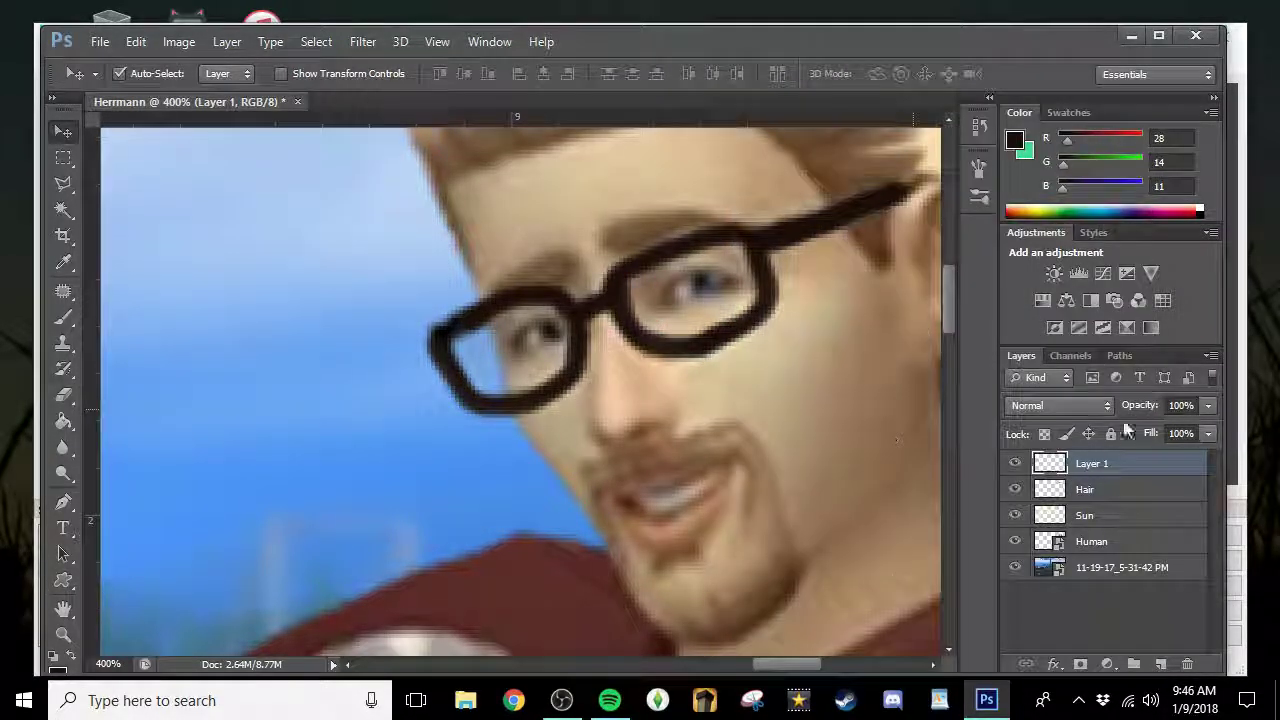
# Add a text box across the lower left of the image containing the household's surname in white 36 pt Niagara Solid.
pyautogui.press('z')
pyautogui.keyDown('alt'); pyautogui.click(754, 375); pyautogui.keyUp('alt')
pyautogui.keyDown('alt'); pyautogui.click(754, 375); pyautogui.keyUp('alt')
pyautogui.keyDown('alt'); pyautogui.click(754, 375); pyautogui.keyUp('alt')
pyautogui.keyDown('alt'); pyautogui.click(754, 375); pyautogui.keyUp('alt')
pyautogui.keyDown('alt'); pyautogui.click(754, 375); pyautogui.keyUp('alt')
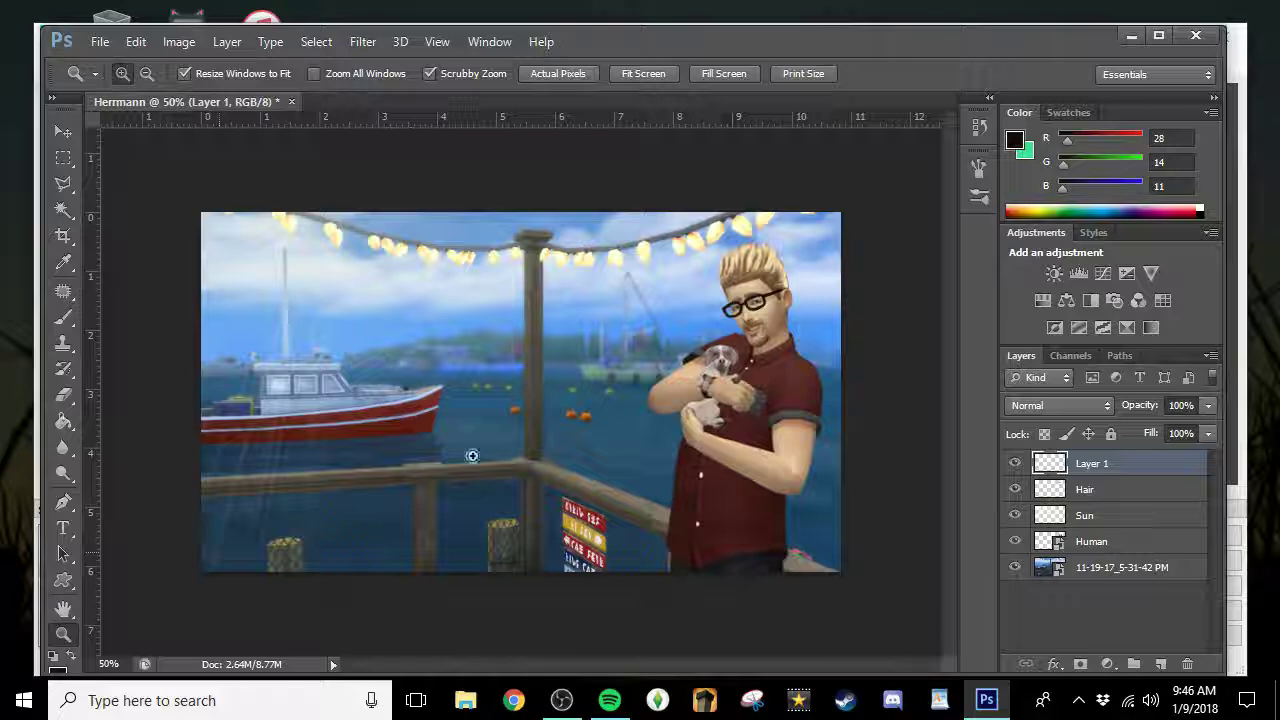
pyautogui.press('t')
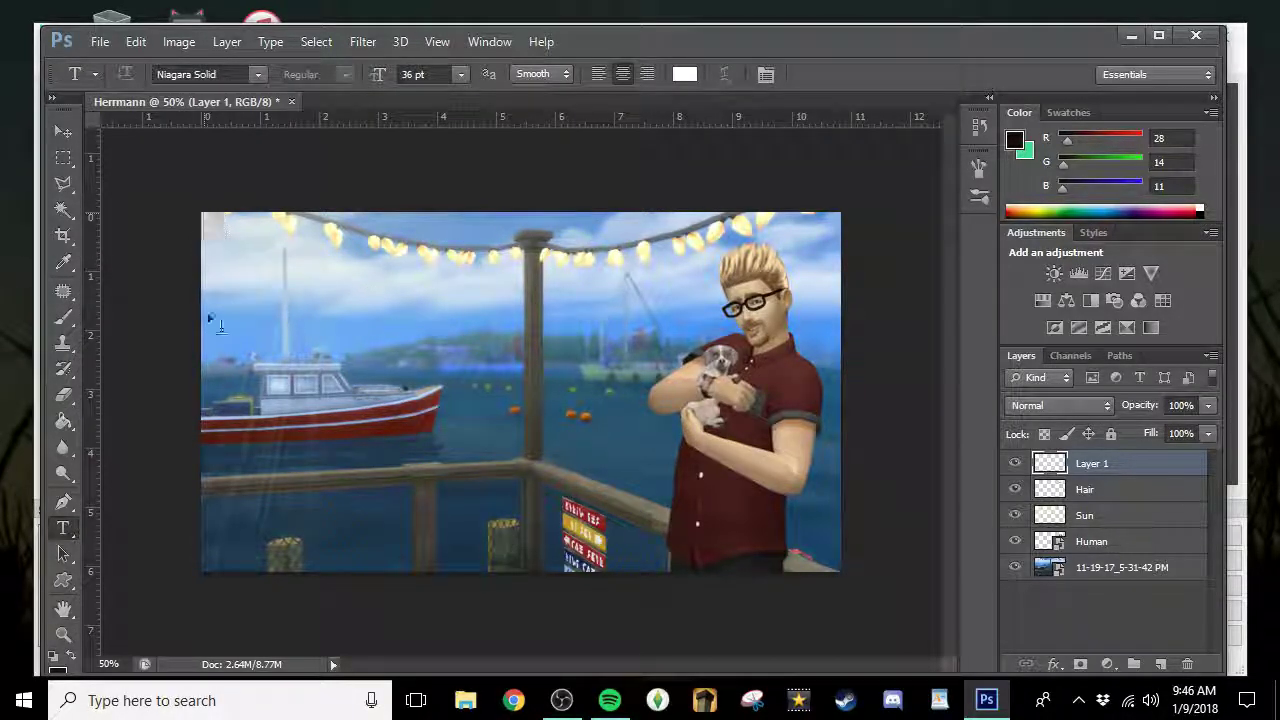
pyautogui.moveTo(201, 415); pyautogui.dragTo(648, 572)
pyautogui.write('Harrmann')
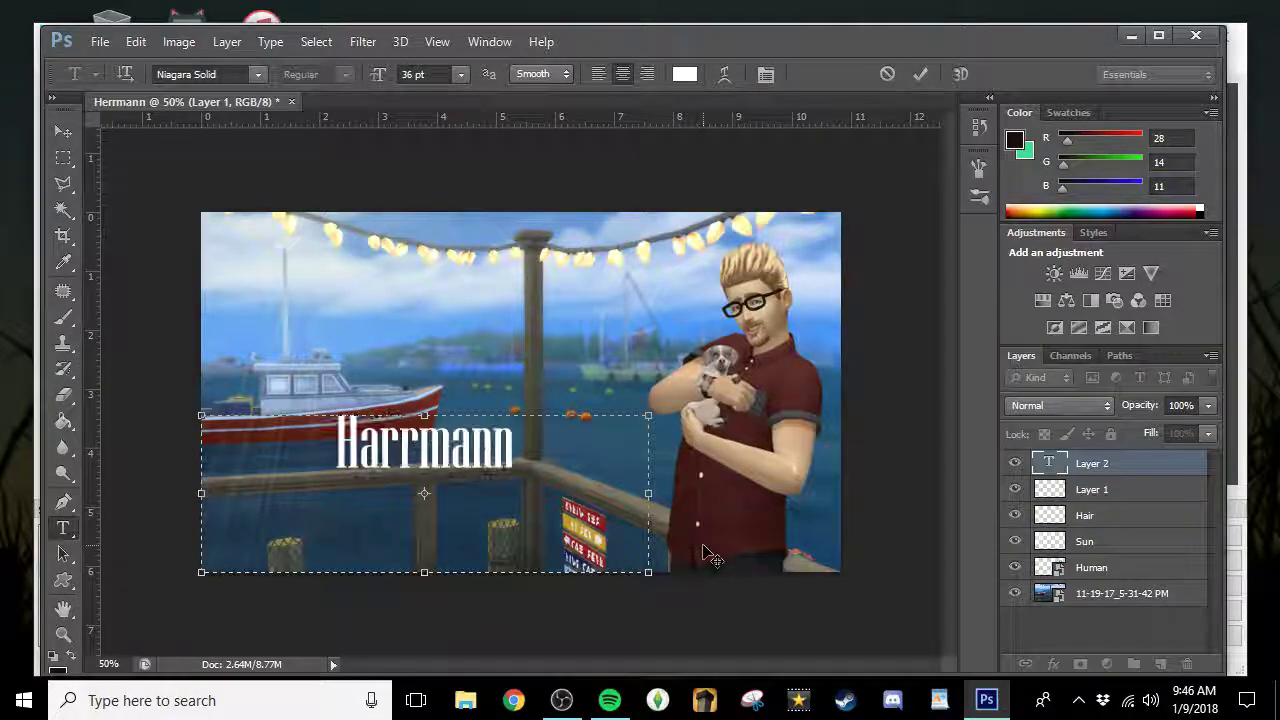
# Enlarge the surname to 100 pt and widen its text box toward the Sim.
pyautogui.hotkey('ctrl', 'a')
pyautogui.click(461, 74)
pyautogui.click(446, 390)
pyautogui.click(461, 74)
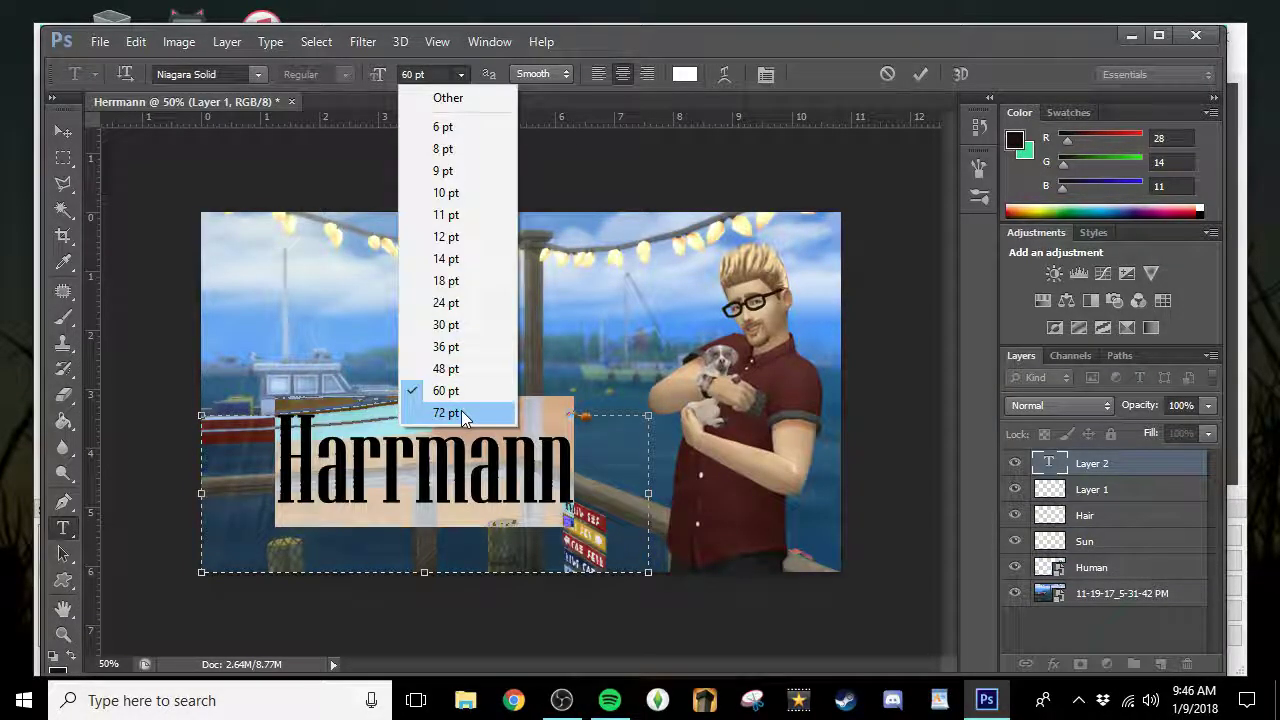
pyautogui.click(446, 413)
pyautogui.write('100')
pyautogui.press('Return')
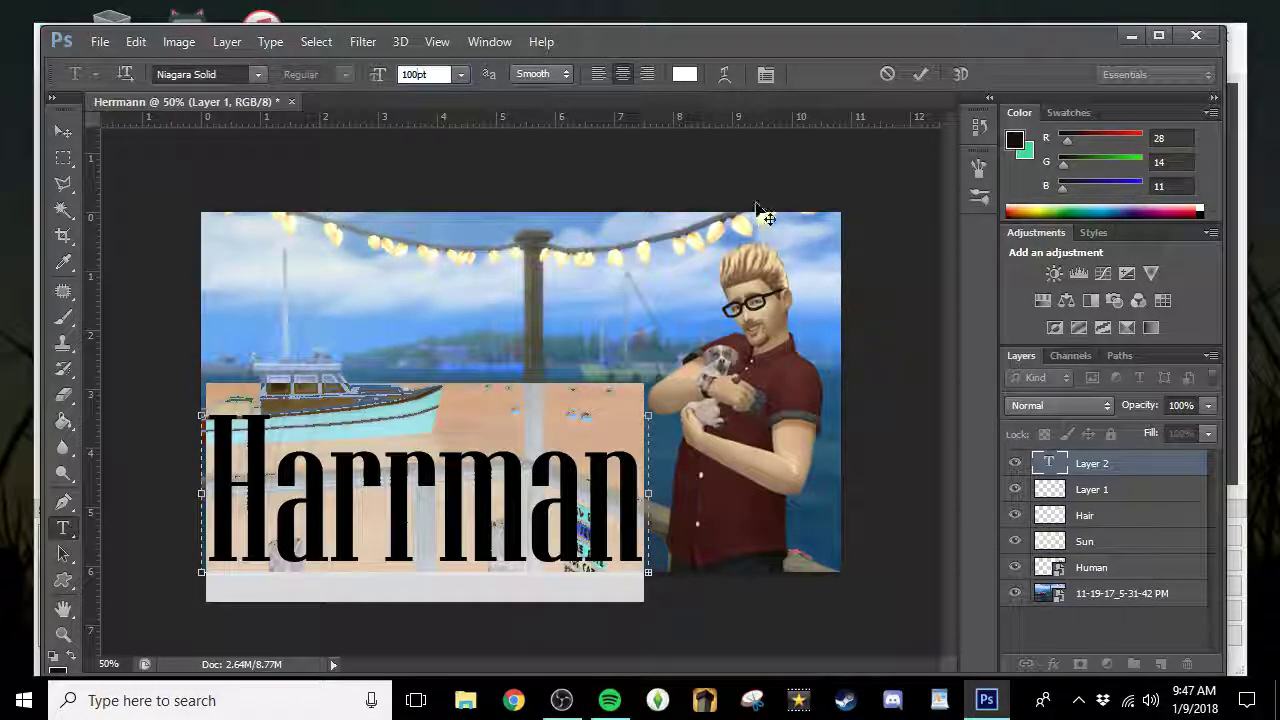
pyautogui.moveTo(652, 572); pyautogui.dragTo(682, 572)
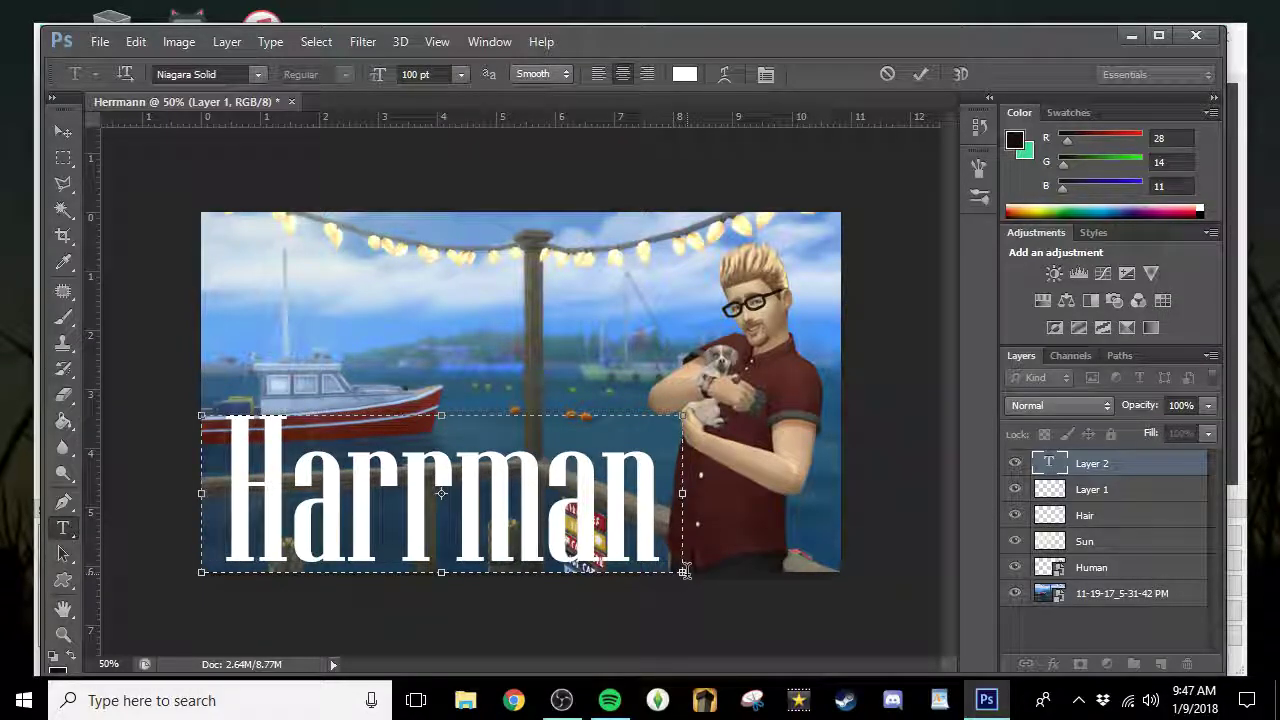
pyautogui.moveTo(682, 572); pyautogui.dragTo(721, 572)
# Set the surname's font size to 90 pt and move the text slightly up and to the left.
pyautogui.hotkey('ctrl', 'a')
pyautogui.click(418, 82)
pyautogui.write('90')
pyautogui.press('Return')
pyautogui.click(921, 74)
pyautogui.click(63, 132)
pyautogui.moveTo(477, 491); pyautogui.dragTo(454, 468)
# Add the word "The" in 48 pt white text and place it centered directly above the surname.
pyautogui.click(63, 527)
pyautogui.moveTo(370, 240); pyautogui.dragTo(633, 378)
pyautogui.write('The')
pyautogui.click(461, 74)
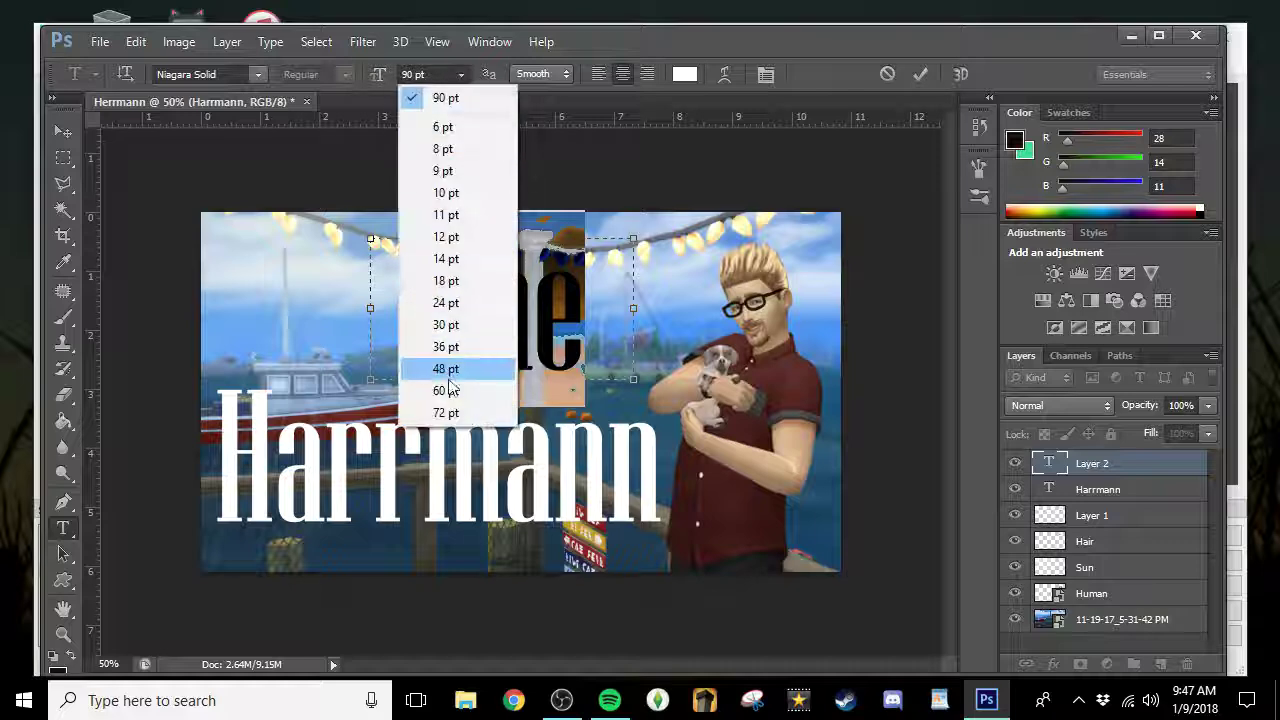
pyautogui.click(430, 332)
pyautogui.click(920, 74)
pyautogui.press('v')
pyautogui.moveTo(495, 283); pyautogui.dragTo(475, 386)
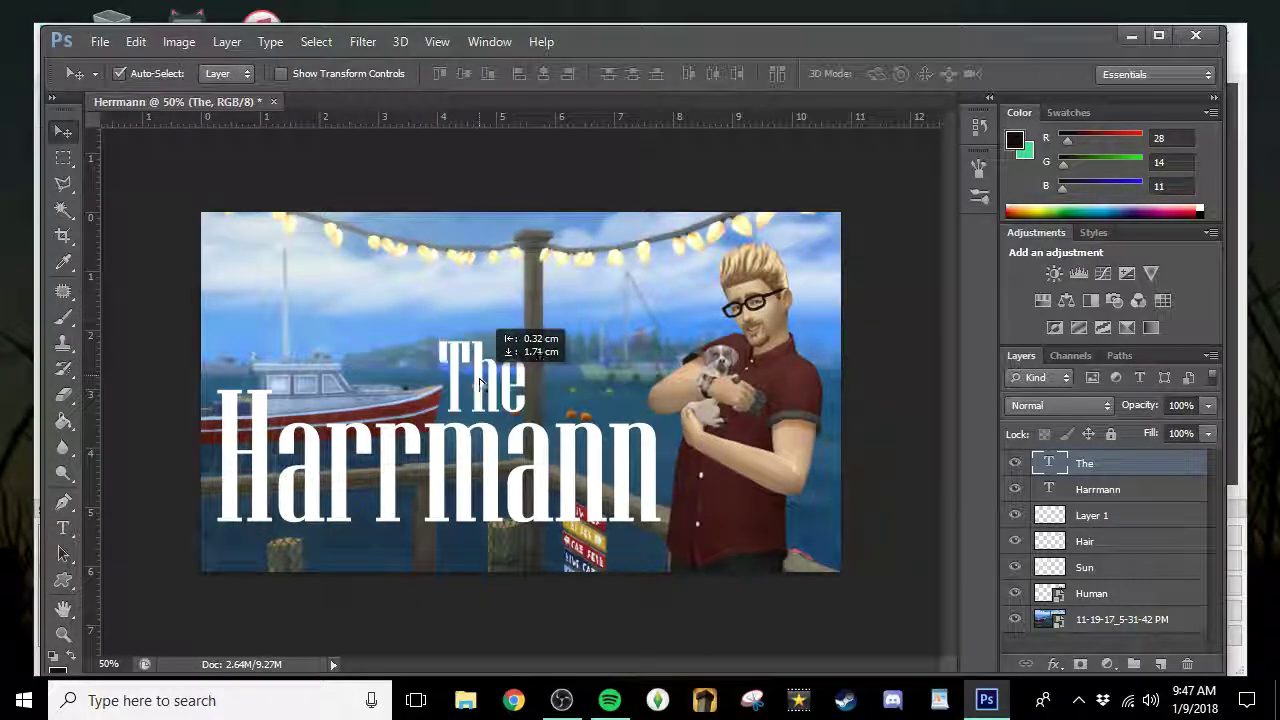
# Add the word "Household" in 30 pt white text and place it centered below the surname.
pyautogui.click(63, 527)
pyautogui.moveTo(205, 214); pyautogui.dragTo(790, 318)
pyautogui.click(461, 74)
pyautogui.click(440, 313)
pyautogui.write('Household')
pyautogui.moveTo(668, 166); pyautogui.dragTo(651, 478)
pyautogui.click(920, 74)
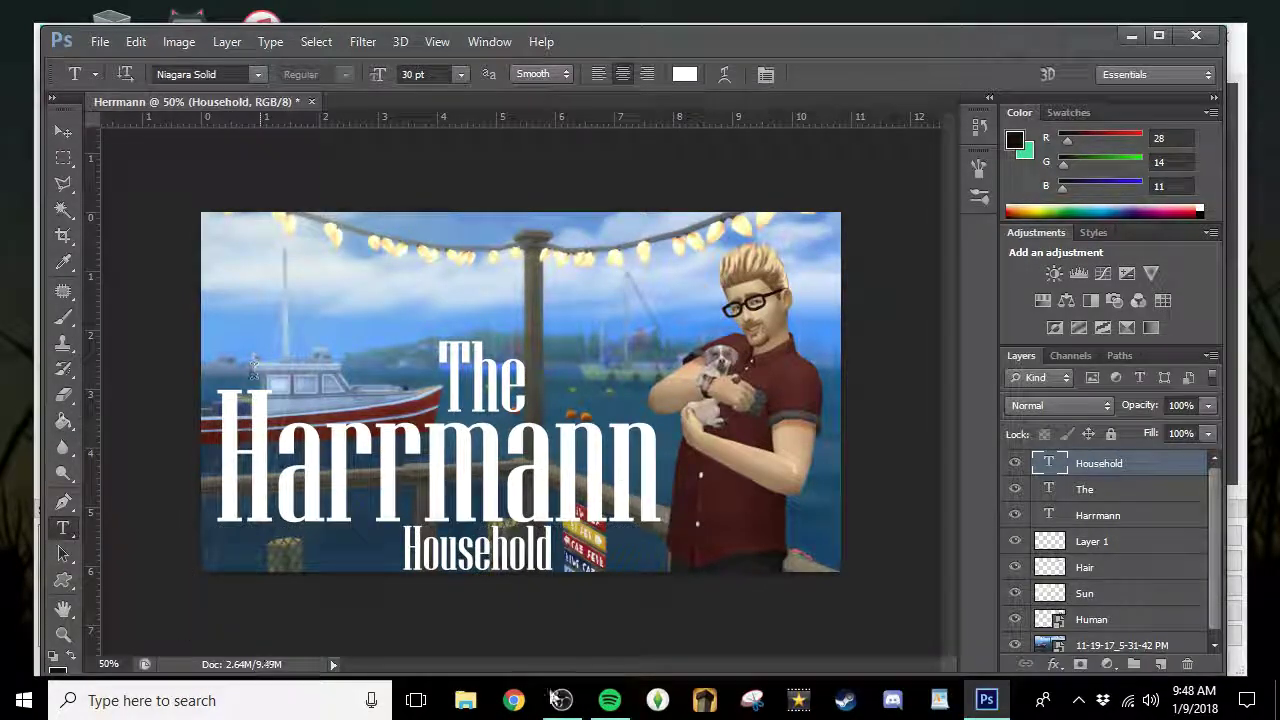
# Rasterize the three title text layers.
pyautogui.rightClick(1183, 465)
pyautogui.click(820, 102)
pyautogui.rightClick(1157, 472)
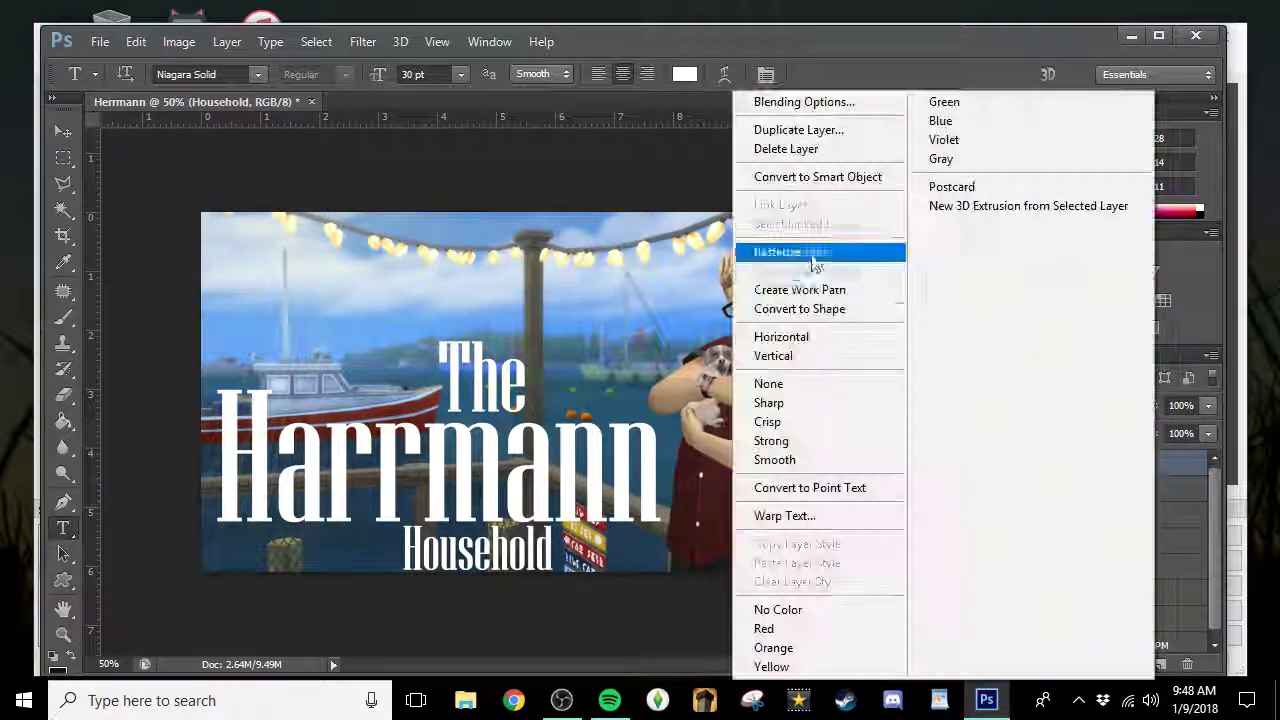
pyautogui.click(868, 252)
pyautogui.rightClick(1122, 491)
pyautogui.click(835, 252)
pyautogui.rightClick(1146, 520)
pyautogui.click(840, 252)
# Merge the "Household" and "The" layers down into the surname layer.
pyautogui.rightClick(1181, 466)
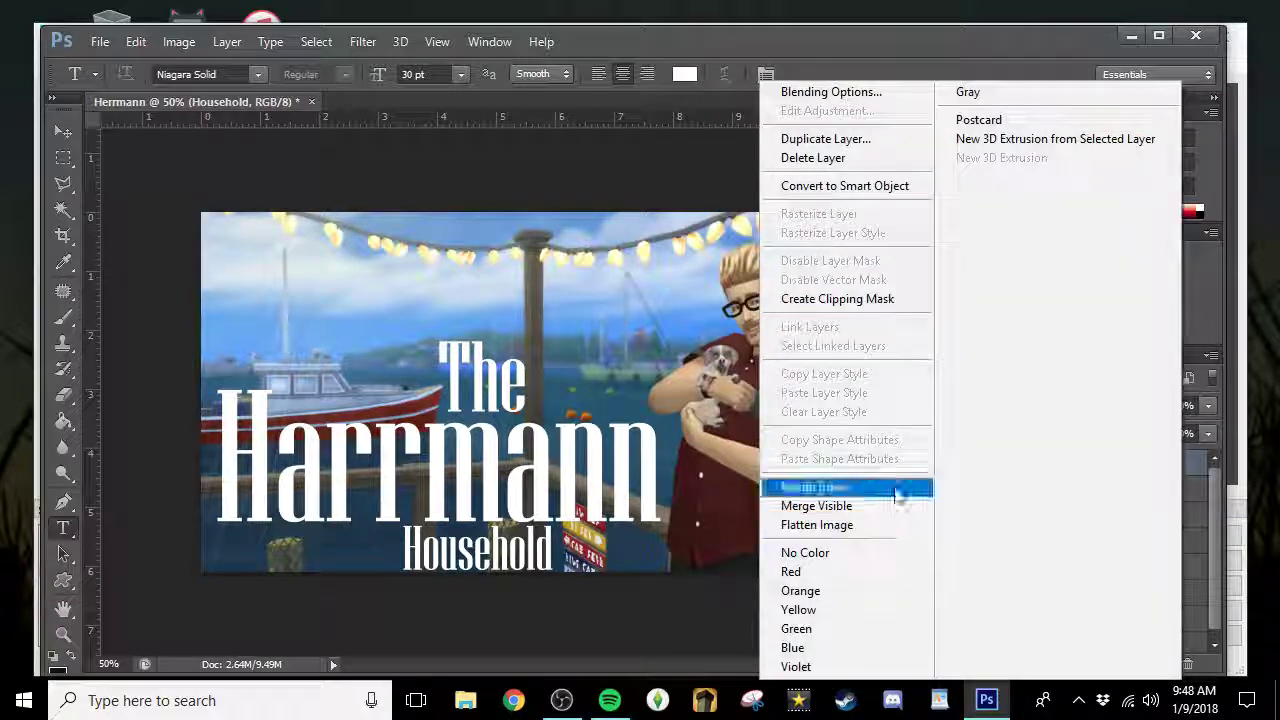
pyautogui.click(893, 488)
pyautogui.rightClick(1127, 467)
pyautogui.click(836, 488)
# Merge the painted glasses layer down into the Hair layer and move Hair below the Sun layer.
pyautogui.rightClick(1159, 467)
pyautogui.click(1145, 495)
pyautogui.rightClick(1145, 495)
pyautogui.click(837, 486)
pyautogui.rightClick(1143, 515)
pyautogui.click(1169, 497)
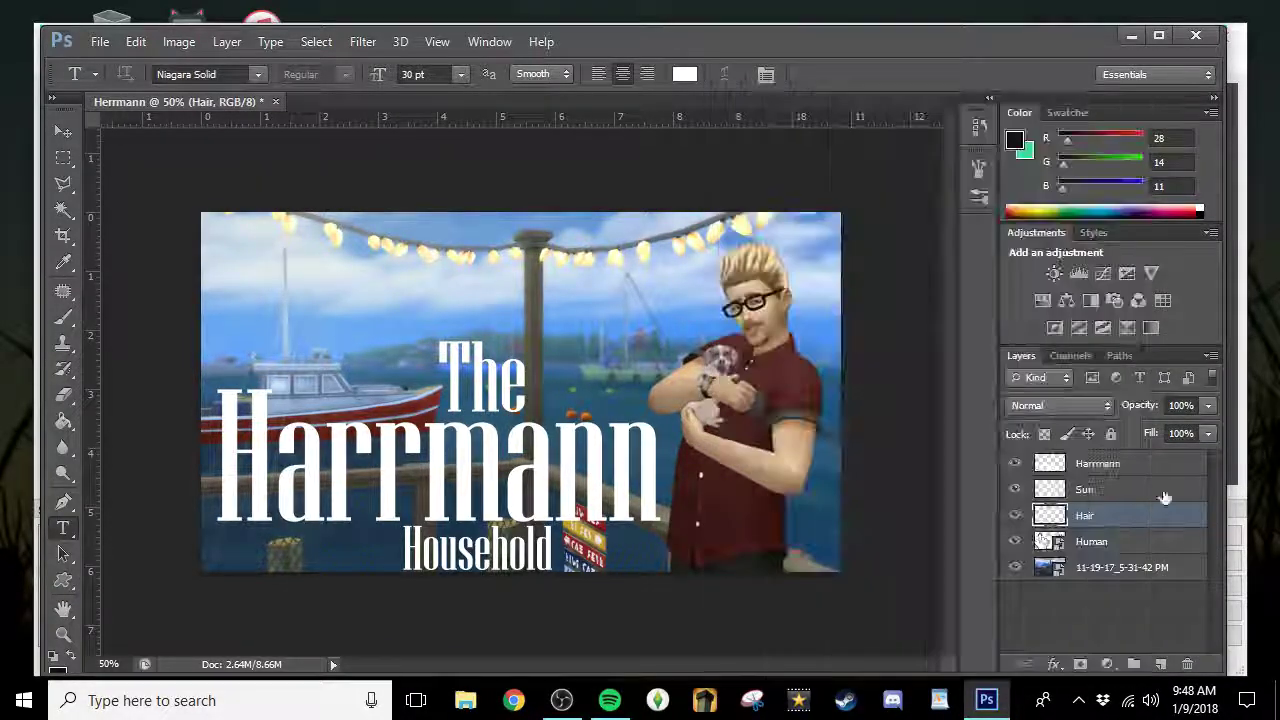
# Rasterize the Human layer and merge the Hair layer down into it.
pyautogui.click(1121, 546)
pyautogui.rightClick(1121, 546)
pyautogui.click(778, 260)
pyautogui.click(1102, 514)
pyautogui.rightClick(1100, 515)
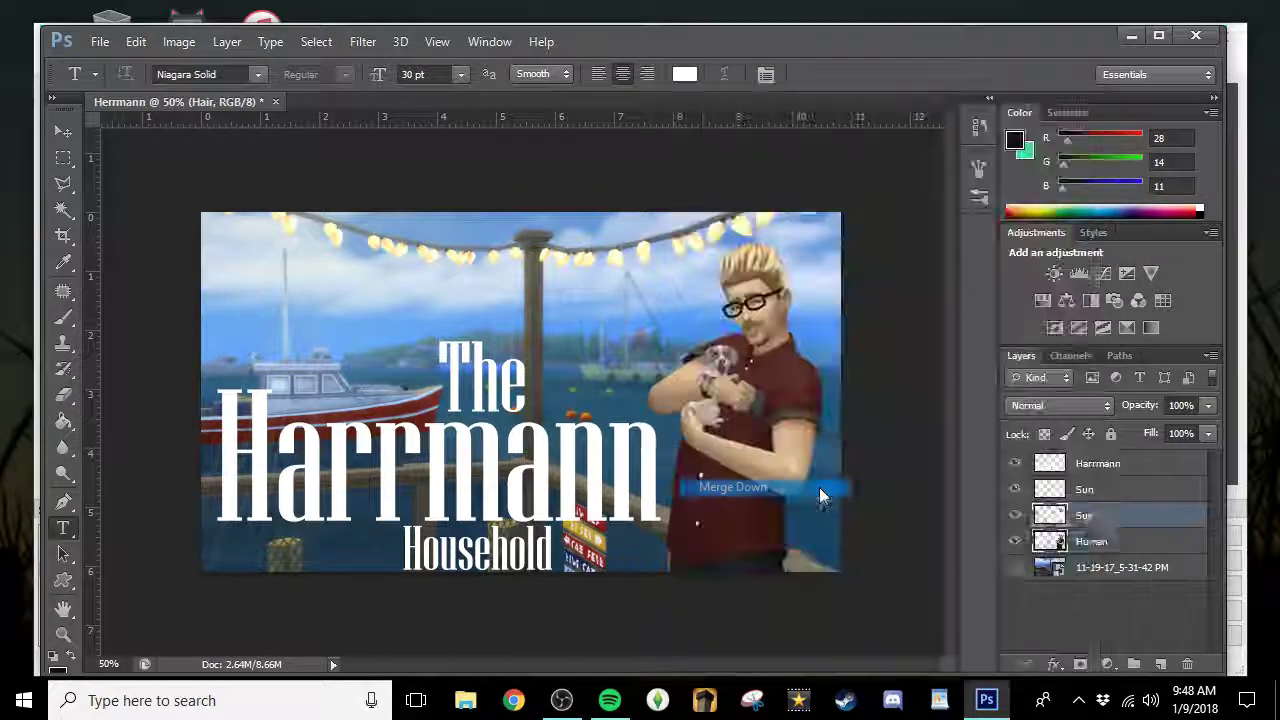
pyautogui.click(826, 492)
# Rasterize the harbor background layer and merge the Sun layer, placed beneath Human, down into it.
pyautogui.click(1100, 541)
pyautogui.rightClick(1100, 541)
pyautogui.click(800, 261)
pyautogui.click(1126, 519)
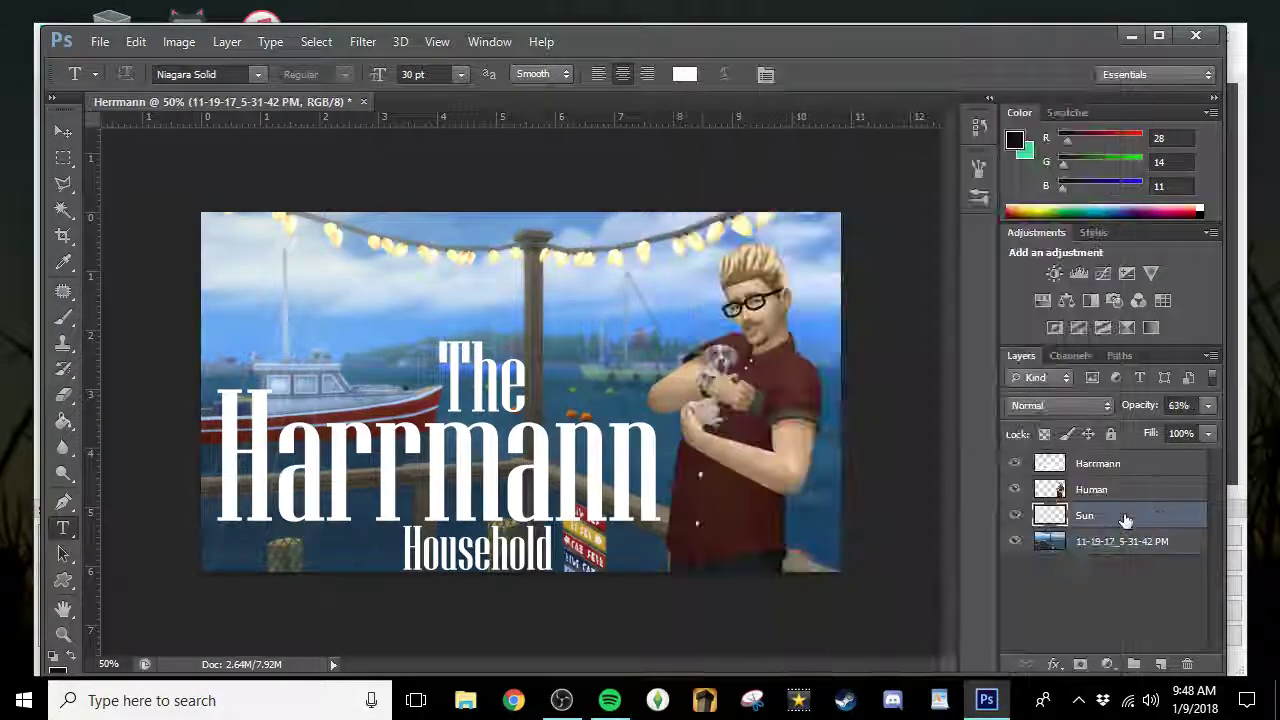
pyautogui.rightClick(1126, 519)
pyautogui.click(840, 488)
# Scale the merged title down slightly and move it right so it ends beside the Sim.
pyautogui.click(1098, 464)
pyautogui.click(140, 46)
pyautogui.click(141, 48)
pyautogui.click(141, 48)
pyautogui.moveTo(354, 397)
pyautogui.click(470, 426)
pyautogui.moveTo(658, 342); pyautogui.dragTo(598, 374)
pyautogui.press('Return')
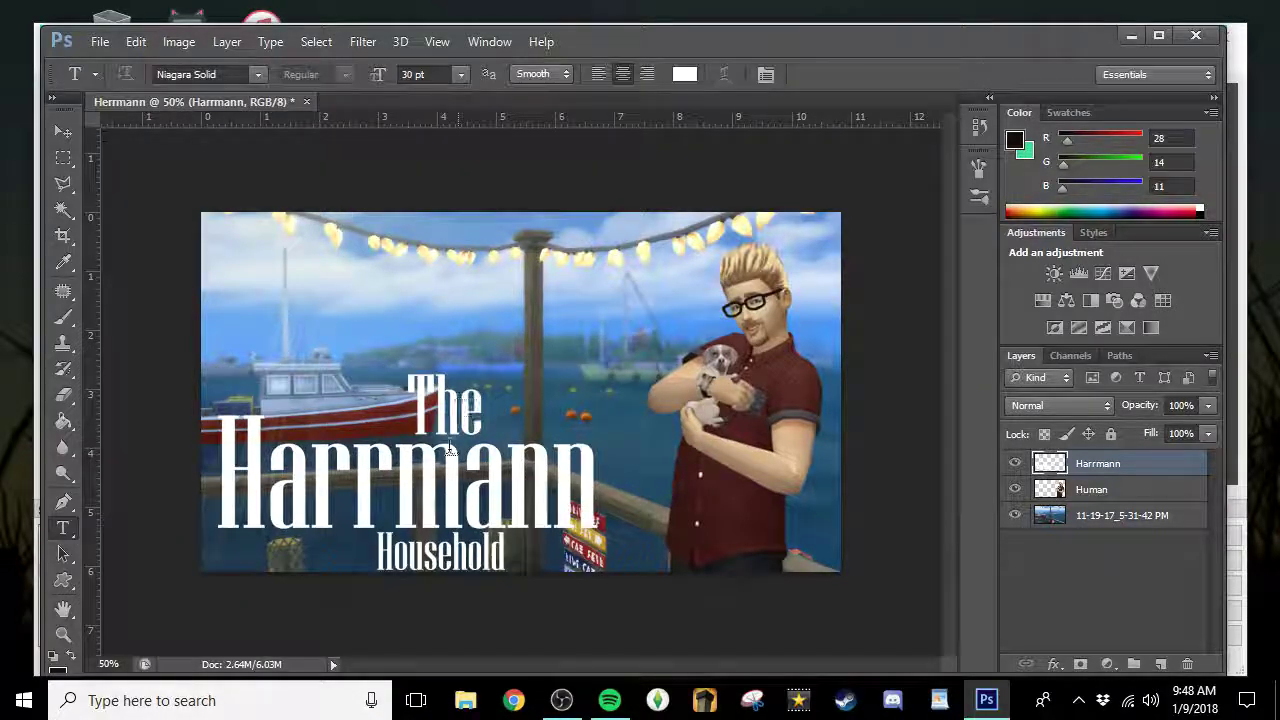
pyautogui.press('v')
pyautogui.moveTo(451, 474); pyautogui.dragTo(519, 475)
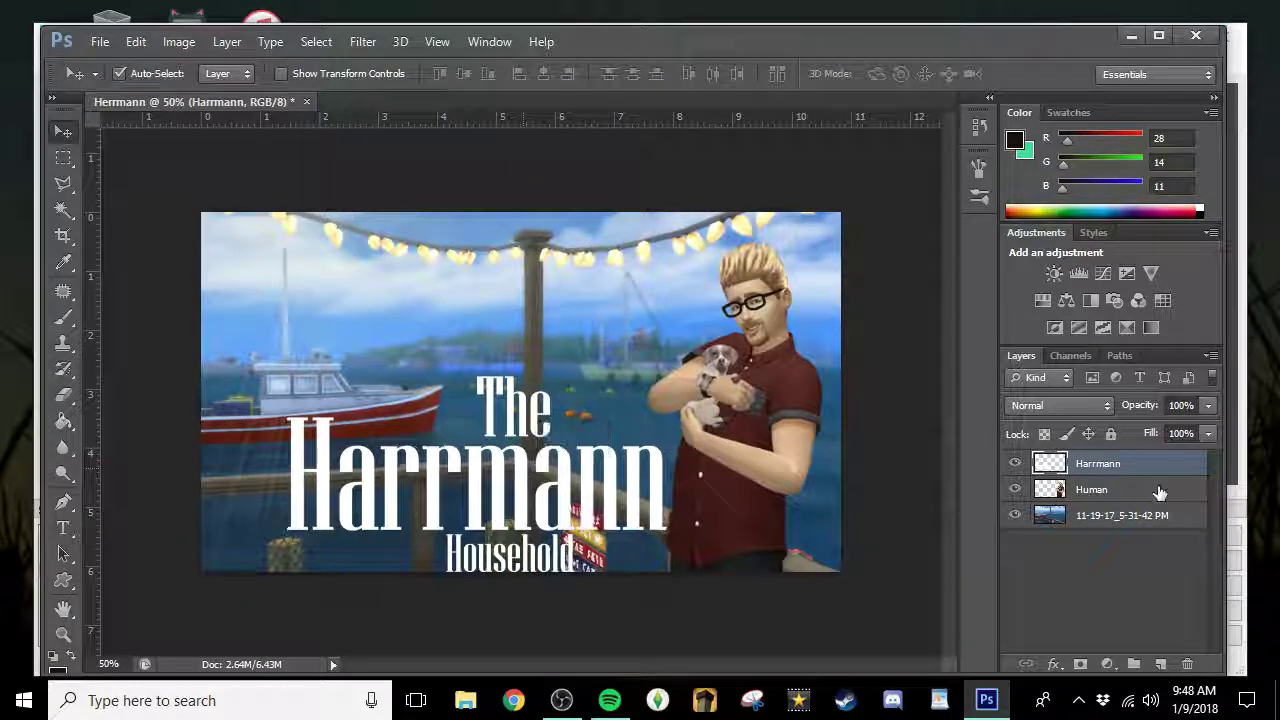
# Give the title a 100% opacity Drop Shadow in the boat's dark red, distance 10 px, spread 7%, size 27 px, and shadow the Human layer.
pyautogui.doubleClick(1160, 463)
pyautogui.click(740, 472)
pyautogui.moveTo(1008, 237); pyautogui.dragTo(1049, 256)
pyautogui.moveTo(939, 299); pyautogui.dragTo(950, 344)
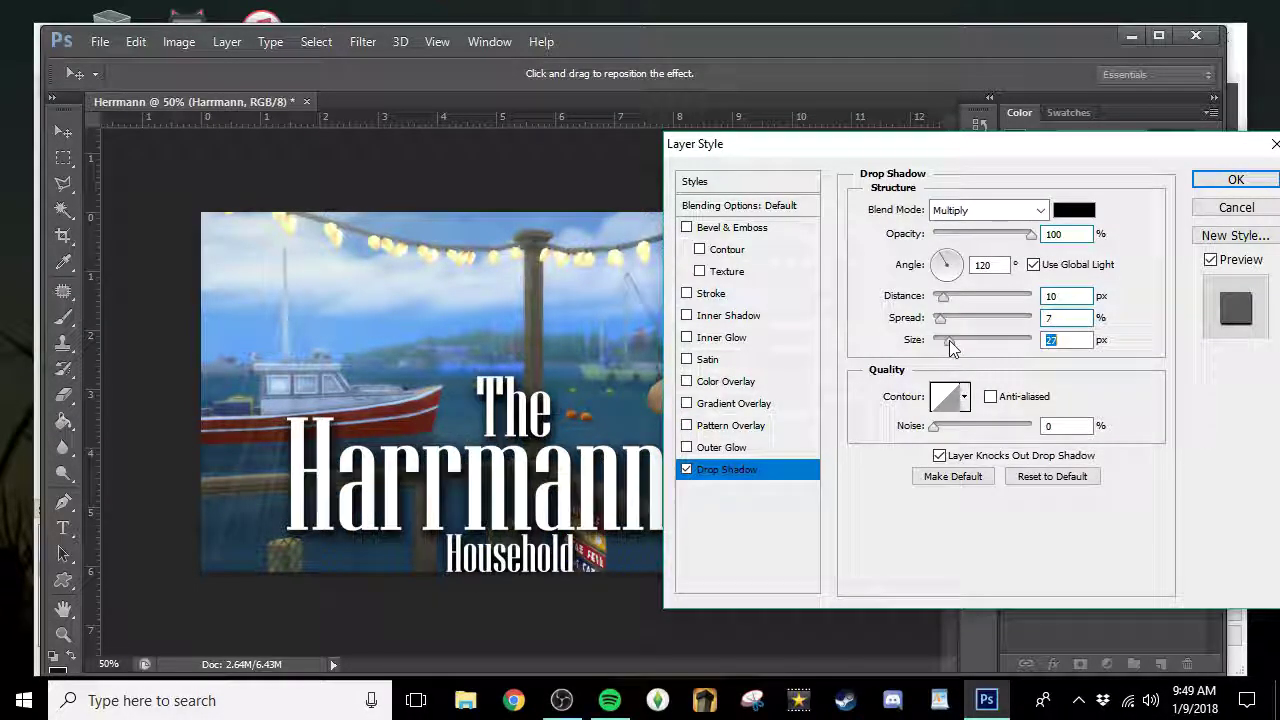
pyautogui.click(1074, 210)
pyautogui.click(416, 404)
pyautogui.click(1253, 286)
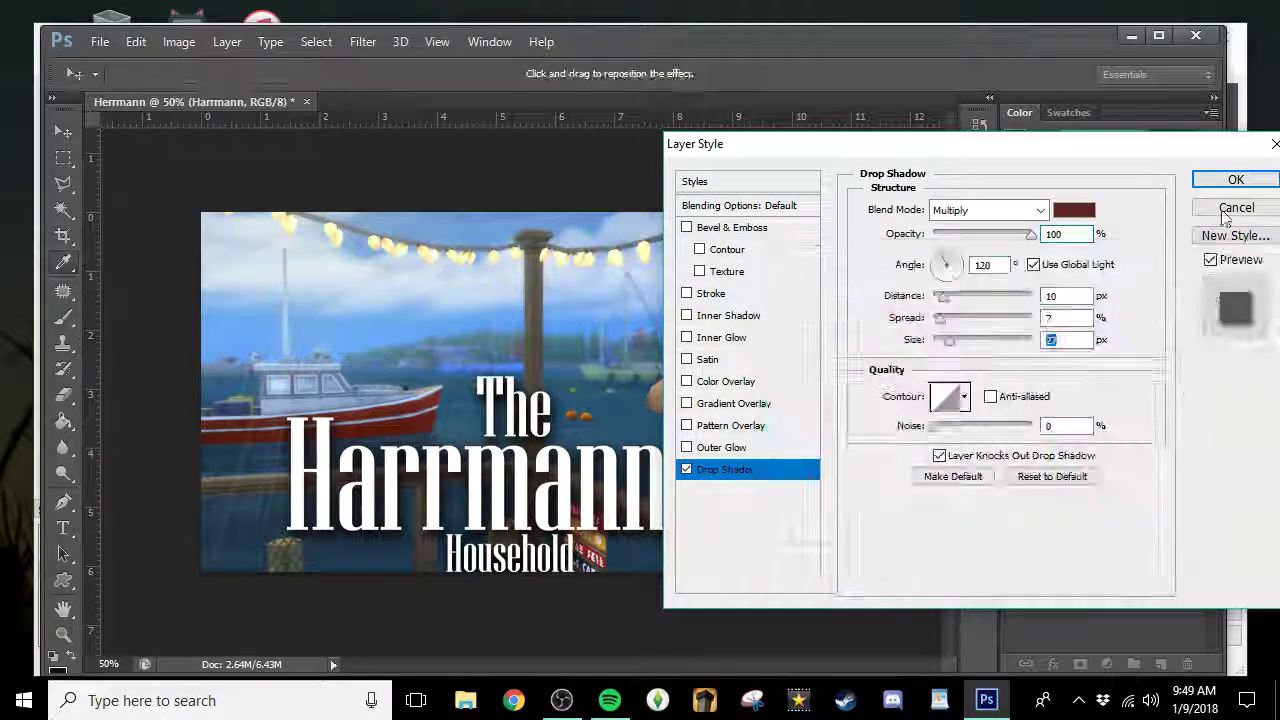
pyautogui.click(1236, 179)
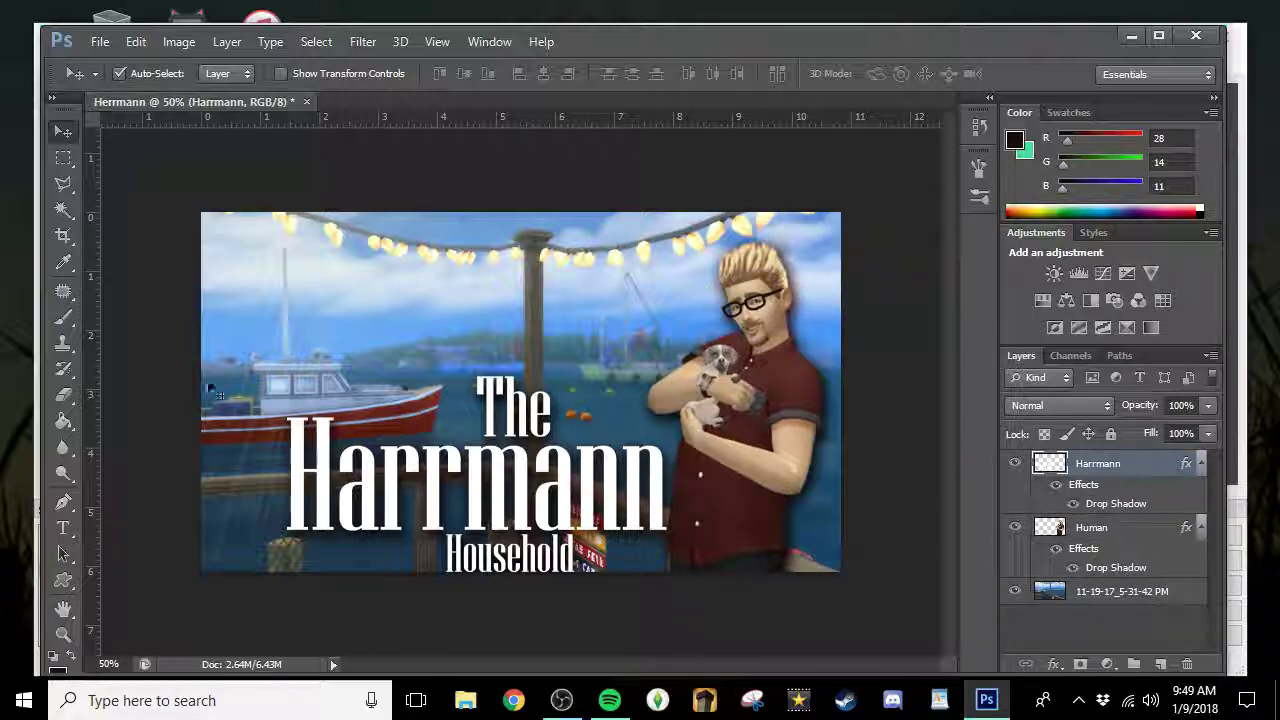
pyautogui.click(100, 41)
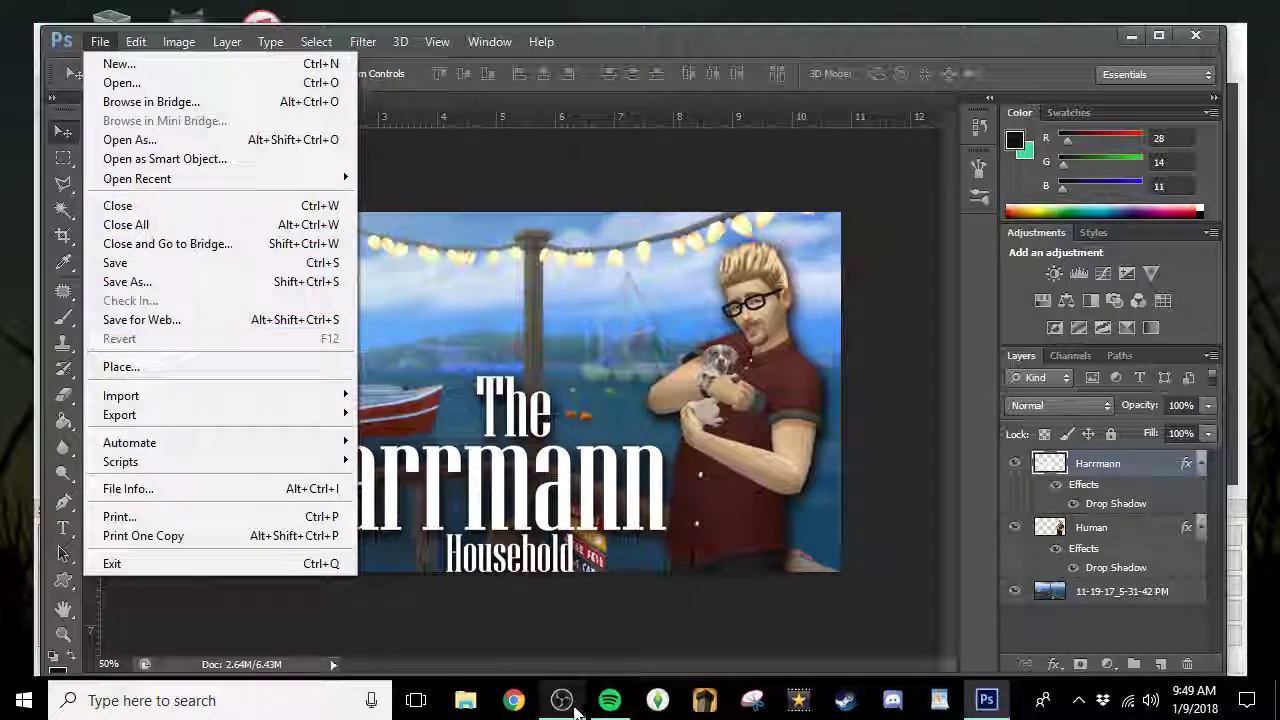